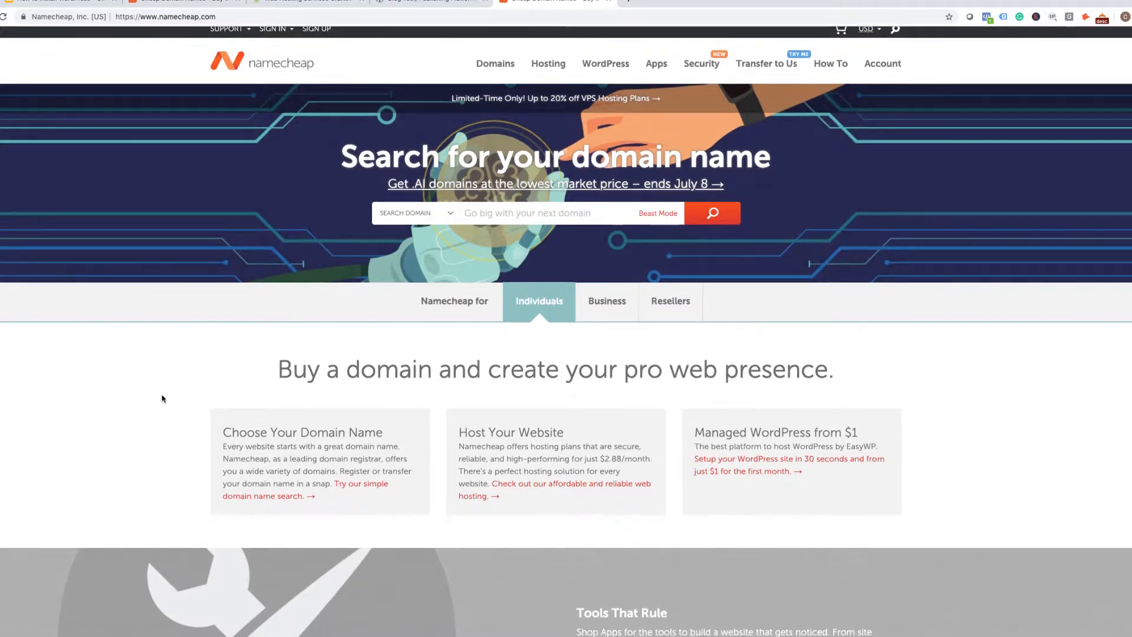
Search Namecheap for cliftontutorials.com to check its availability and $8.88/yr price.
{"action": "scroll", "coordinate": [162, 399], "scroll_direction": "up", "scroll_amount": 1}
{"action": "scroll", "coordinate": [162, 399], "scroll_direction": "up", "scroll_amount": 1}
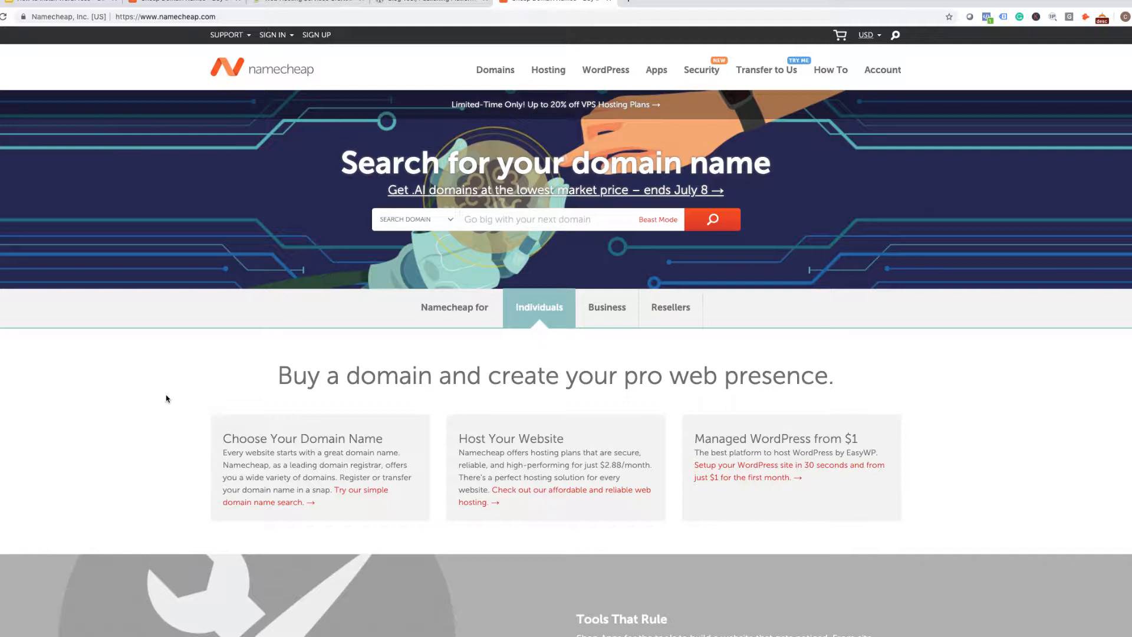
{"action": "left_click", "coordinate": [499, 221]}
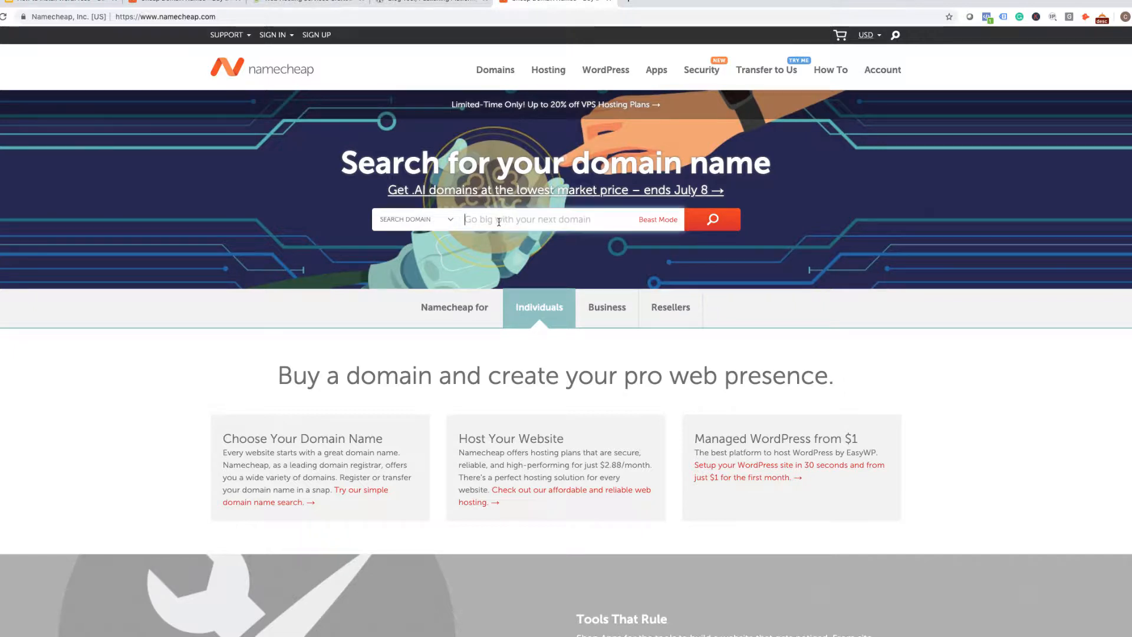
{"action": "type", "text": "clifton"}
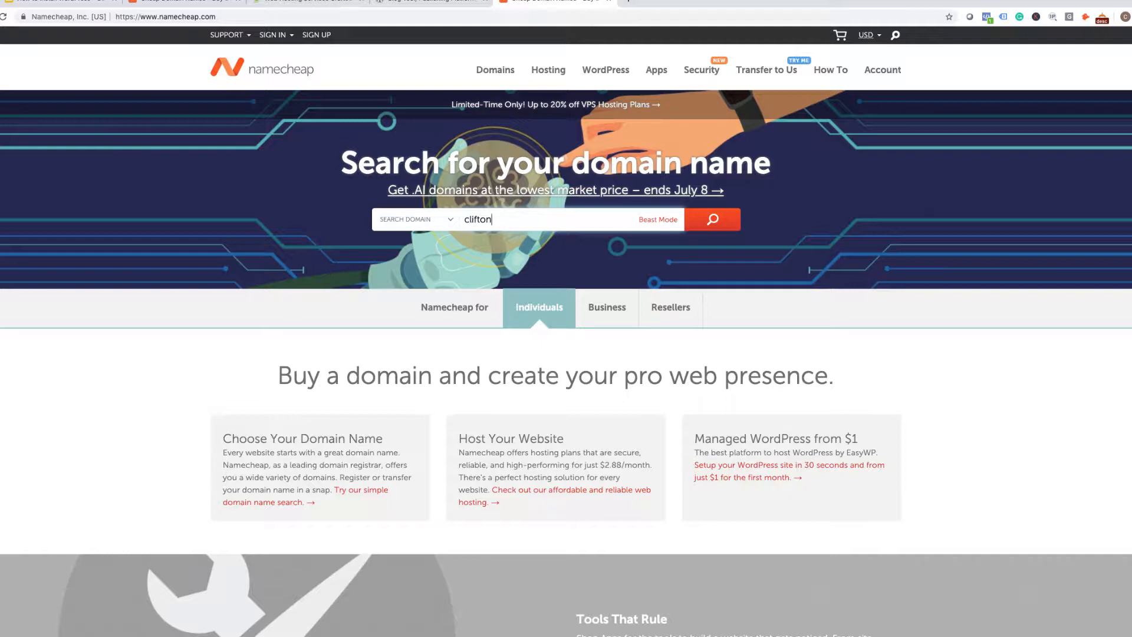
{"action": "type", "text": "tutorials.com"}
{"action": "left_click", "coordinate": [714, 220]}
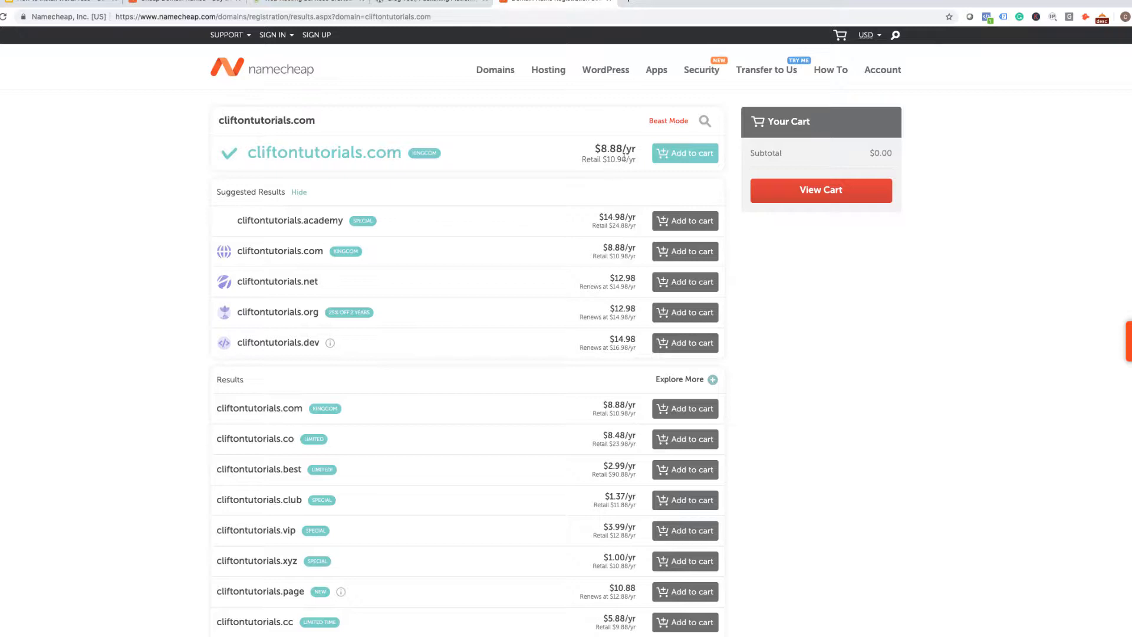
Add cliftontutorials.com to the cart and view the cart with its $9.06 subtotal.
{"action": "left_click", "coordinate": [691, 159]}
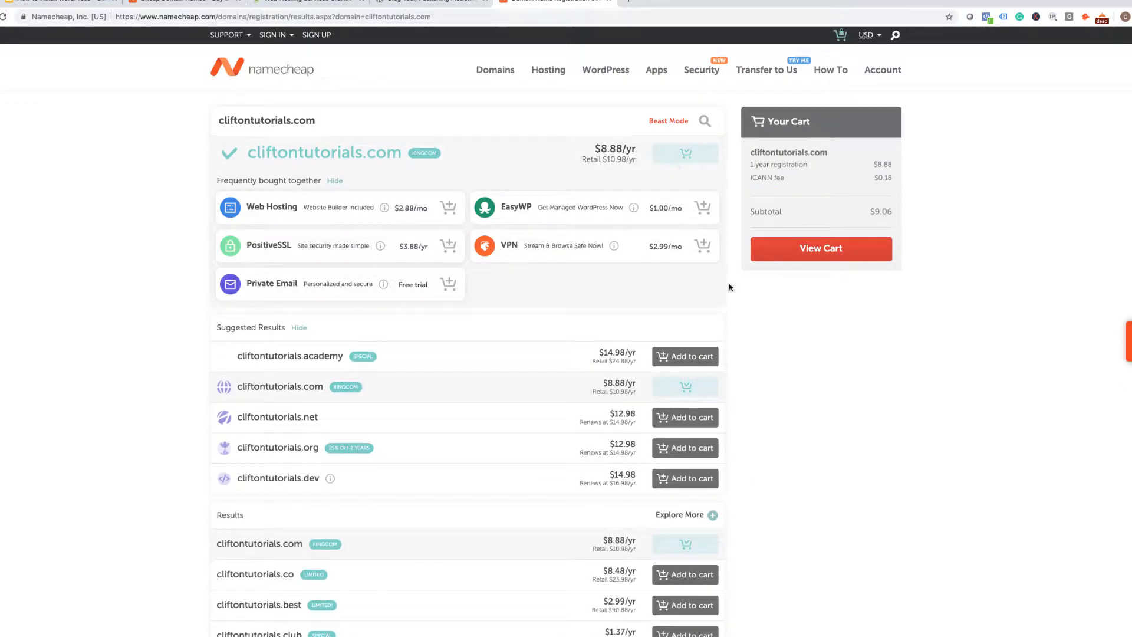
{"action": "left_click", "coordinate": [807, 259]}
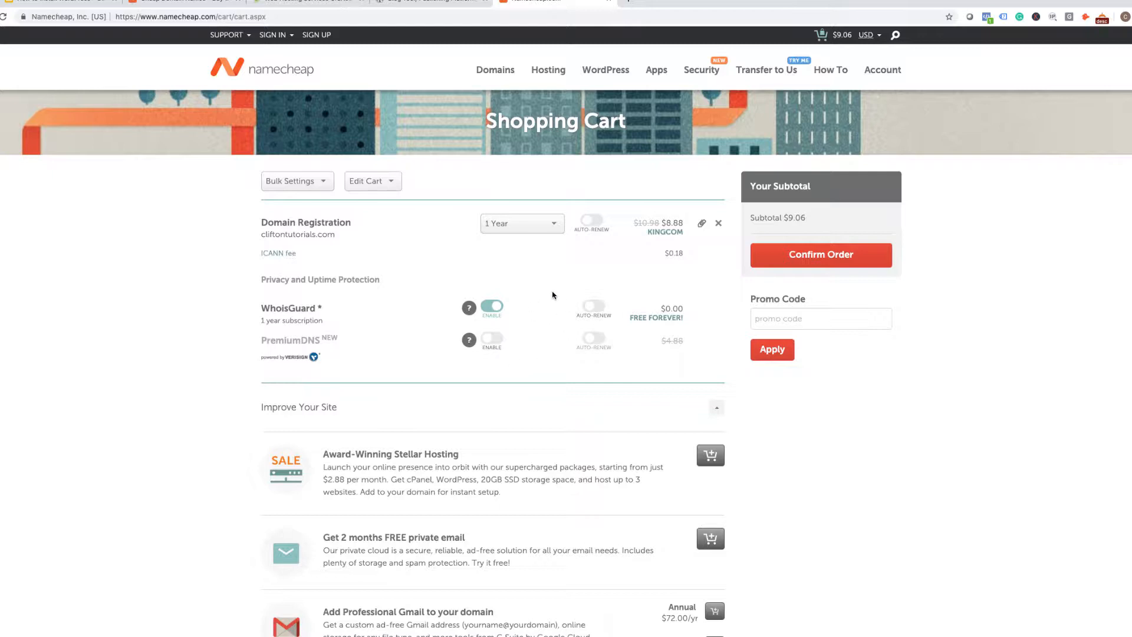
Confirm the $9.06 cliftontutorials.com order to proceed to login.
{"action": "left_click", "coordinate": [848, 257]}
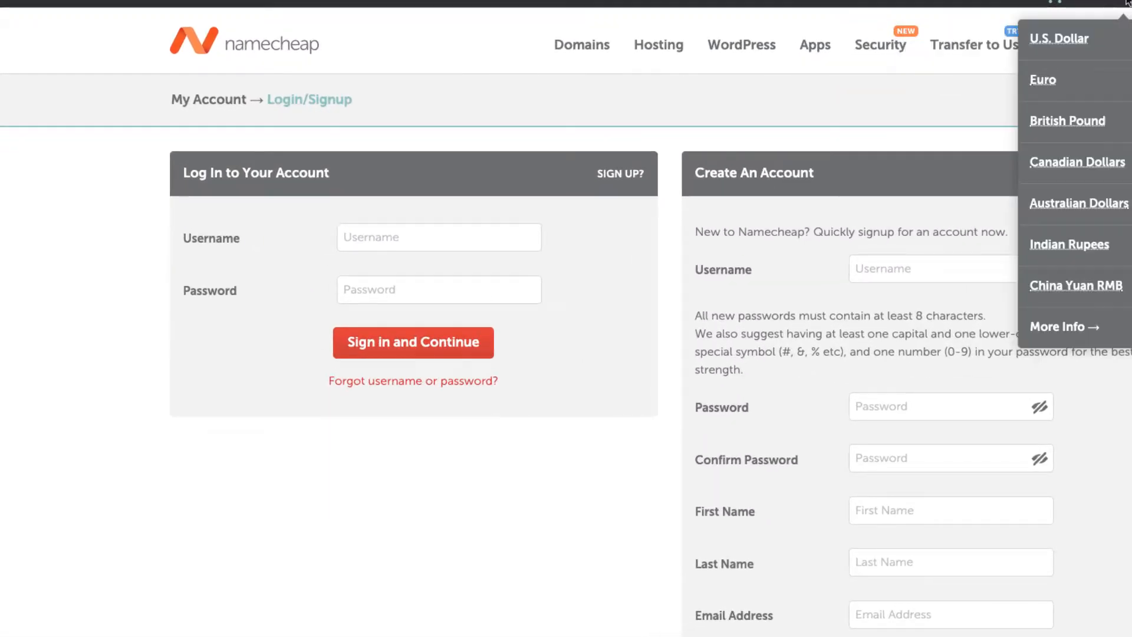
Sign in using the saved username and the account password to reach Order Review.
{"action": "mouse_move", "coordinate": [1094, 2]}
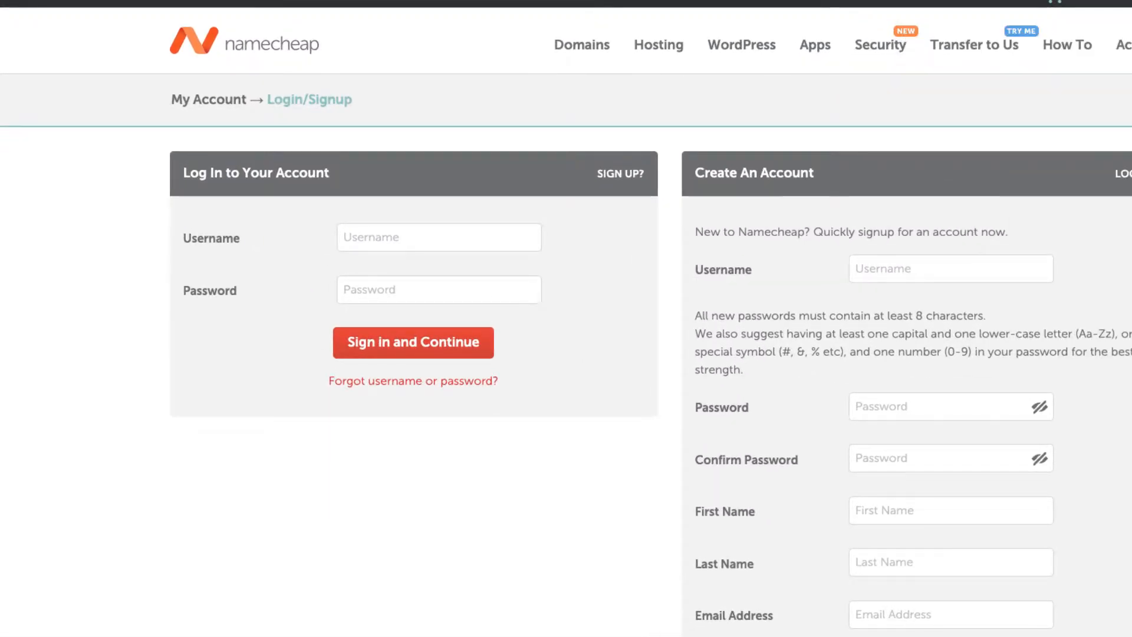
{"action": "left_click", "coordinate": [482, 238]}
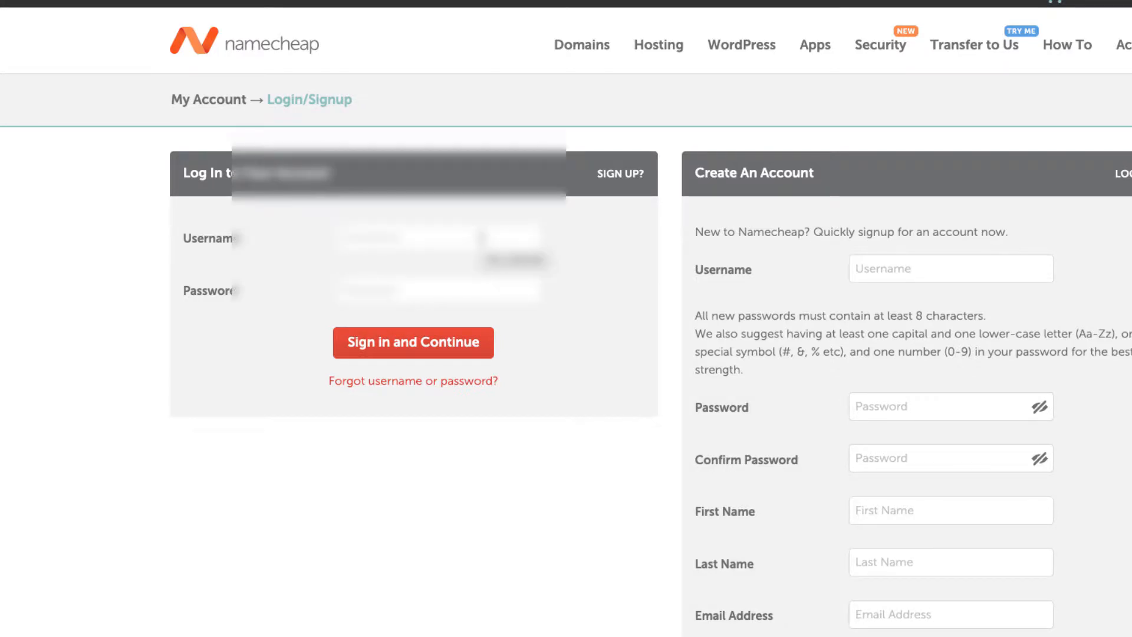
{"action": "left_click", "coordinate": [415, 272]}
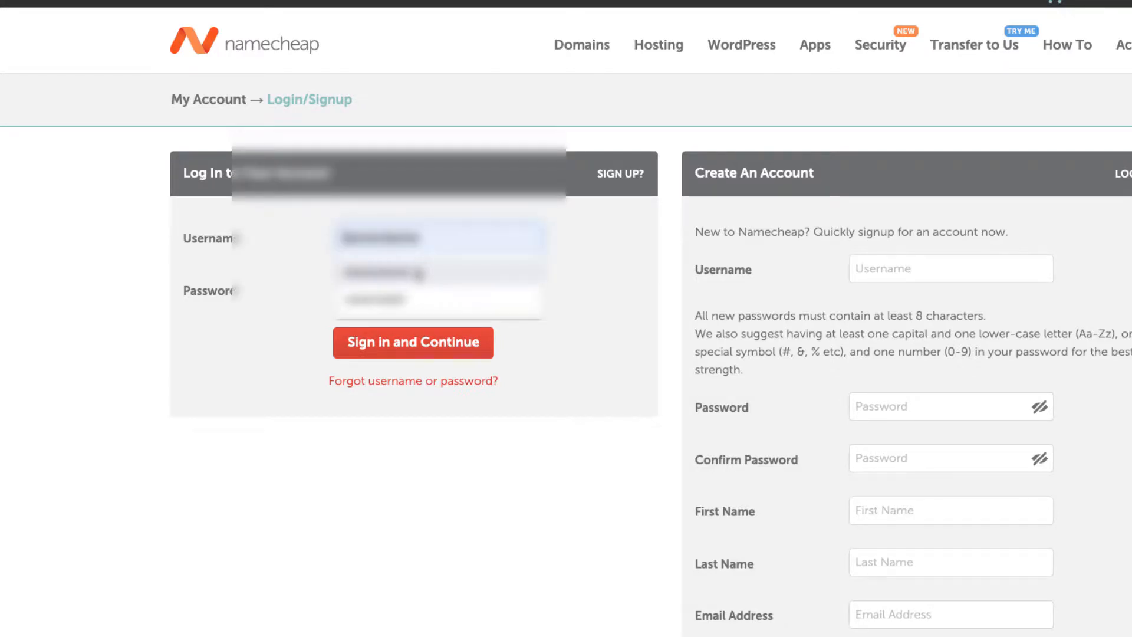
{"action": "type", "text": "•"}
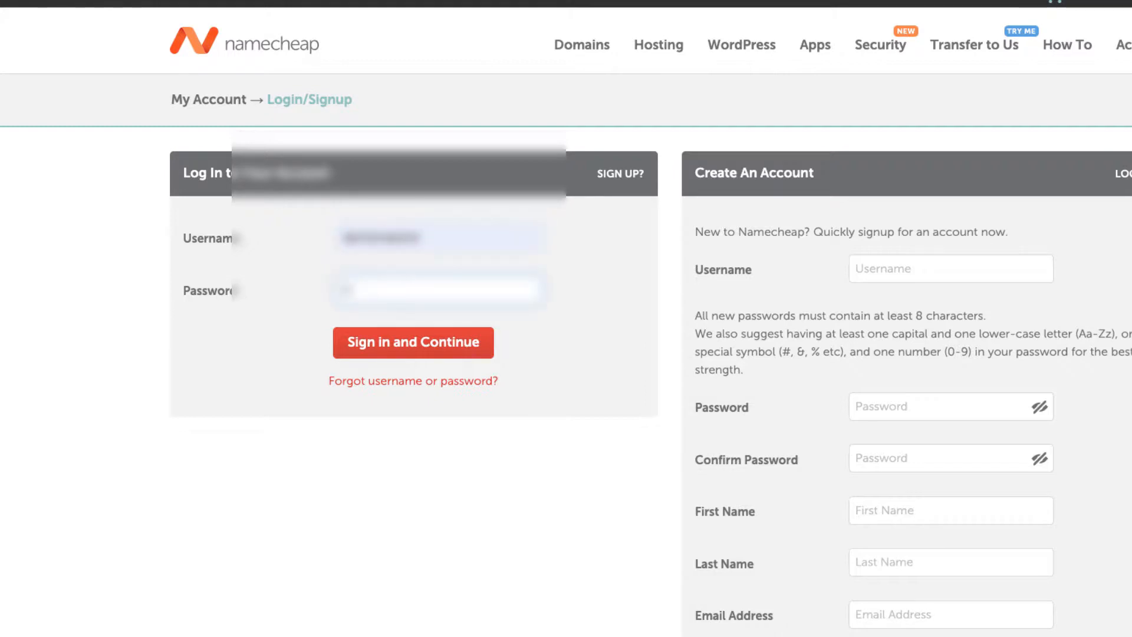
{"action": "type", "text": "•••••••••••"}
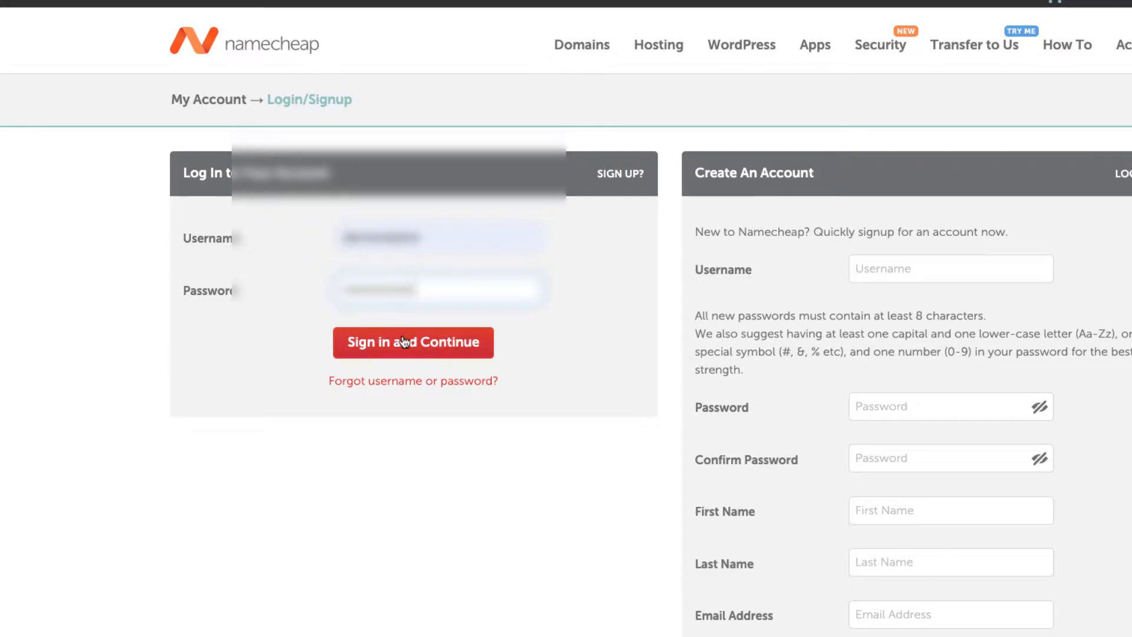
{"action": "left_click", "coordinate": [401, 345]}
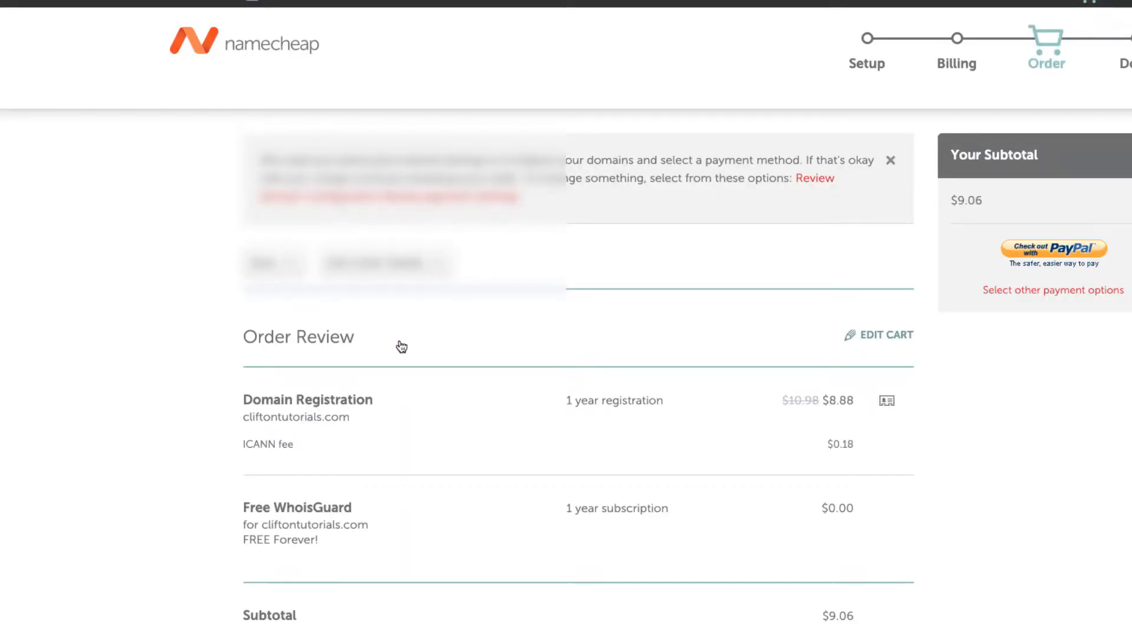
Pay the $9.06 via PayPal, logging in and approving payment from the PayPal balance.
{"action": "left_click", "coordinate": [1060, 256]}
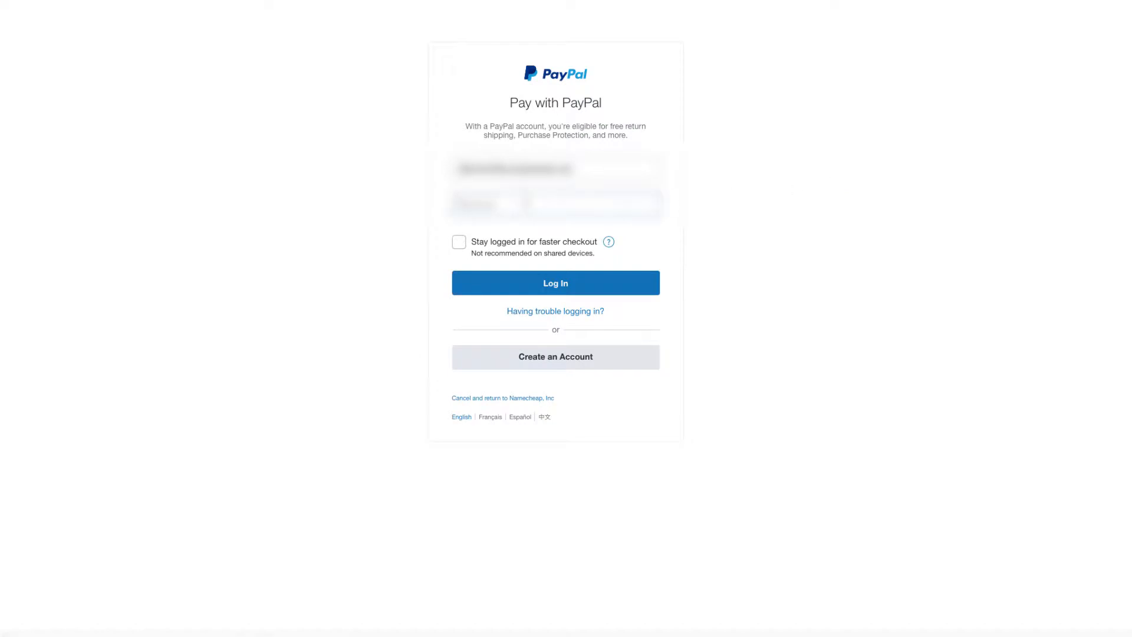
{"action": "type", "text": "•"}
{"action": "left_click", "coordinate": [556, 284]}
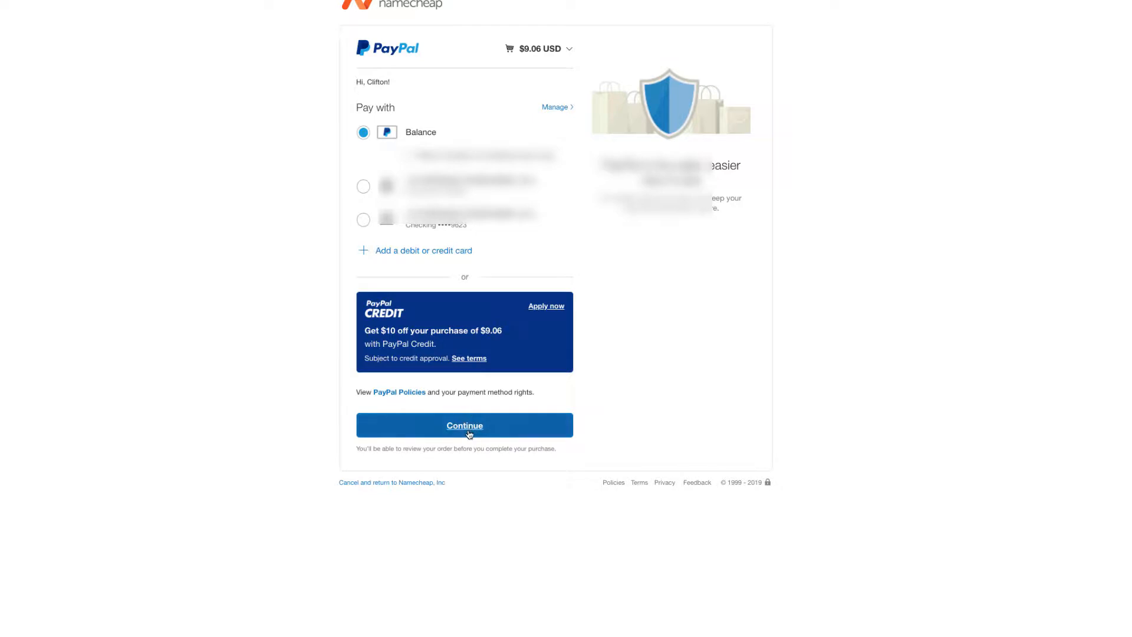
{"action": "left_click", "coordinate": [468, 434]}
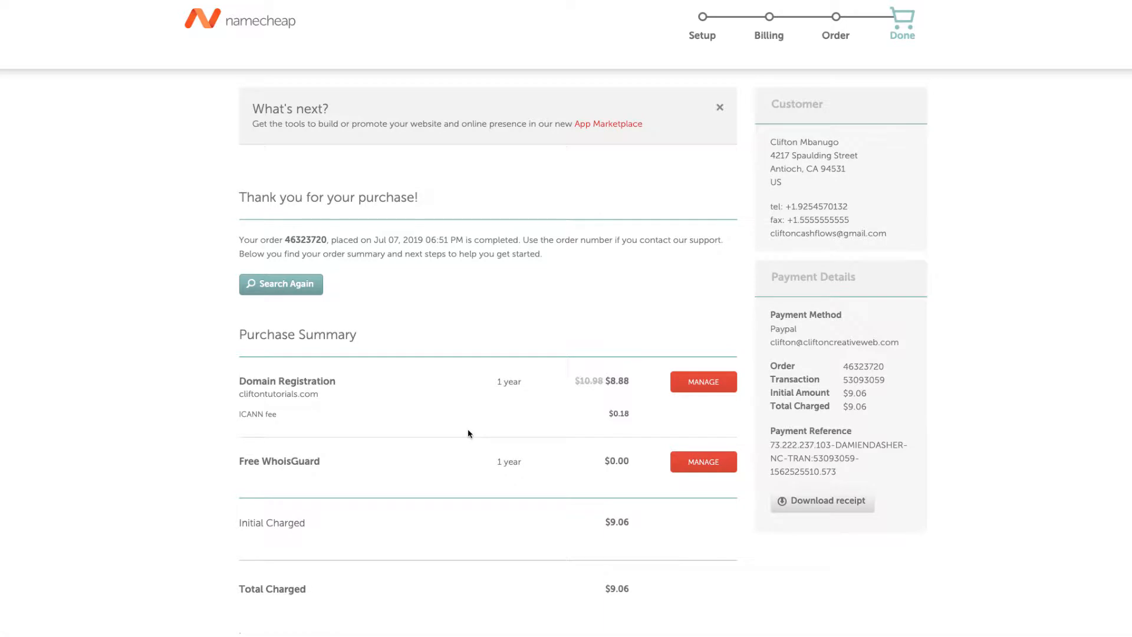
Review the purchase confirmation, then browse the Domain List containing cliftontutorials.com.
{"action": "scroll", "coordinate": [570, 377], "scroll_direction": "down", "scroll_amount": 1}
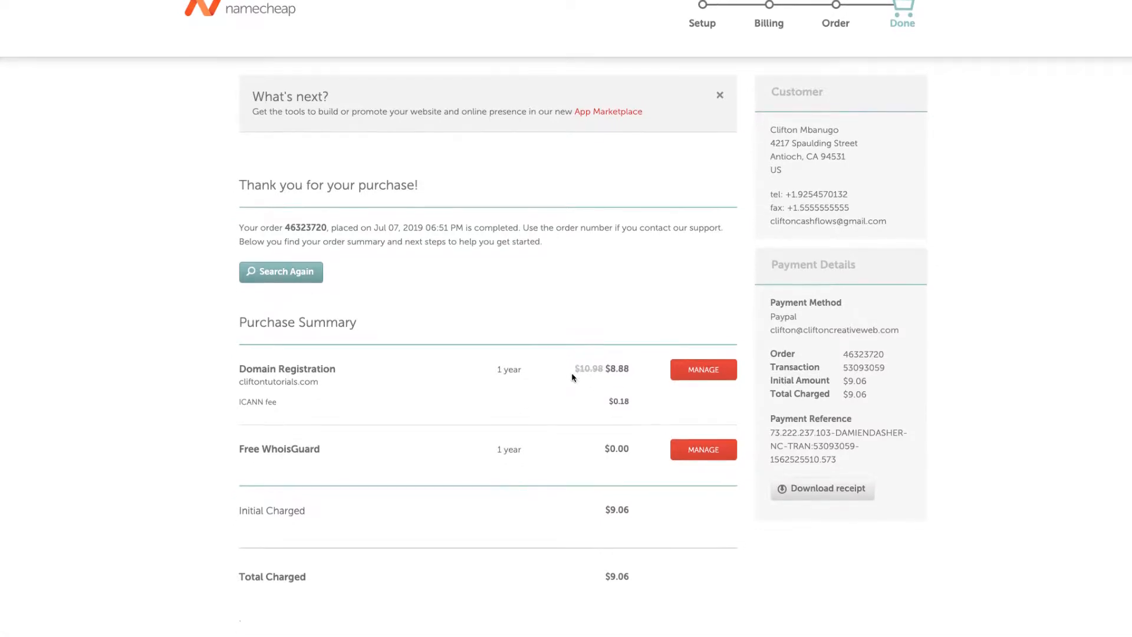
{"action": "scroll", "coordinate": [572, 377], "scroll_direction": "up", "scroll_amount": 1}
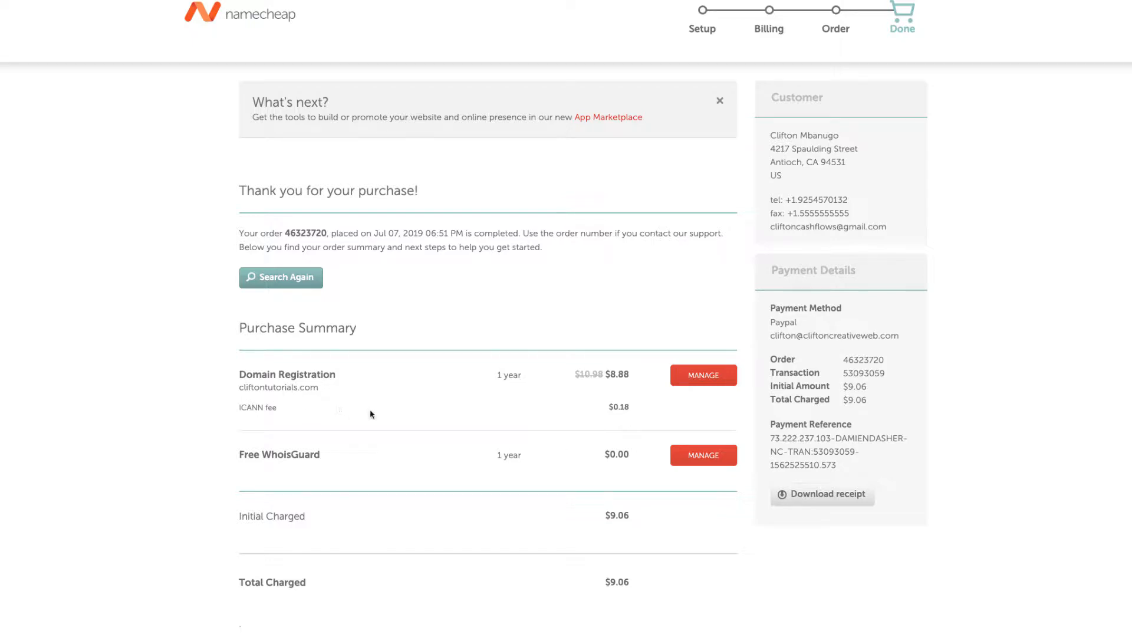
{"action": "scroll", "coordinate": [391, 434], "scroll_direction": "down", "scroll_amount": 1}
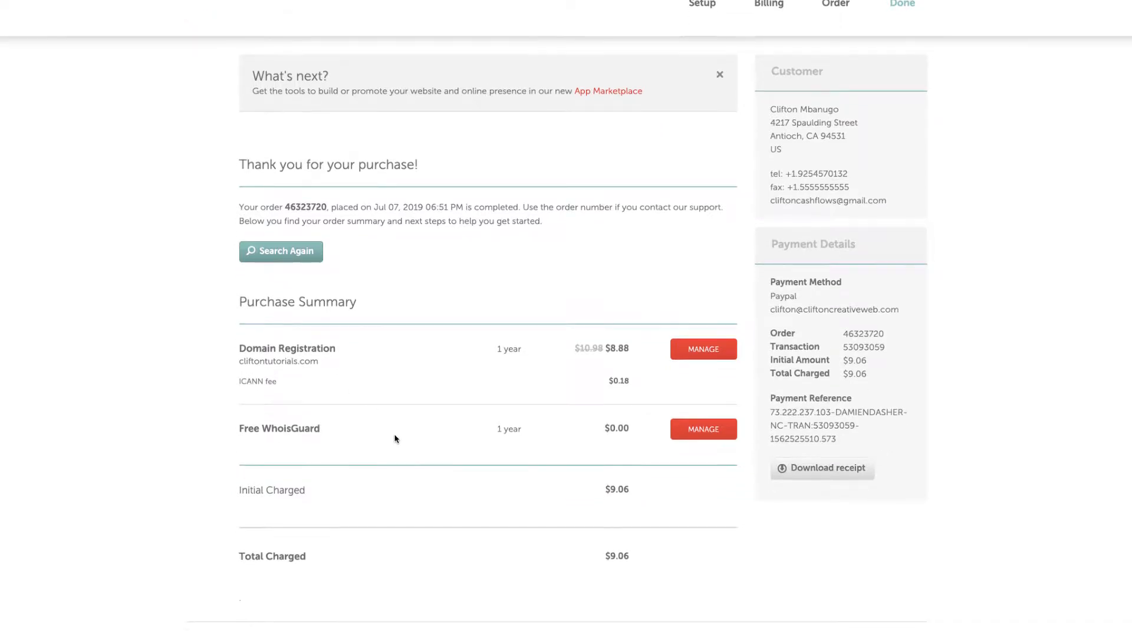
{"action": "left_click", "coordinate": [702, 357]}
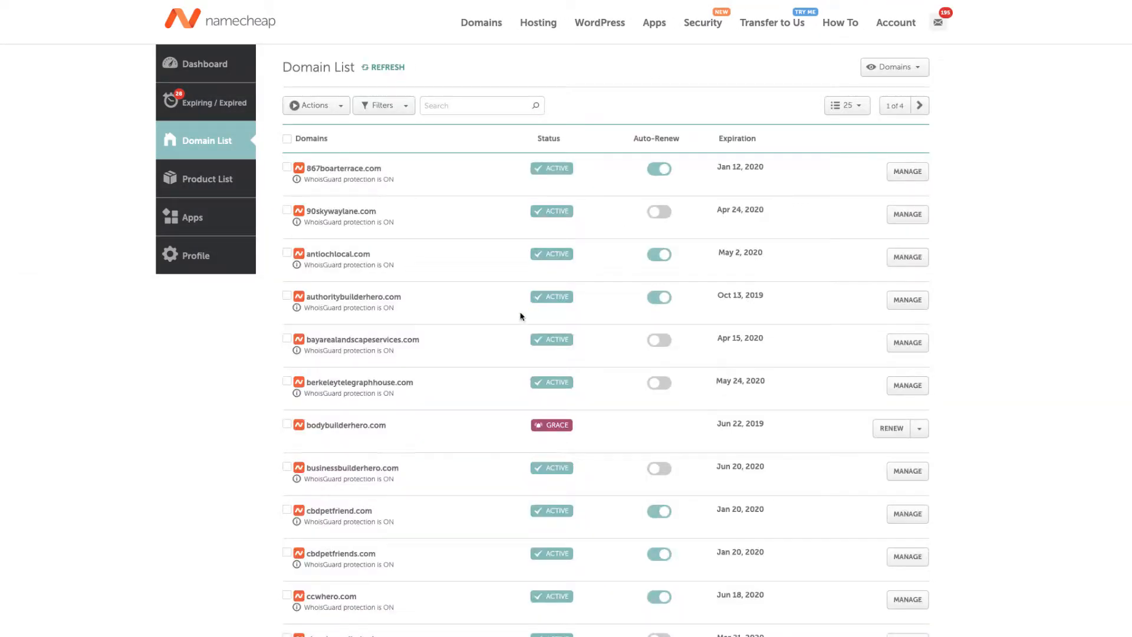
{"action": "scroll", "coordinate": [406, 347], "scroll_direction": "down", "scroll_amount": 3}
{"action": "scroll", "coordinate": [406, 347], "scroll_direction": "down", "scroll_amount": 15}
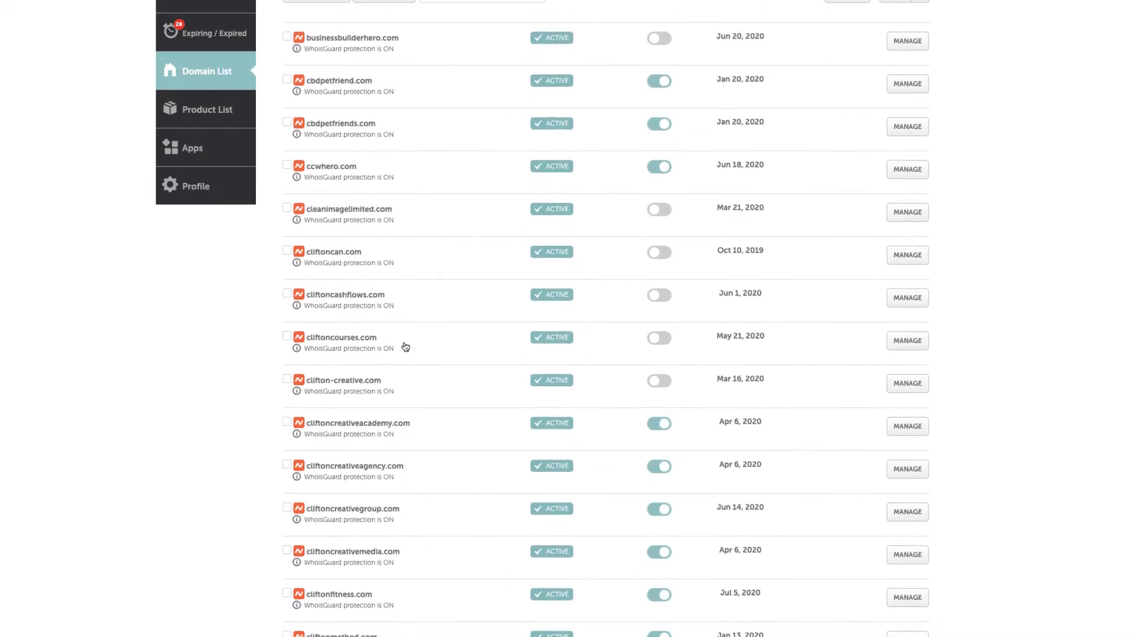
{"action": "scroll", "coordinate": [406, 347], "scroll_direction": "up", "scroll_amount": 18}
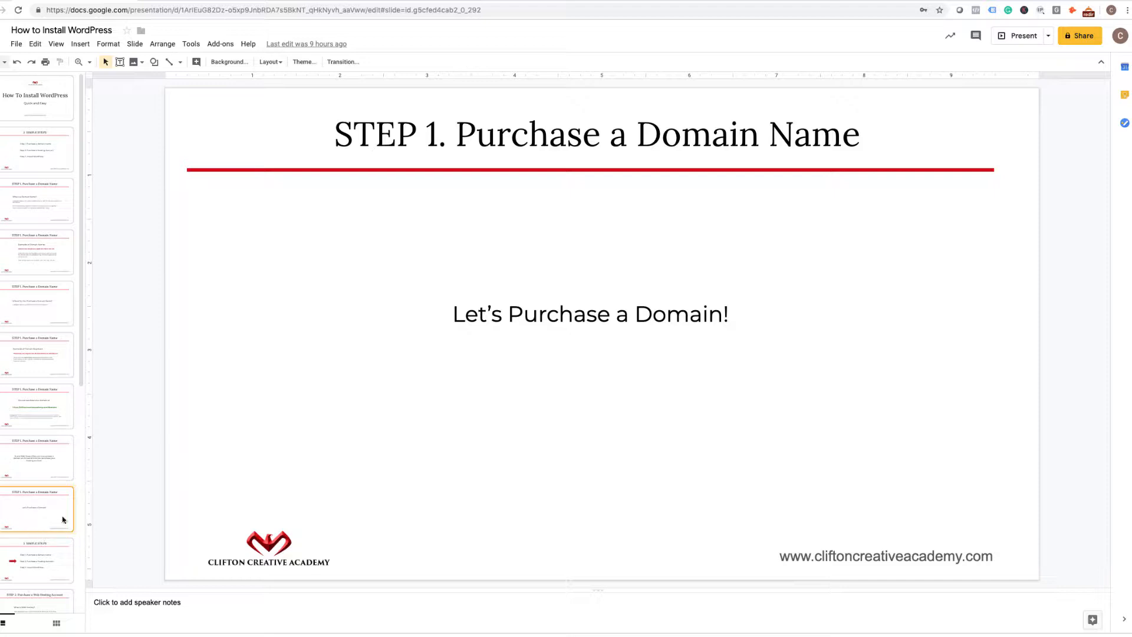
Move from the 3 SIMPLE STEPS slide on to the STEP 2 web hosting slide.
{"action": "left_click", "coordinate": [38, 551]}
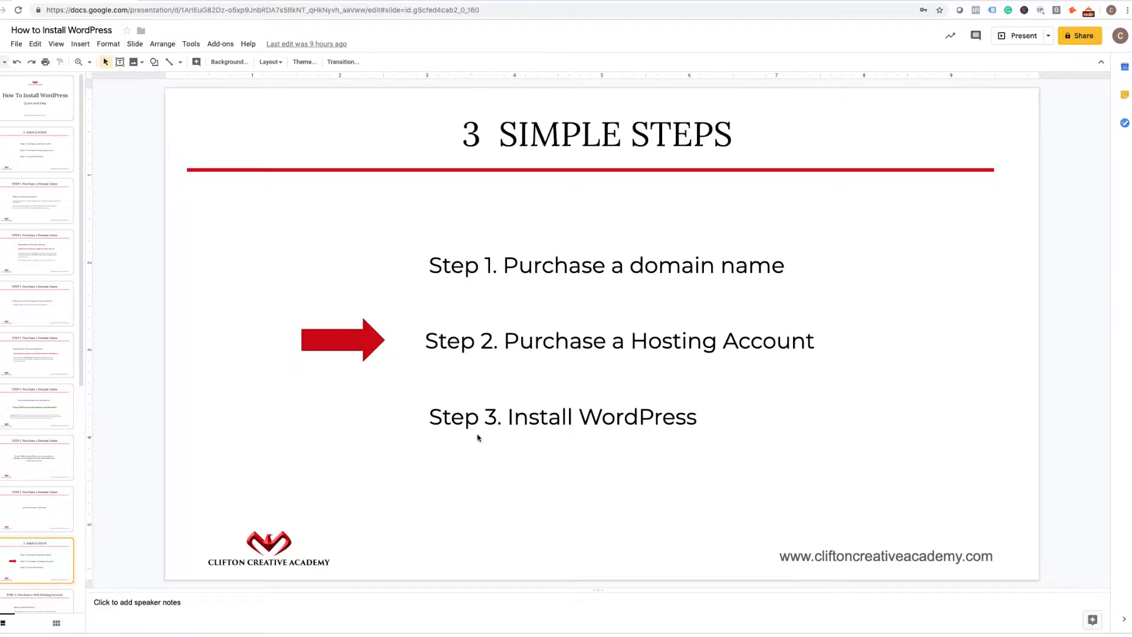
{"action": "left_click", "coordinate": [29, 596]}
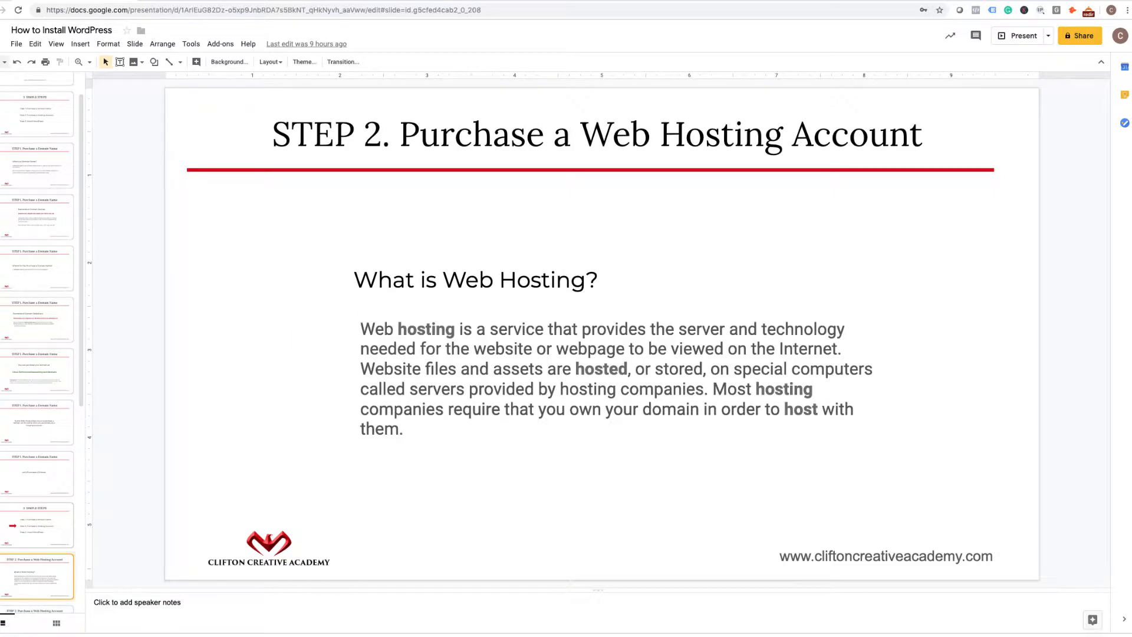
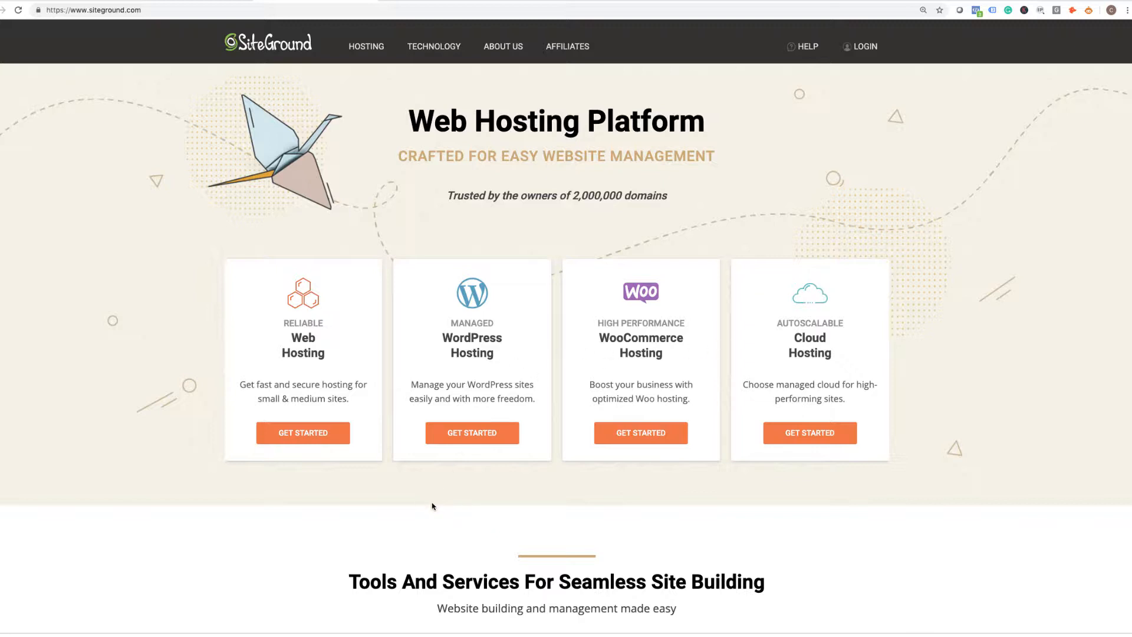
{"action": "scroll", "coordinate": [433, 506], "scroll_direction": "down", "scroll_amount": 1}
{"action": "scroll", "coordinate": [432, 507], "scroll_direction": "up", "scroll_amount": 1}
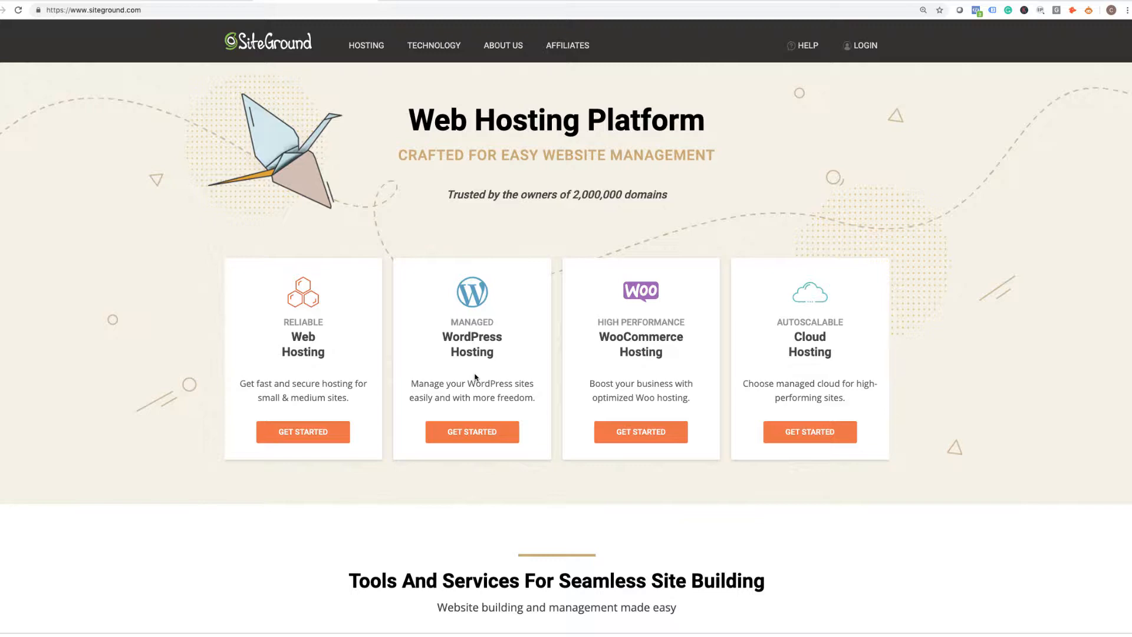
{"action": "scroll", "coordinate": [475, 376], "scroll_direction": "down", "scroll_amount": 5}
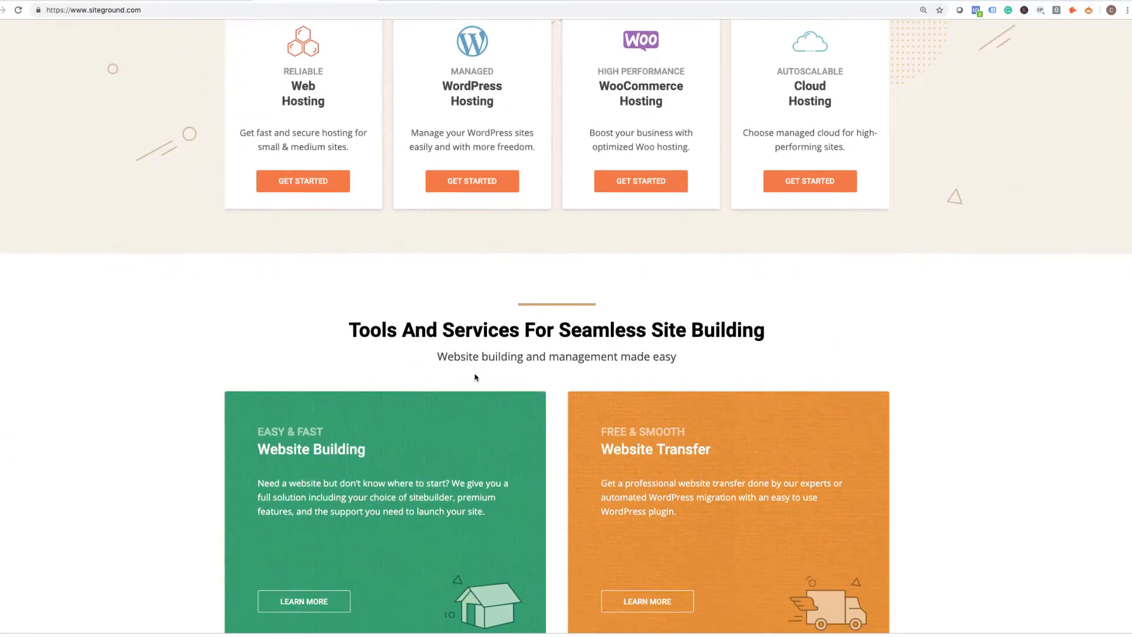
{"action": "scroll", "coordinate": [476, 376], "scroll_direction": "down", "scroll_amount": 5}
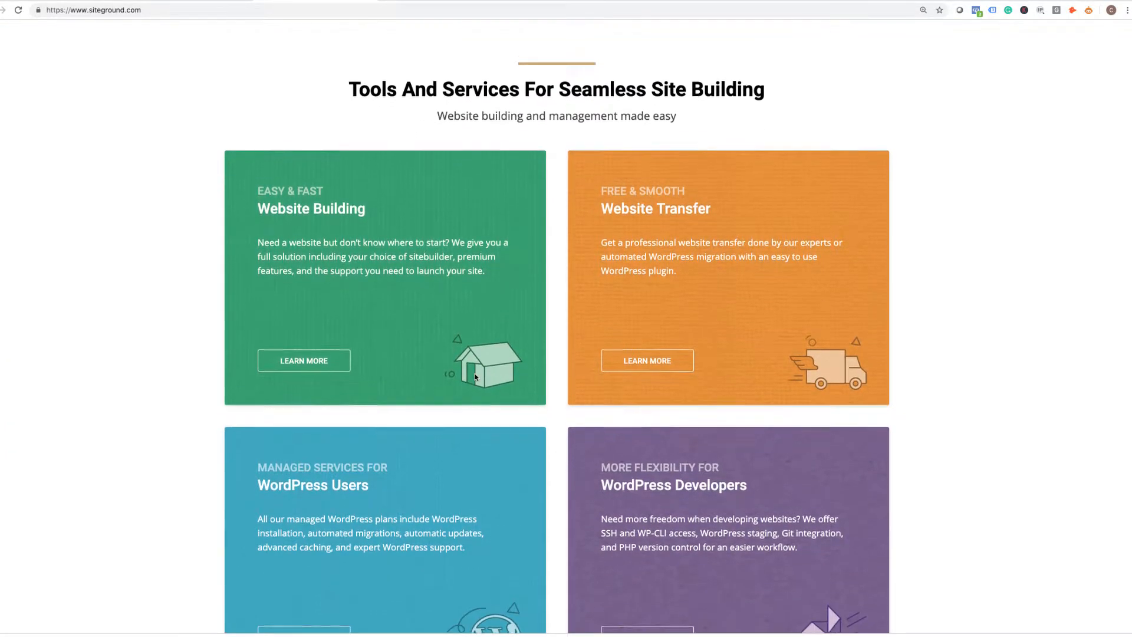
{"action": "scroll", "coordinate": [476, 376], "scroll_direction": "down", "scroll_amount": 2}
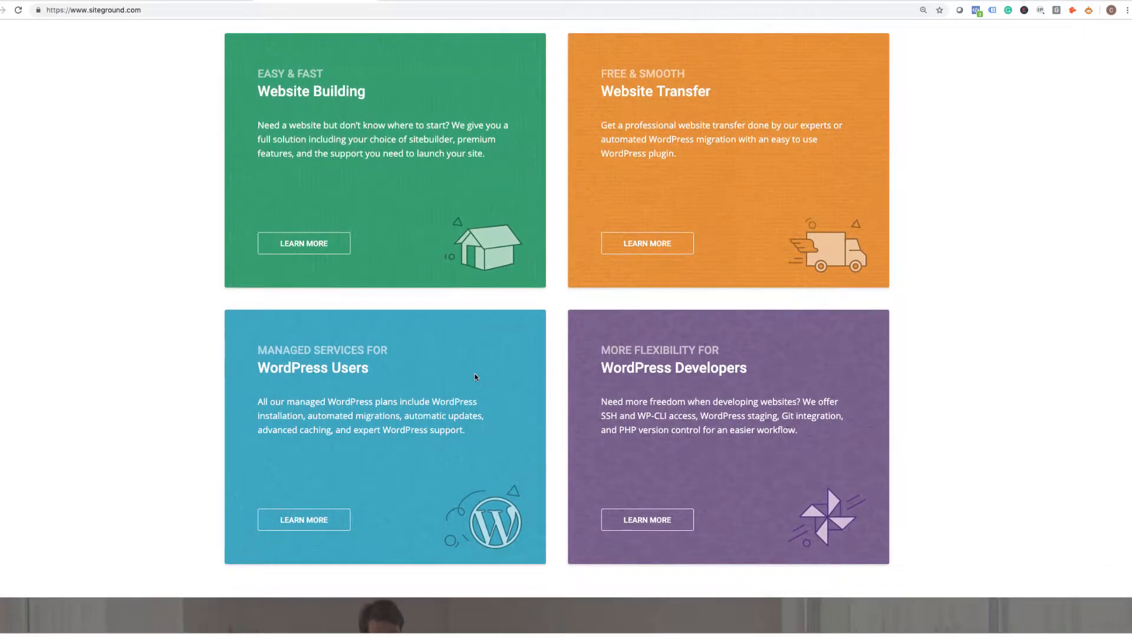
{"action": "scroll", "coordinate": [476, 376], "scroll_direction": "down", "scroll_amount": 1}
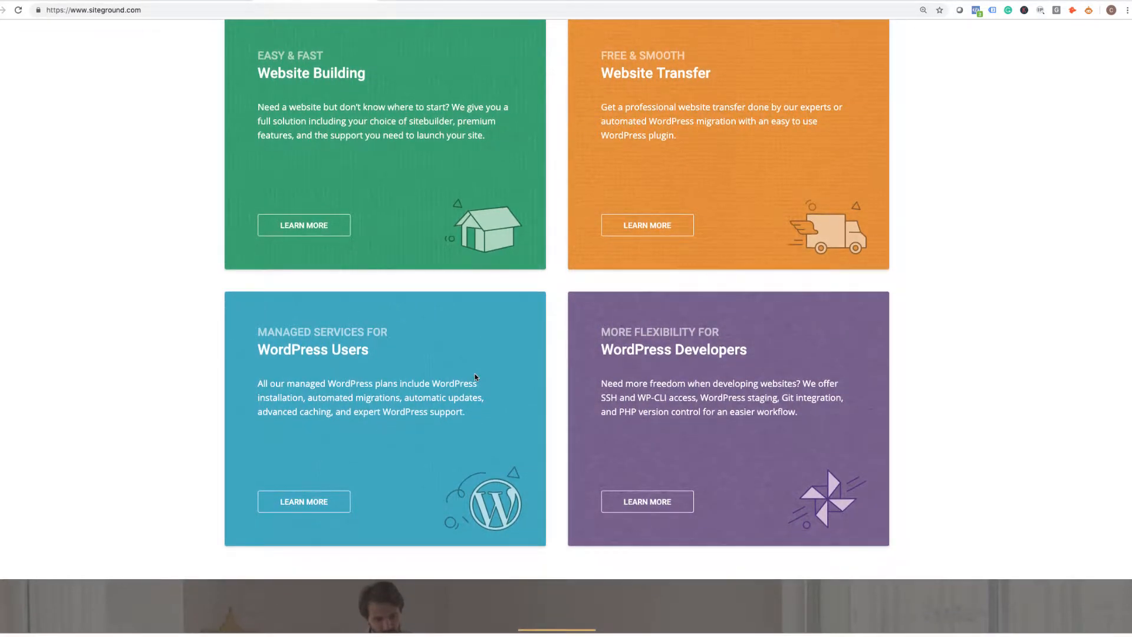
{"action": "scroll", "coordinate": [475, 375], "scroll_direction": "down", "scroll_amount": 5}
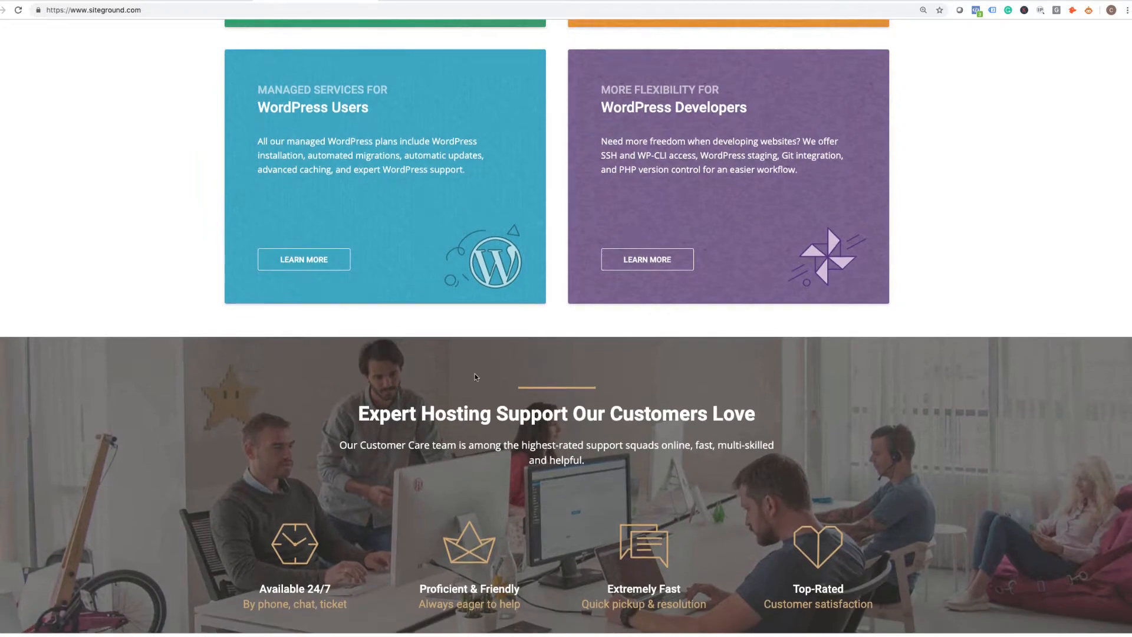
{"action": "scroll", "coordinate": [475, 376], "scroll_direction": "down", "scroll_amount": 6}
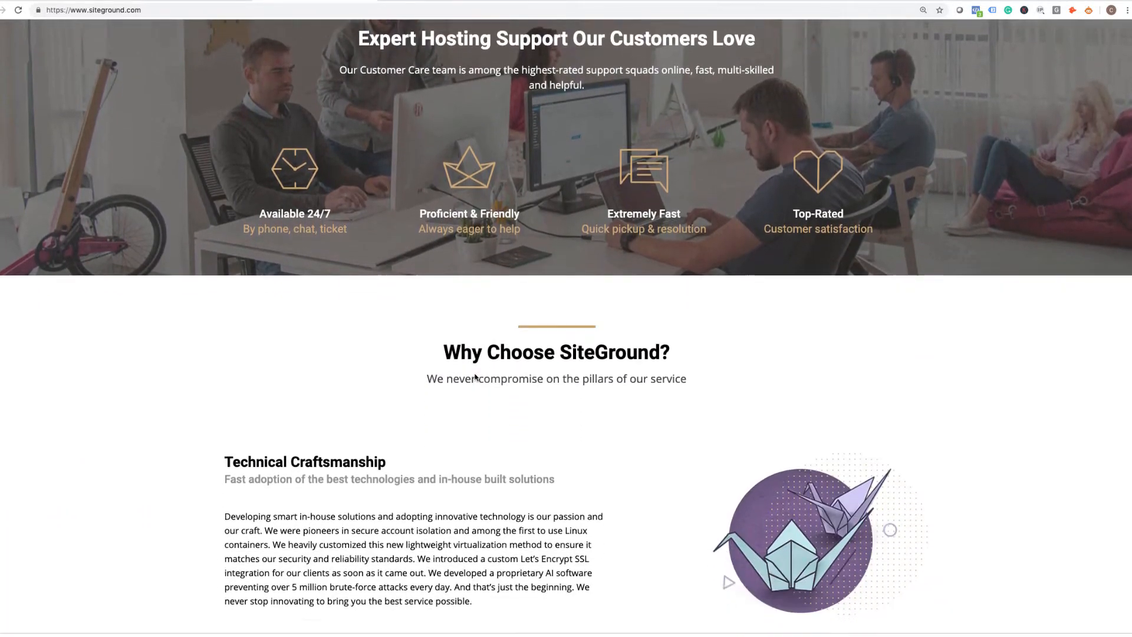
{"action": "scroll", "coordinate": [475, 378], "scroll_direction": "down", "scroll_amount": 5}
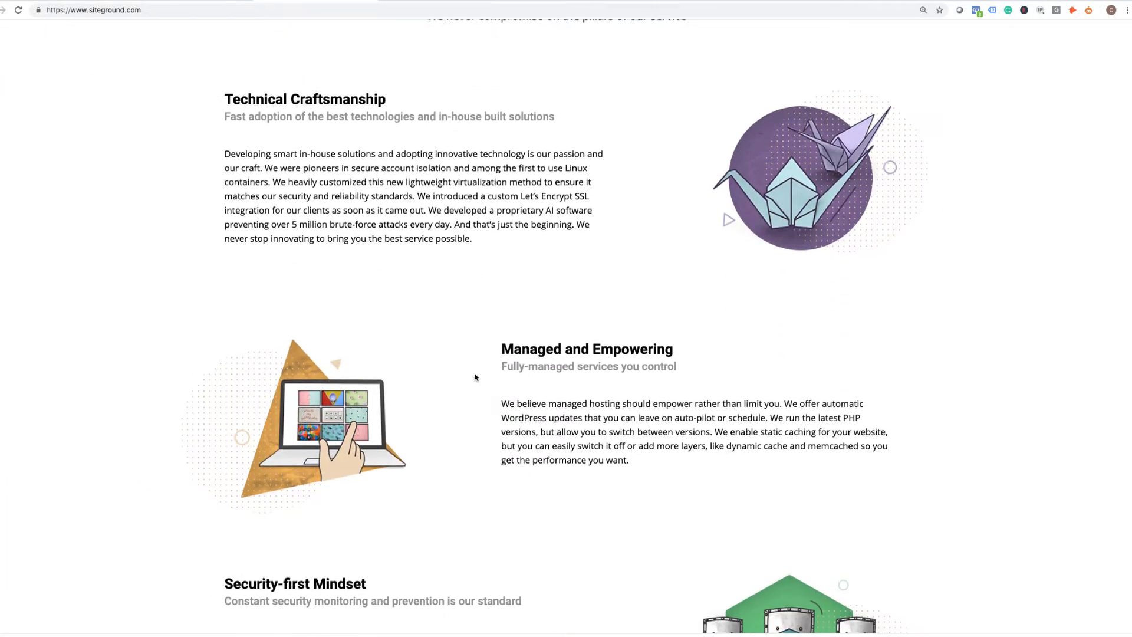
{"action": "scroll", "coordinate": [476, 378], "scroll_direction": "down", "scroll_amount": 6}
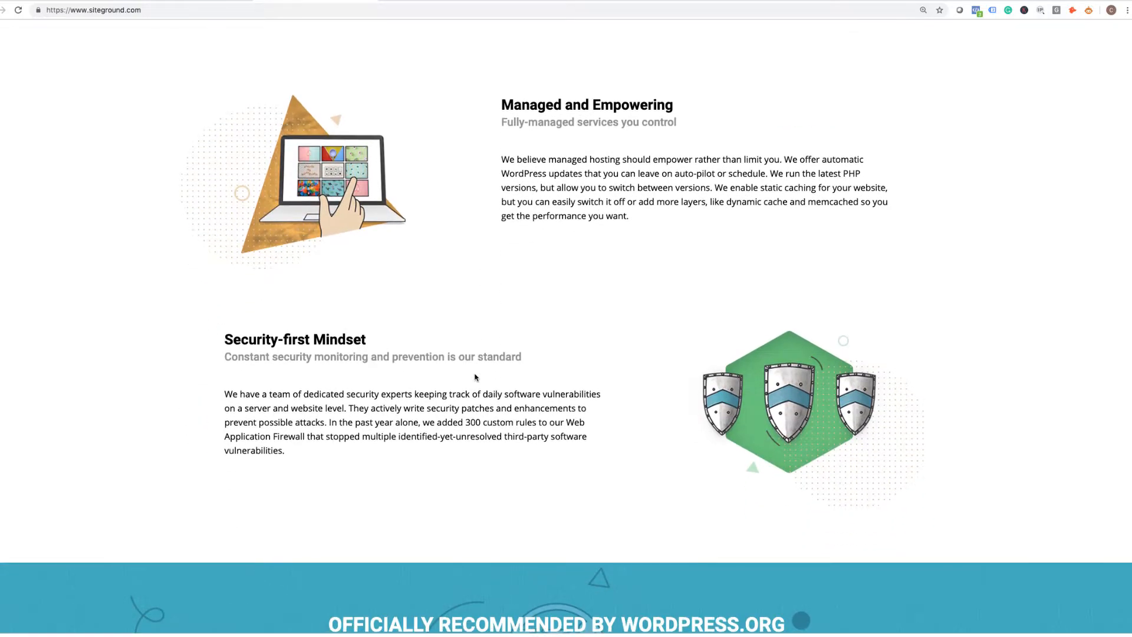
{"action": "scroll", "coordinate": [476, 378], "scroll_direction": "down", "scroll_amount": 6}
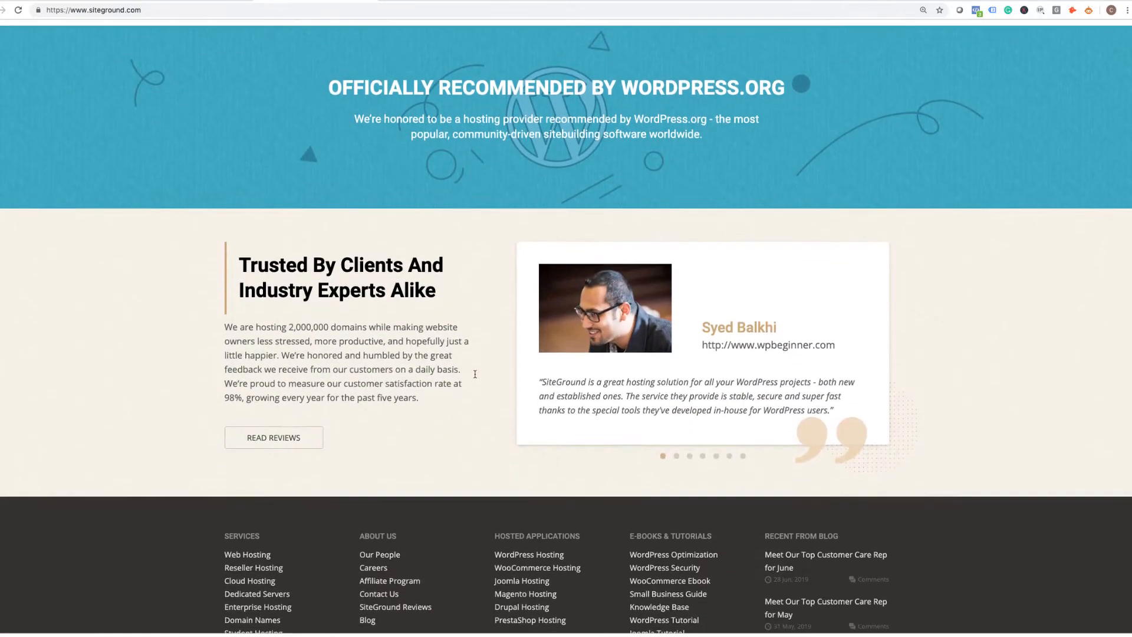
{"action": "scroll", "coordinate": [475, 378], "scroll_direction": "up", "scroll_amount": 19}
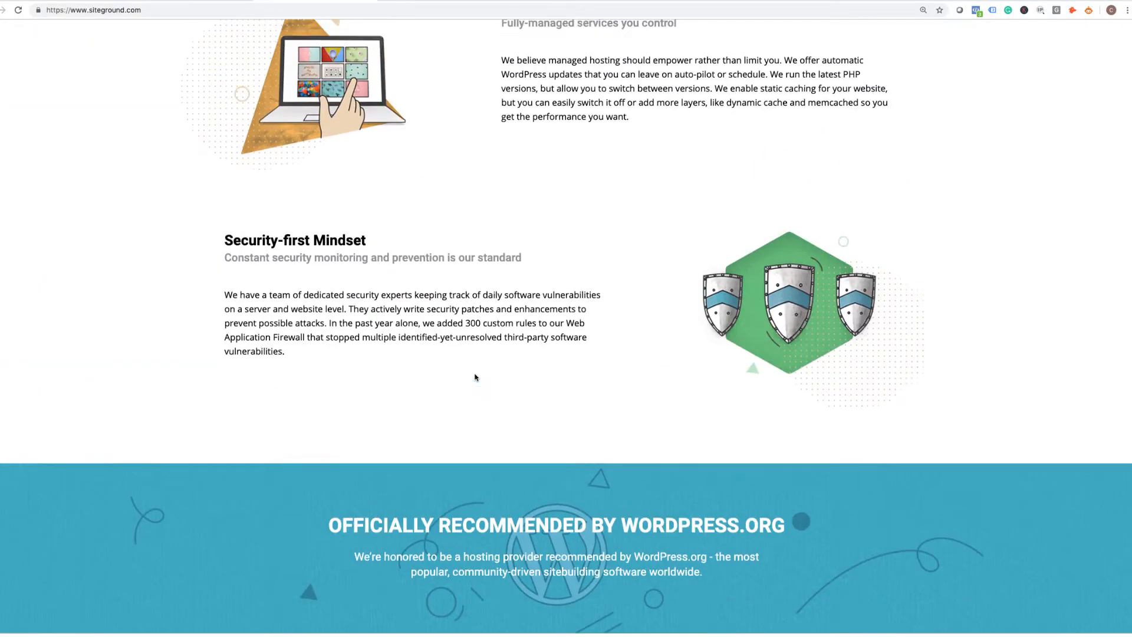
{"action": "scroll", "coordinate": [476, 377], "scroll_direction": "up", "scroll_amount": 16}
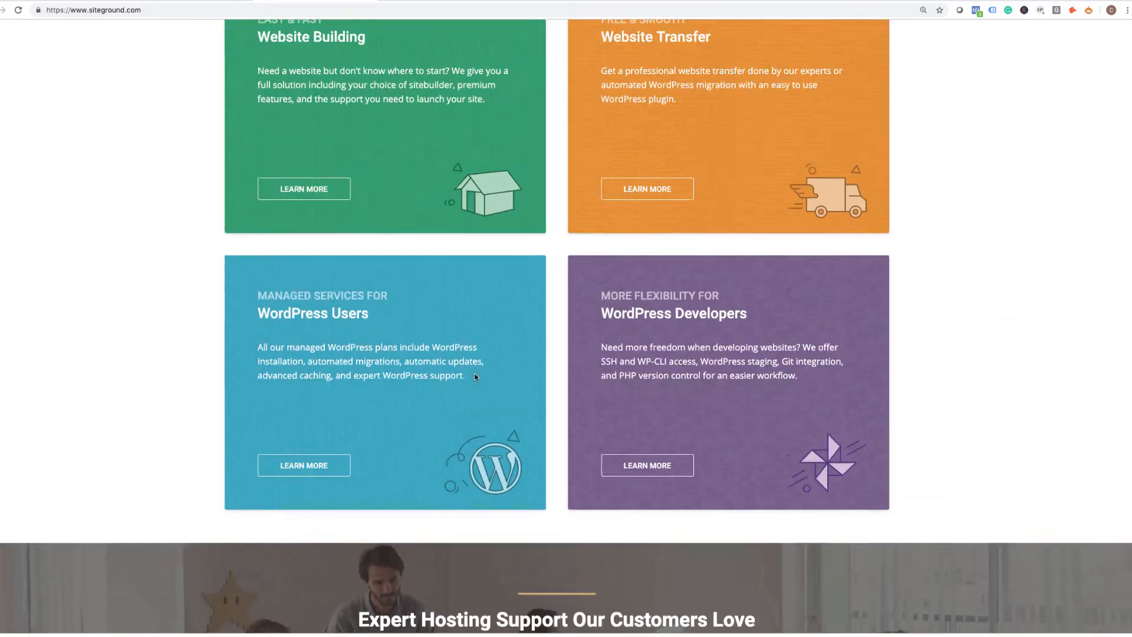
{"action": "scroll", "coordinate": [475, 377], "scroll_direction": "up", "scroll_amount": 8}
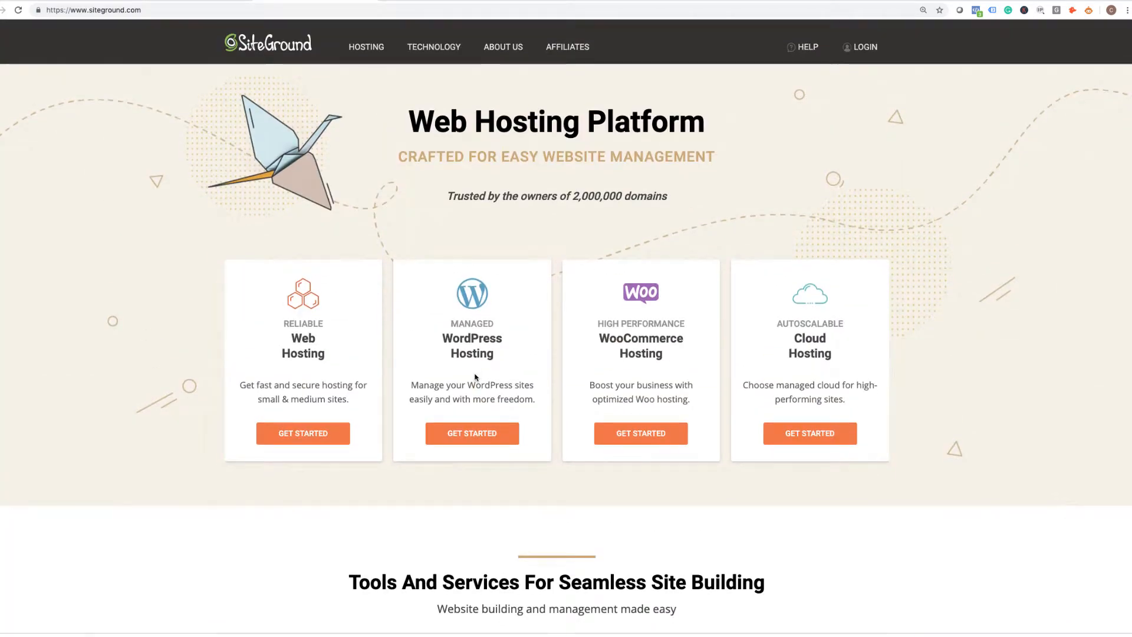
Open SiteGround's Managed WordPress Hosting page and scroll to the StartUp, GrowBig and GoGeek plan prices.
{"action": "left_click", "coordinate": [484, 433]}
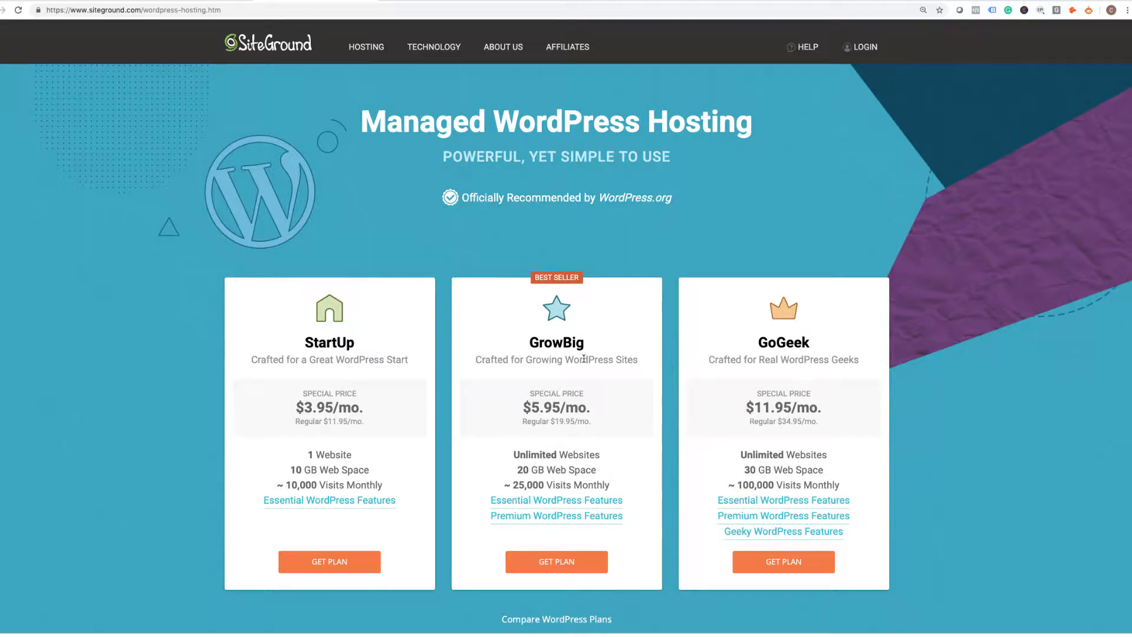
{"action": "scroll", "coordinate": [583, 359], "scroll_direction": "down", "scroll_amount": 3}
Pick the GrowBig plan using the already-owned domain cliftontutorials.com, and proceed to Review & Complete.
{"action": "left_click", "coordinate": [568, 431]}
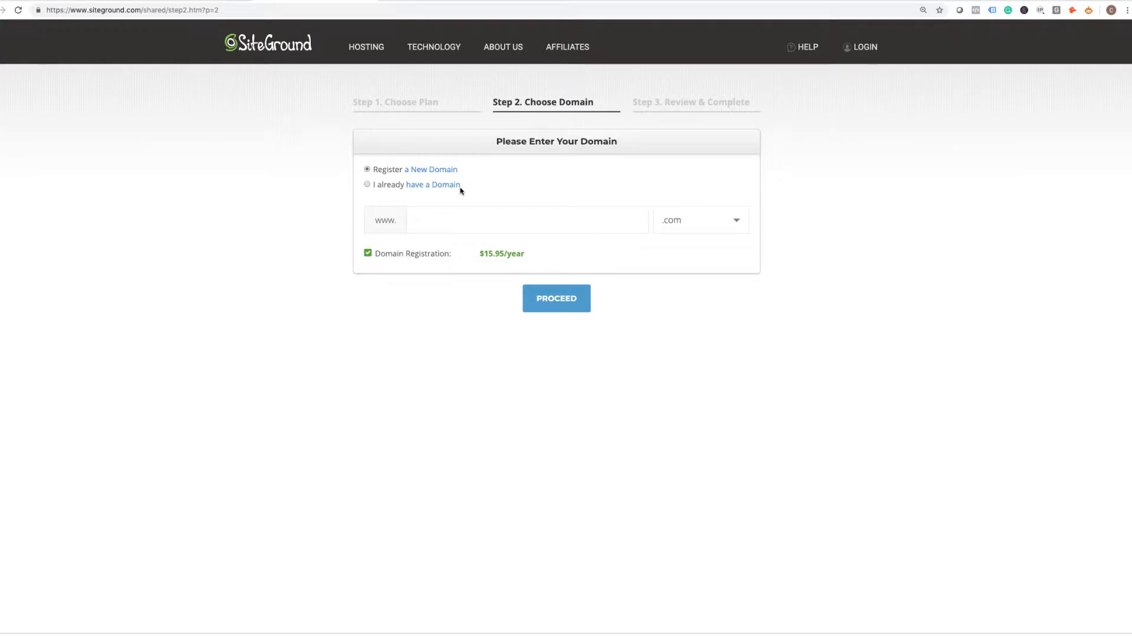
{"action": "left_click", "coordinate": [367, 185]}
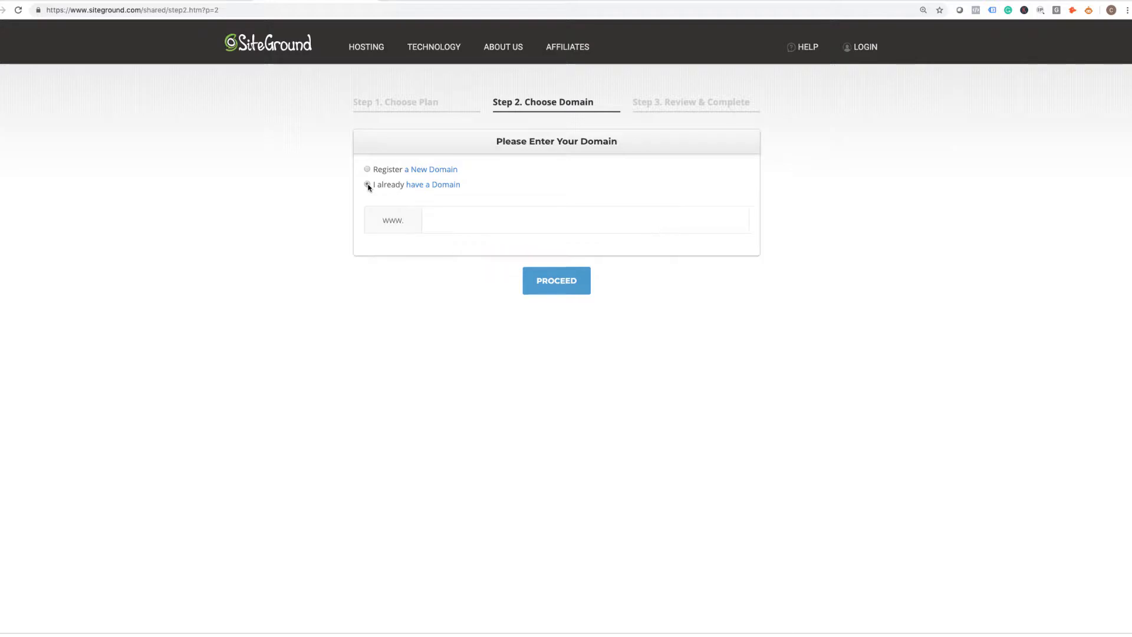
{"action": "left_click", "coordinate": [459, 223]}
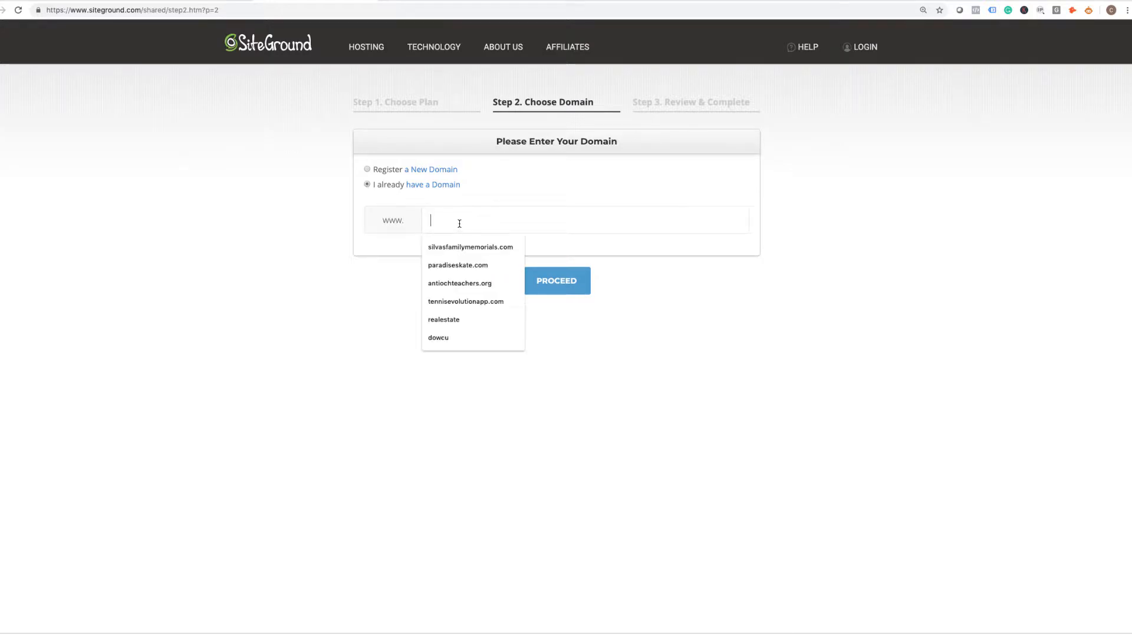
{"action": "type", "text": "clif"}
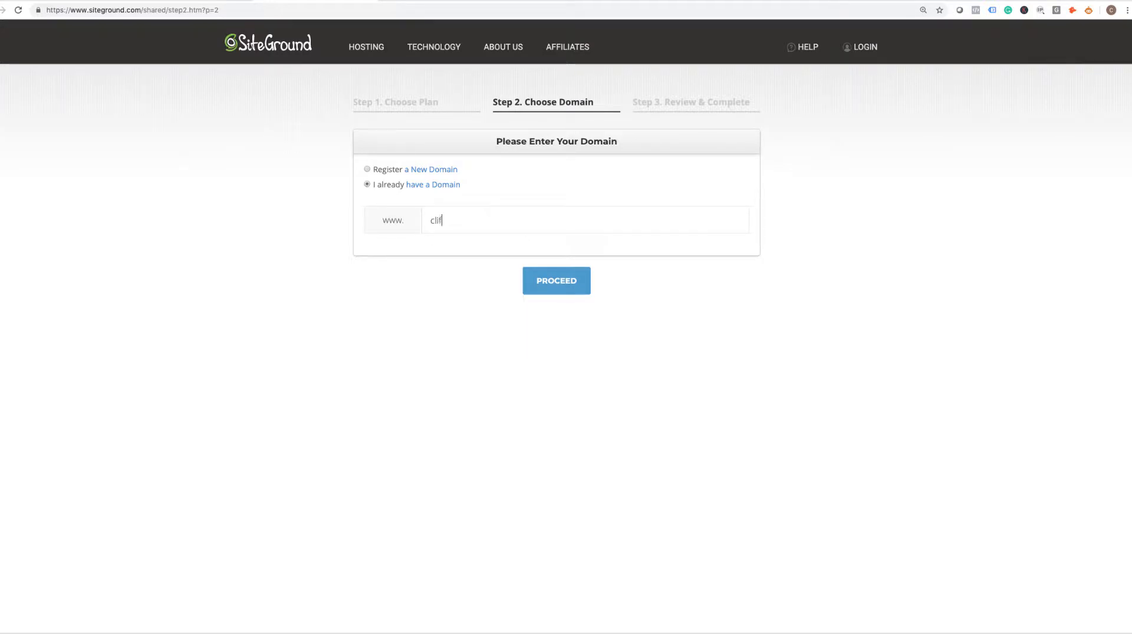
{"action": "type", "text": "tontutorials.com"}
{"action": "left_click", "coordinate": [566, 289]}
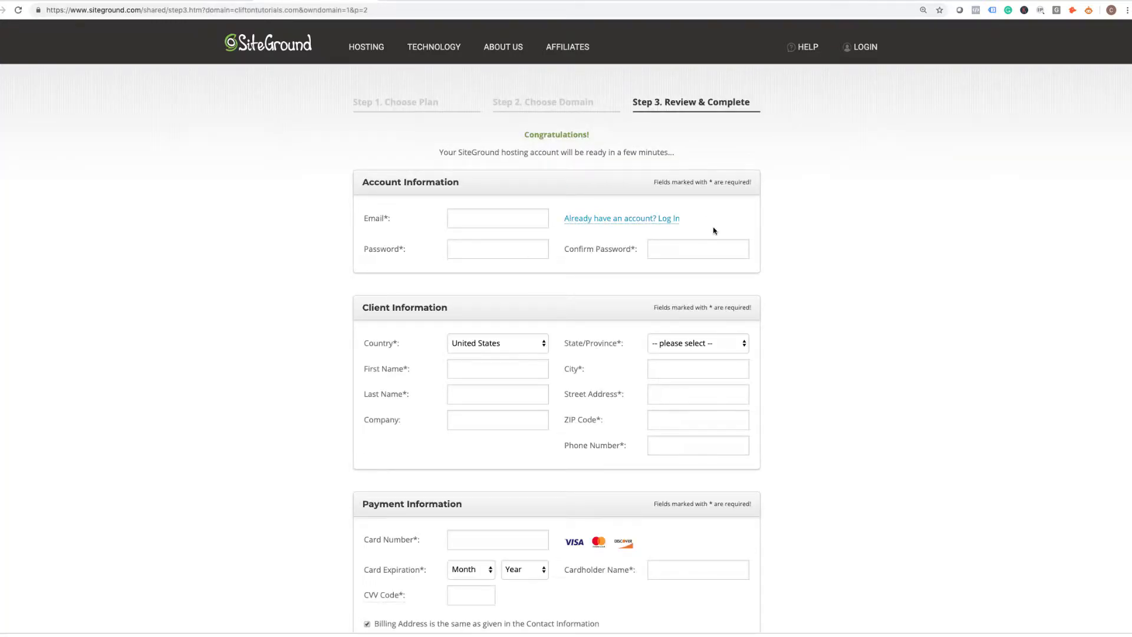
Enter the account e-mail, password and password confirmation, then type the client's first name.
{"action": "scroll", "coordinate": [721, 240], "scroll_direction": "down", "scroll_amount": 1}
{"action": "scroll", "coordinate": [720, 238], "scroll_direction": "down", "scroll_amount": 1}
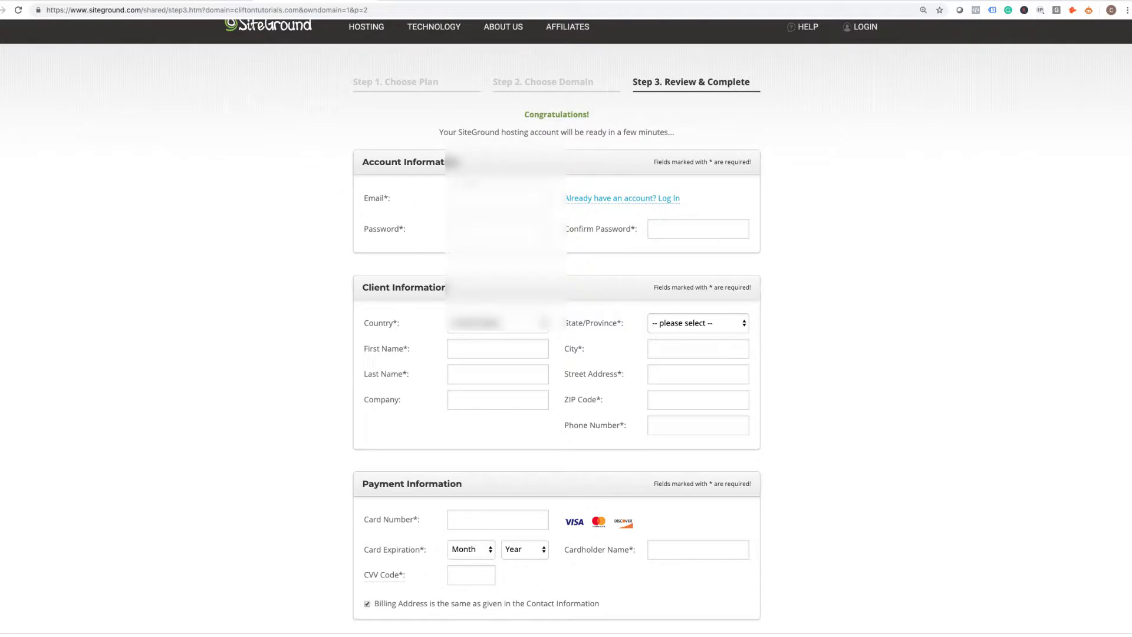
{"action": "left_click", "coordinate": [506, 199]}
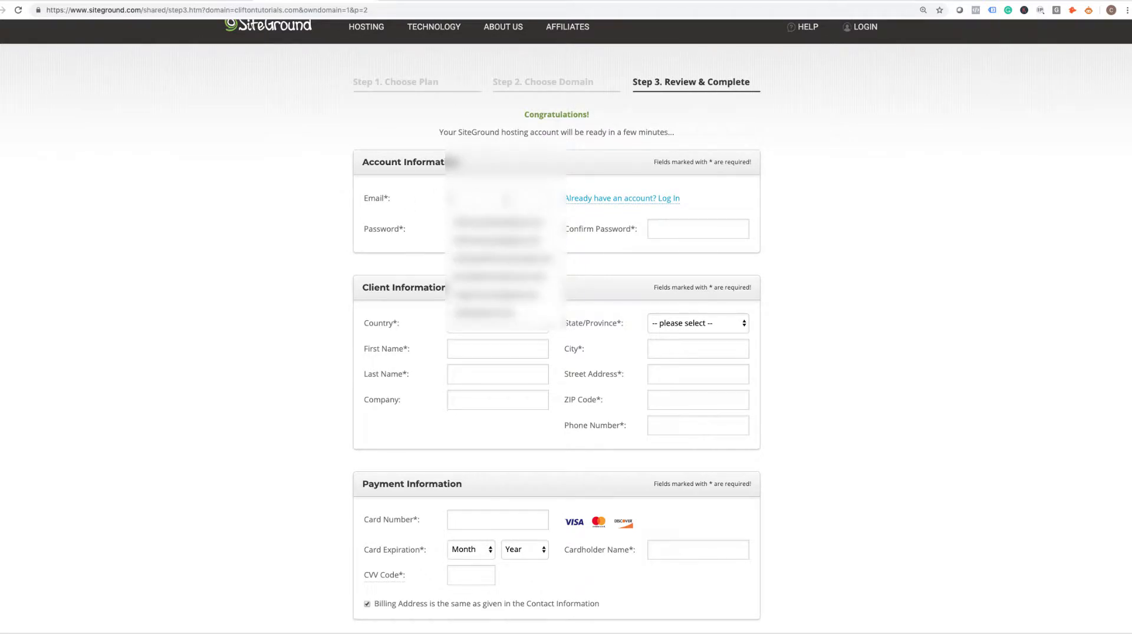
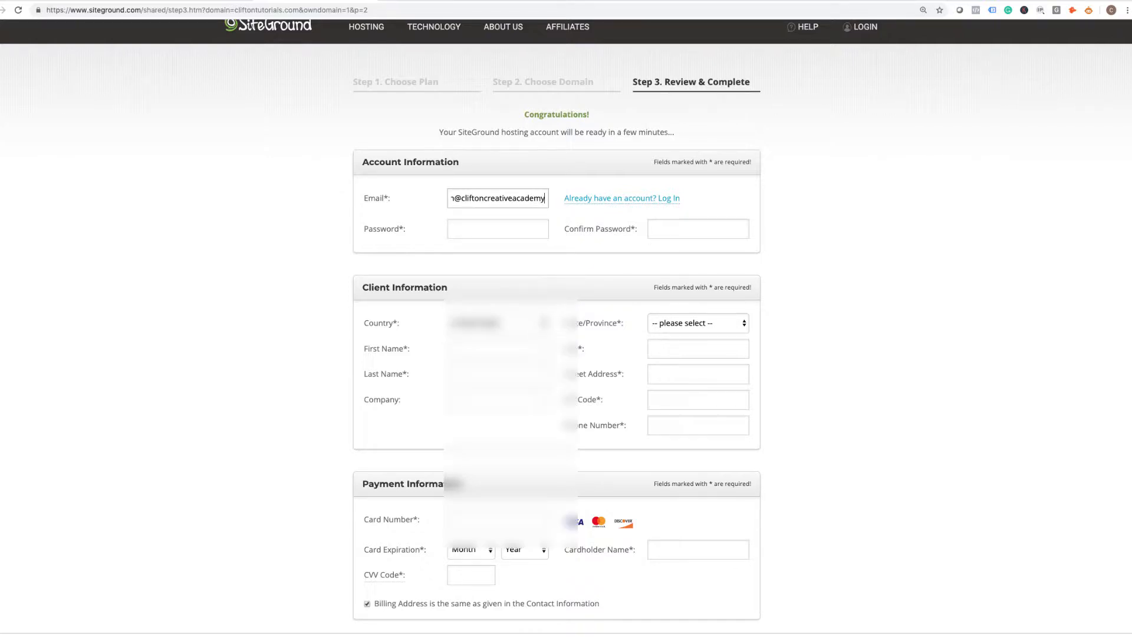
{"action": "left_click", "coordinate": [487, 229]}
{"action": "type", "text": "••••••"}
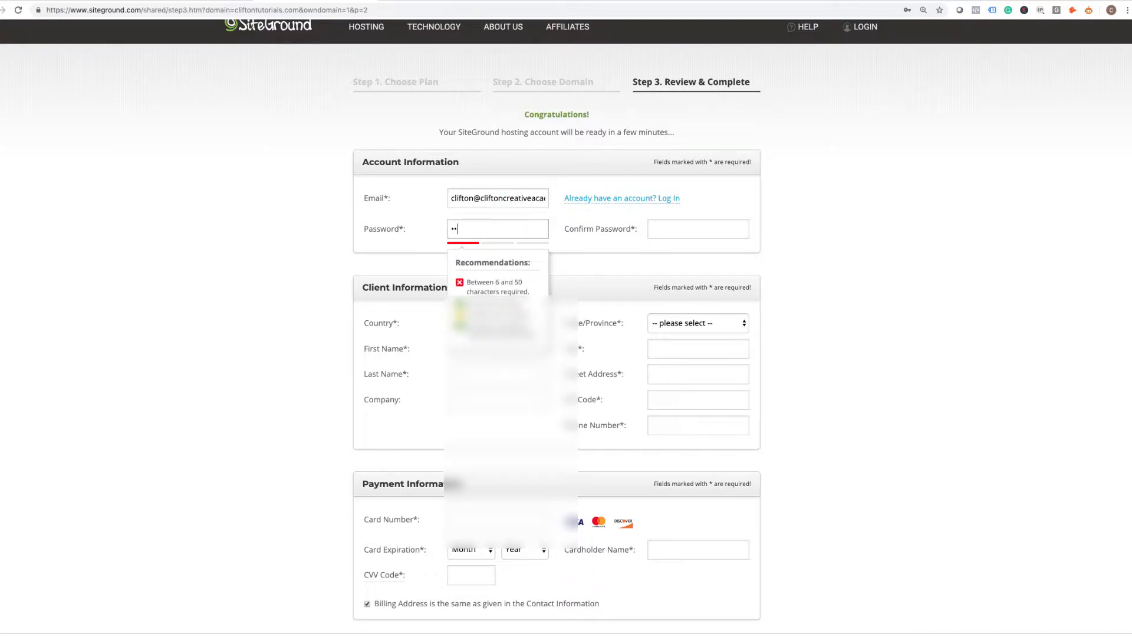
{"action": "type", "text": "•••••••••"}
{"action": "left_click", "coordinate": [692, 237]}
{"action": "type", "text": "•••••"}
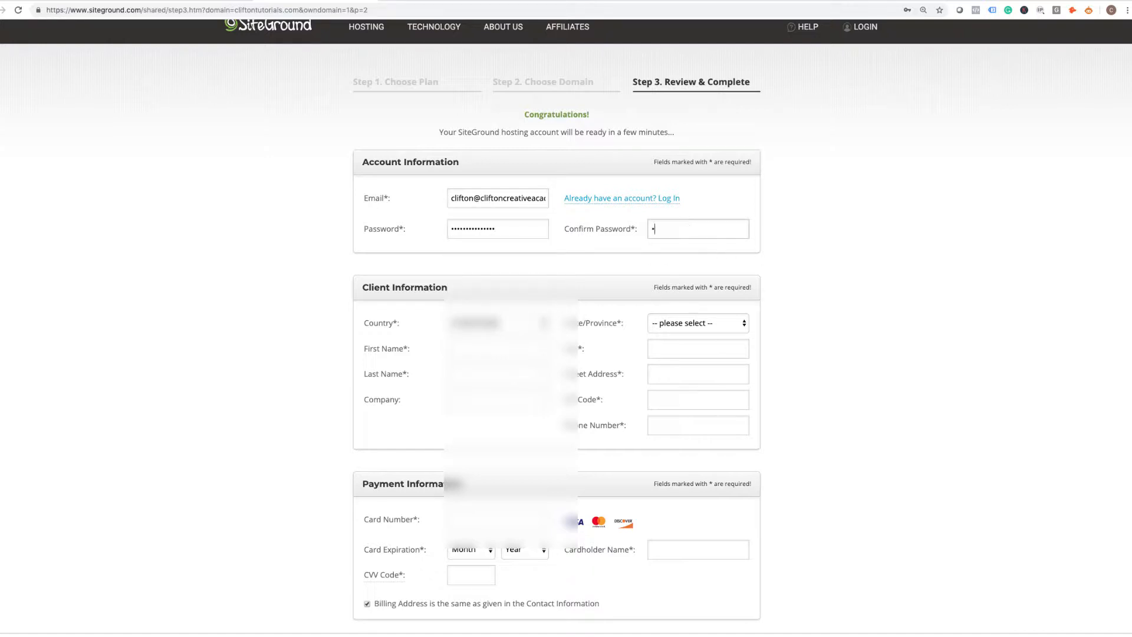
{"action": "type", "text": "•••••••••"}
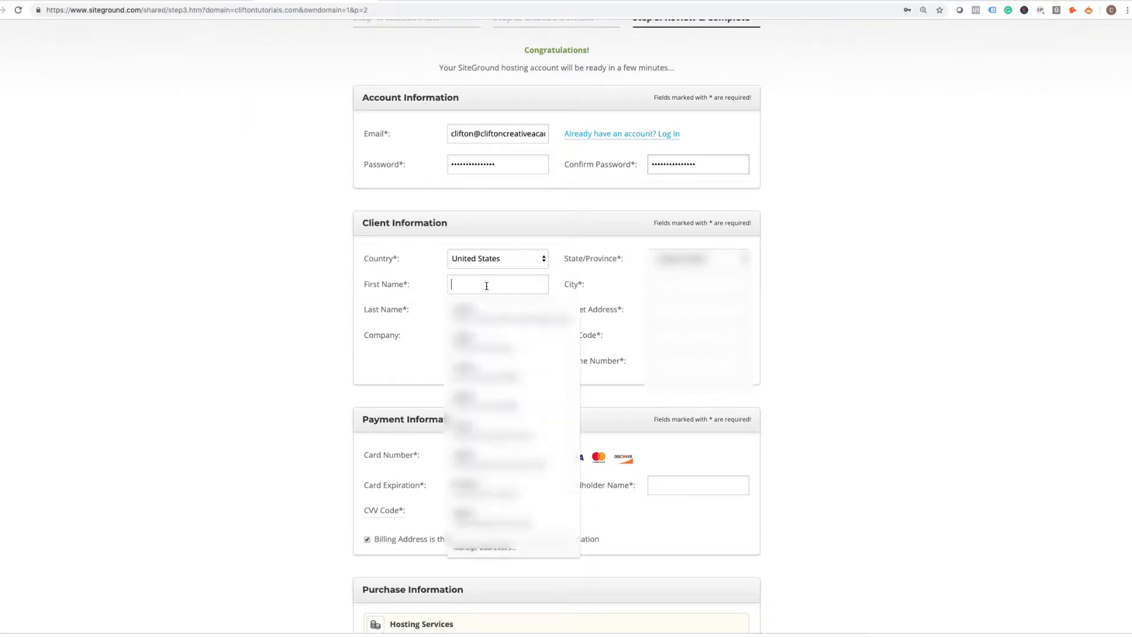
{"action": "type", "text": "Clifton"}
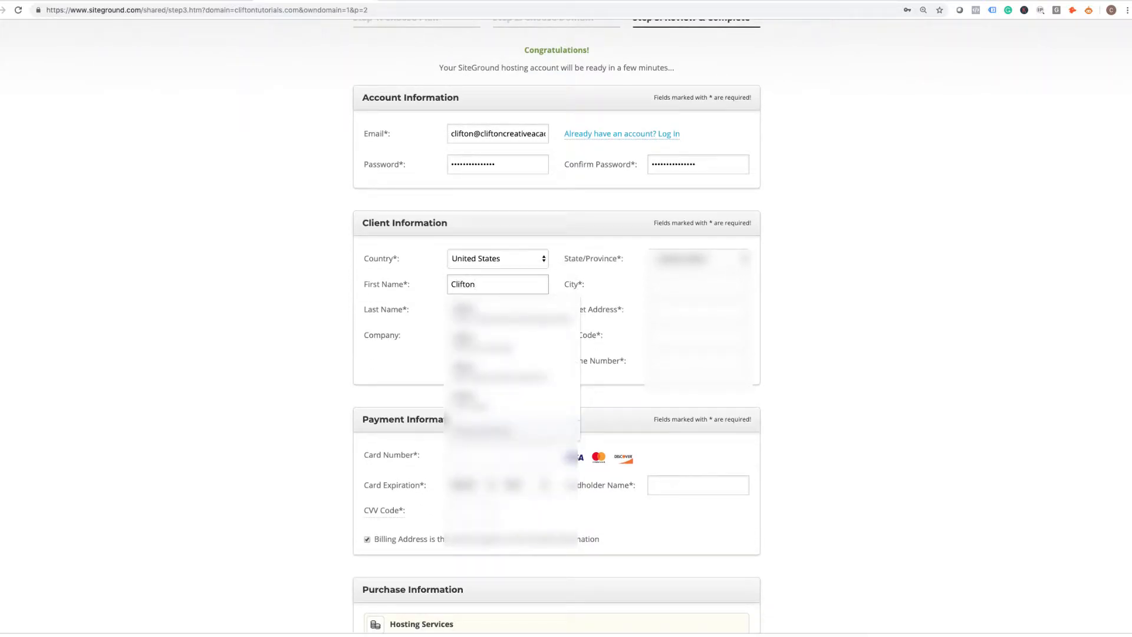
Fill the remaining client information from the saved autofill entry.
{"action": "left_click", "coordinate": [475, 318]}
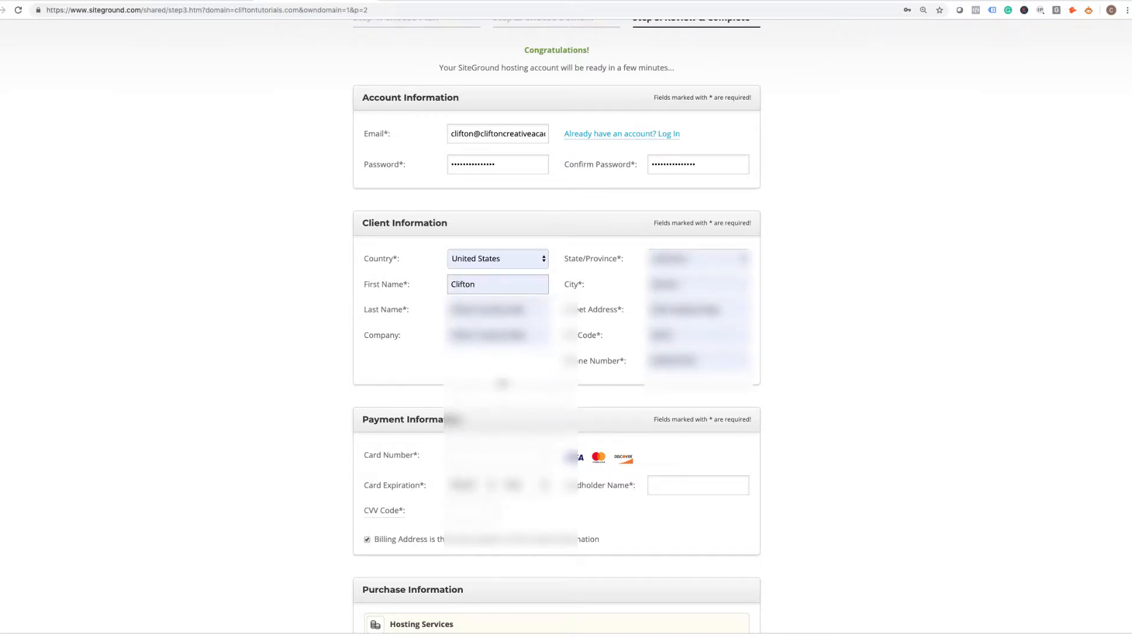
{"action": "scroll", "coordinate": [557, 325], "scroll_direction": "down", "scroll_amount": 6}
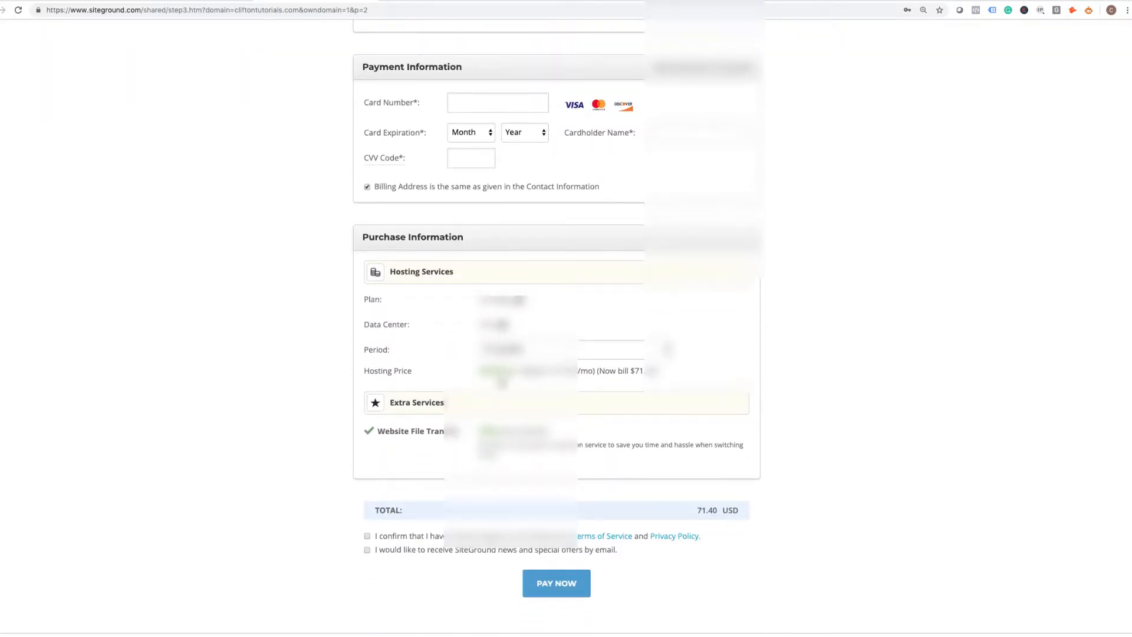
{"action": "scroll", "coordinate": [501, 382], "scroll_direction": "down", "scroll_amount": 1}
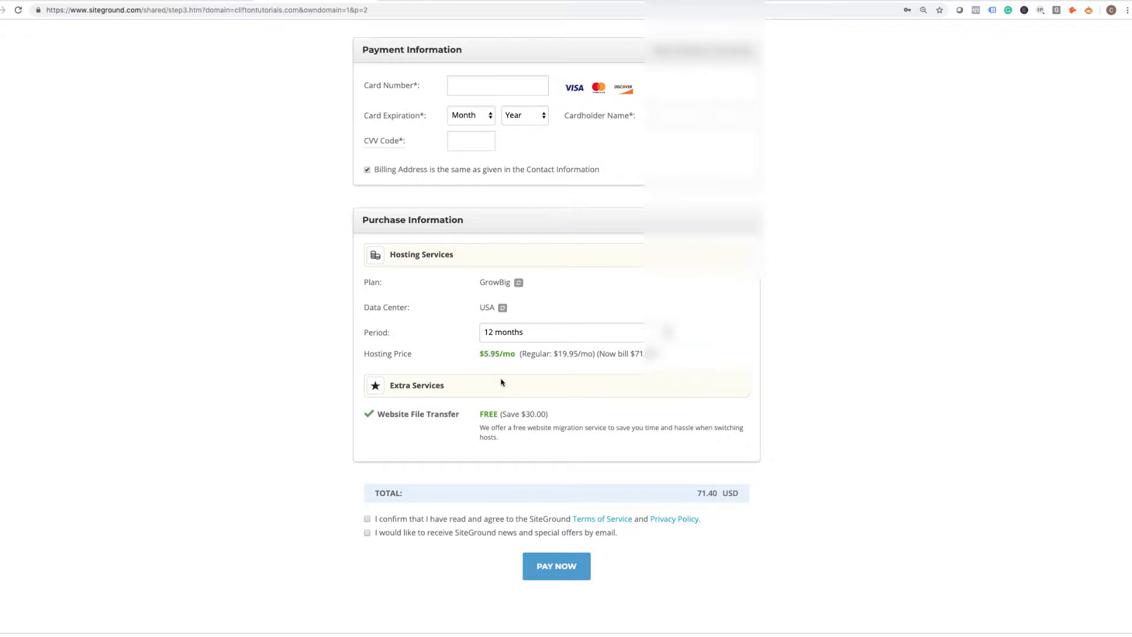
Enter the card number, expiry 01/2020, autofilled cardholder name and the CVV.
{"action": "left_click", "coordinate": [466, 88]}
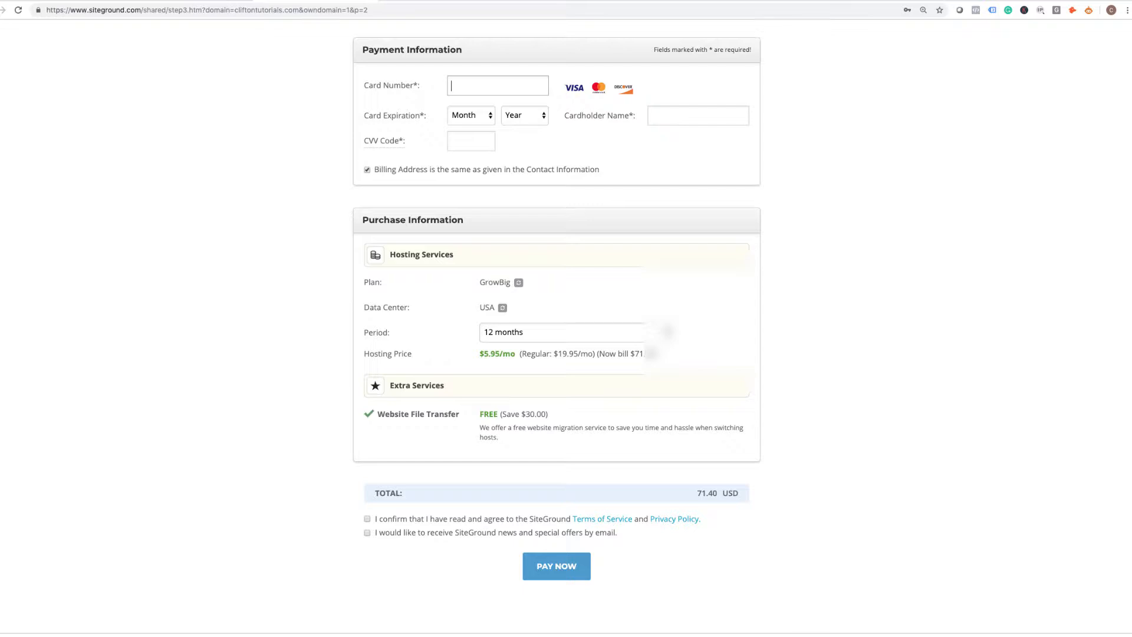
{"action": "type", "text": "4444444444444444444"}
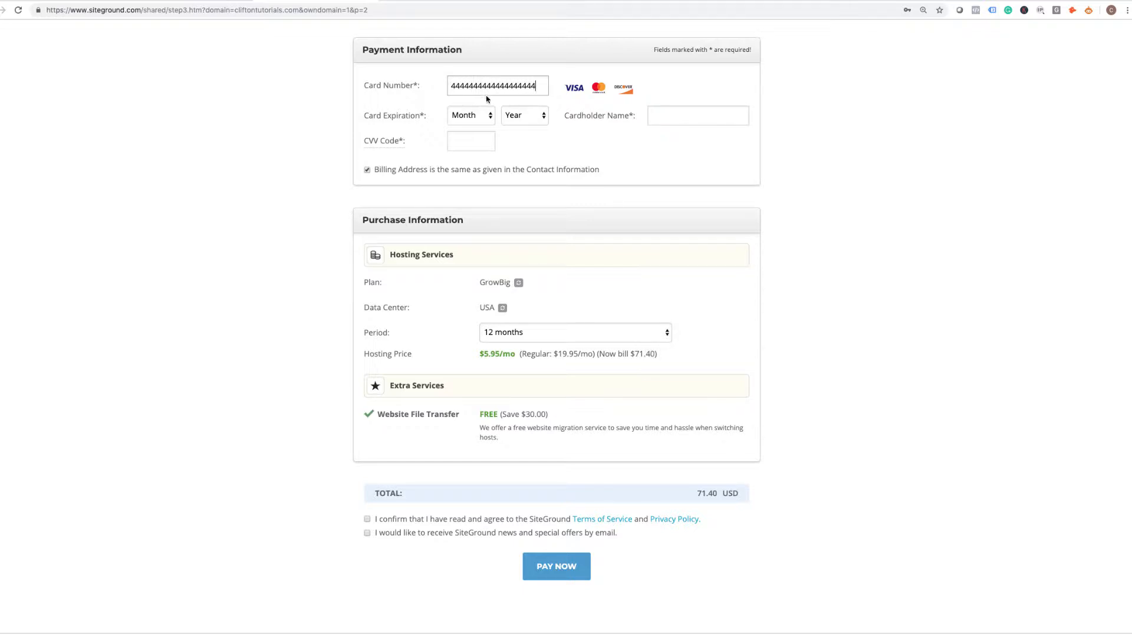
{"action": "left_click", "coordinate": [489, 118]}
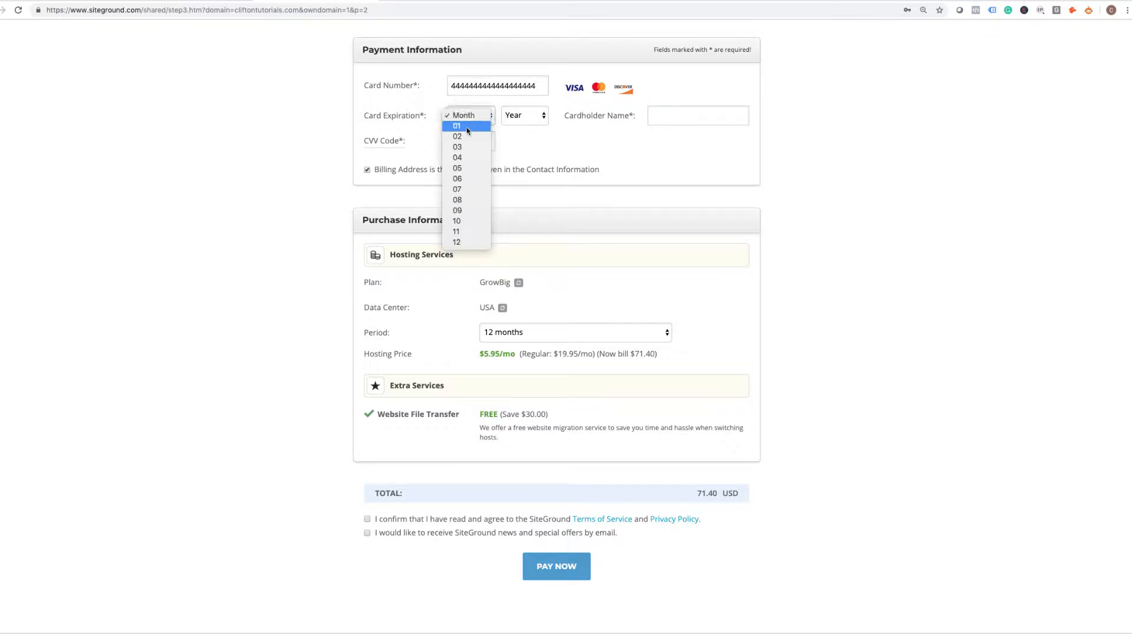
{"action": "left_click", "coordinate": [466, 126]}
{"action": "left_click", "coordinate": [523, 118]}
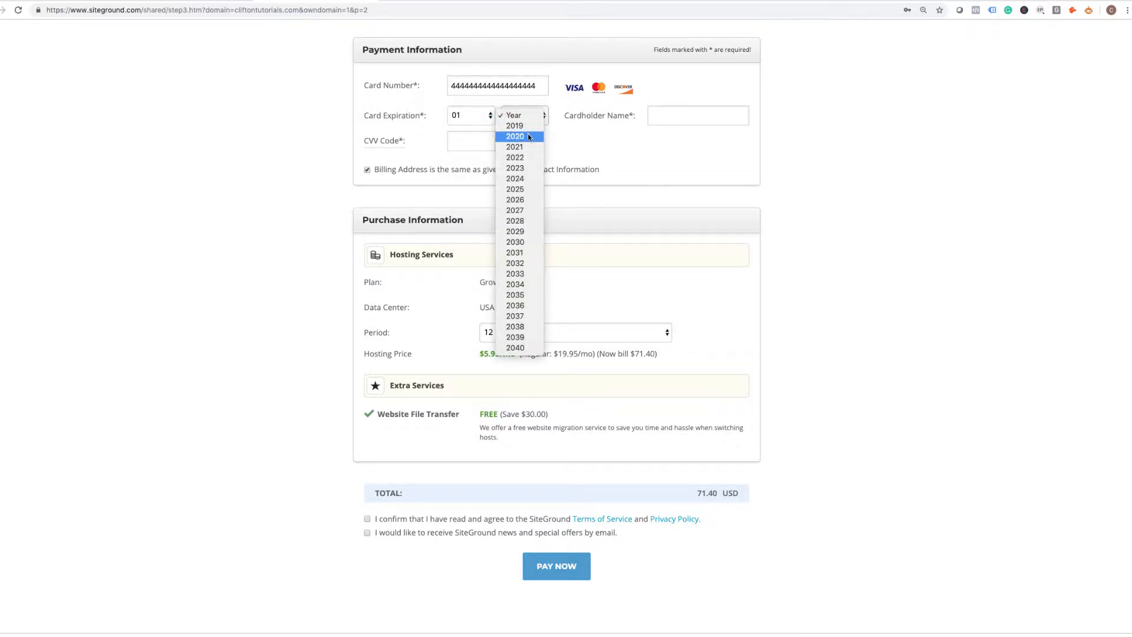
{"action": "left_click", "coordinate": [515, 136]}
{"action": "left_click", "coordinate": [668, 116]}
{"action": "left_click", "coordinate": [679, 139]}
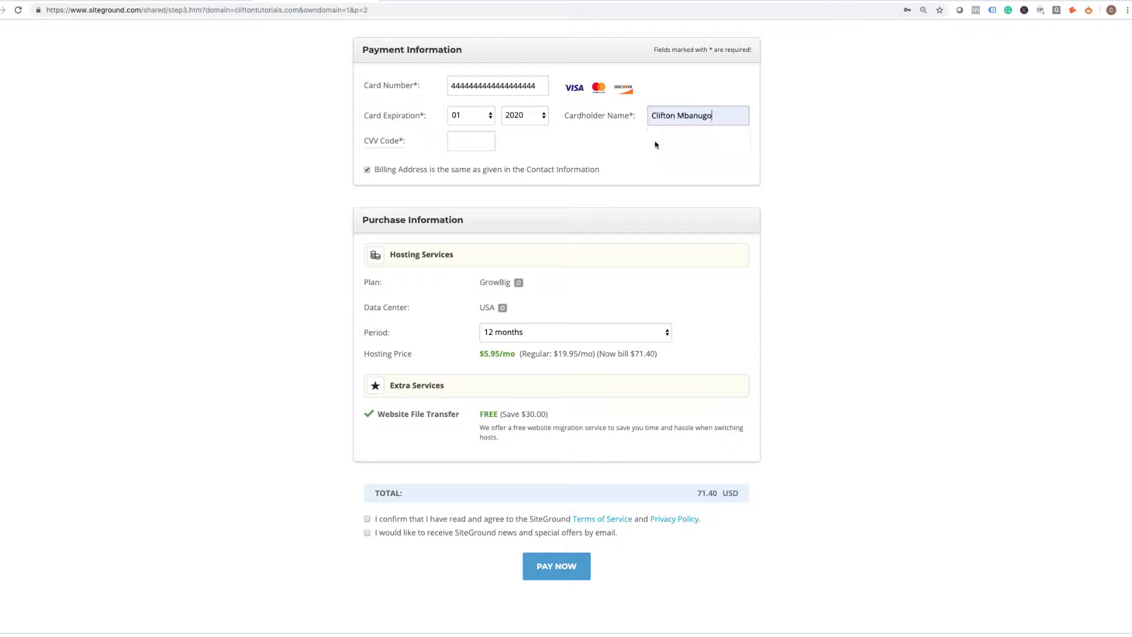
{"action": "left_click", "coordinate": [471, 141]}
{"action": "type", "text": "456"}
Compare the 24- and 36-month hosting periods, then keep the period at 12 months.
{"action": "scroll", "coordinate": [551, 194], "scroll_direction": "down", "scroll_amount": 5}
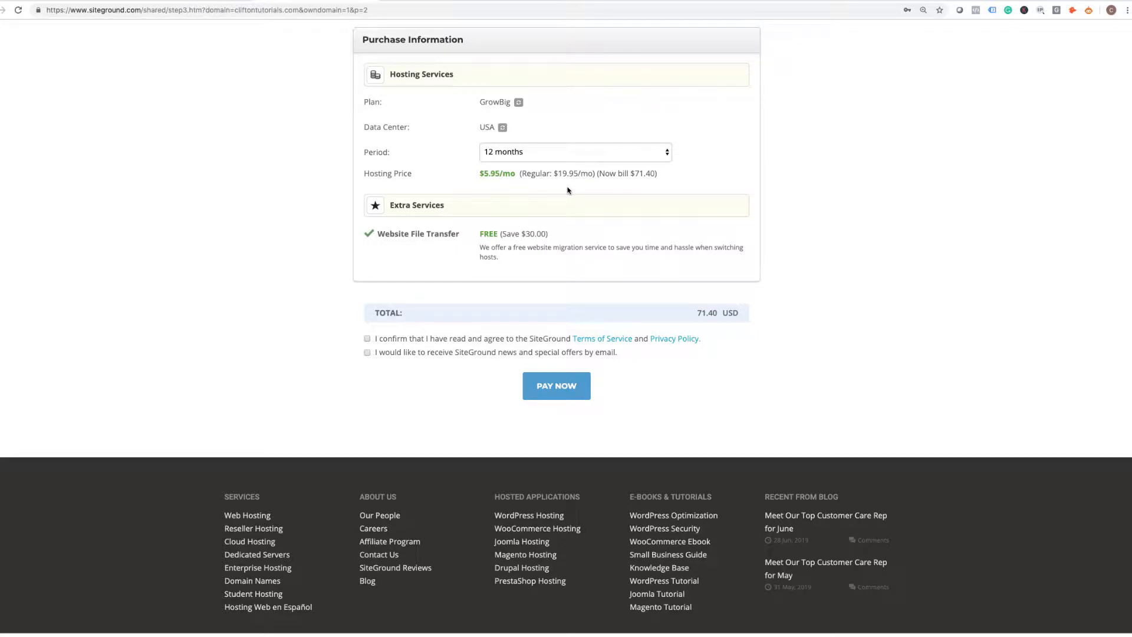
{"action": "left_click", "coordinate": [566, 152]}
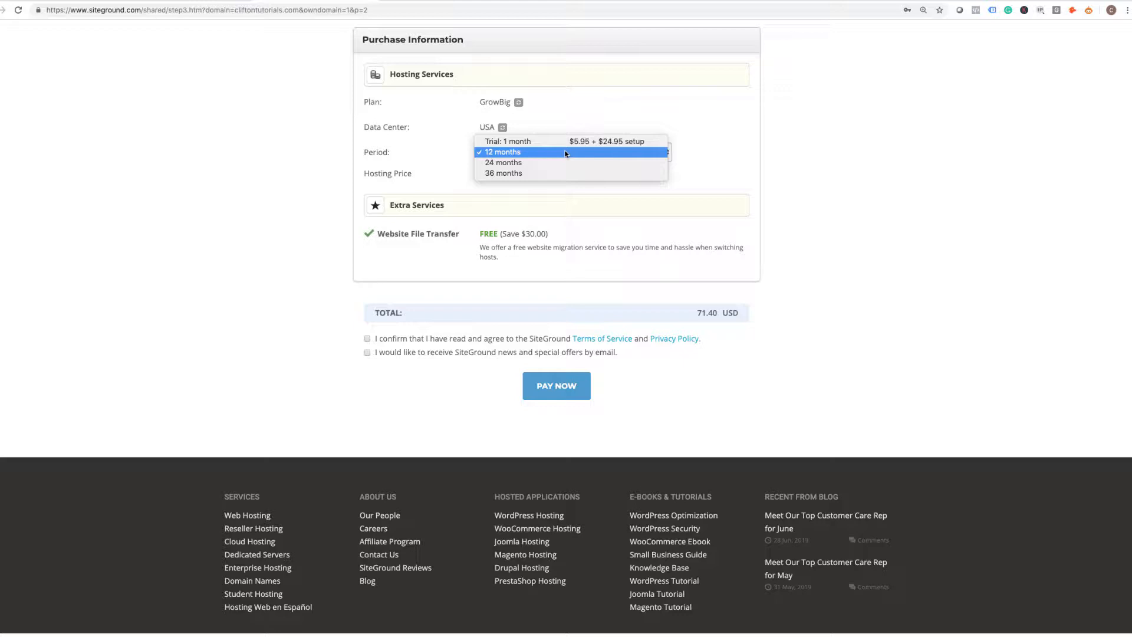
{"action": "left_click", "coordinate": [535, 168]}
{"action": "left_click", "coordinate": [538, 154]}
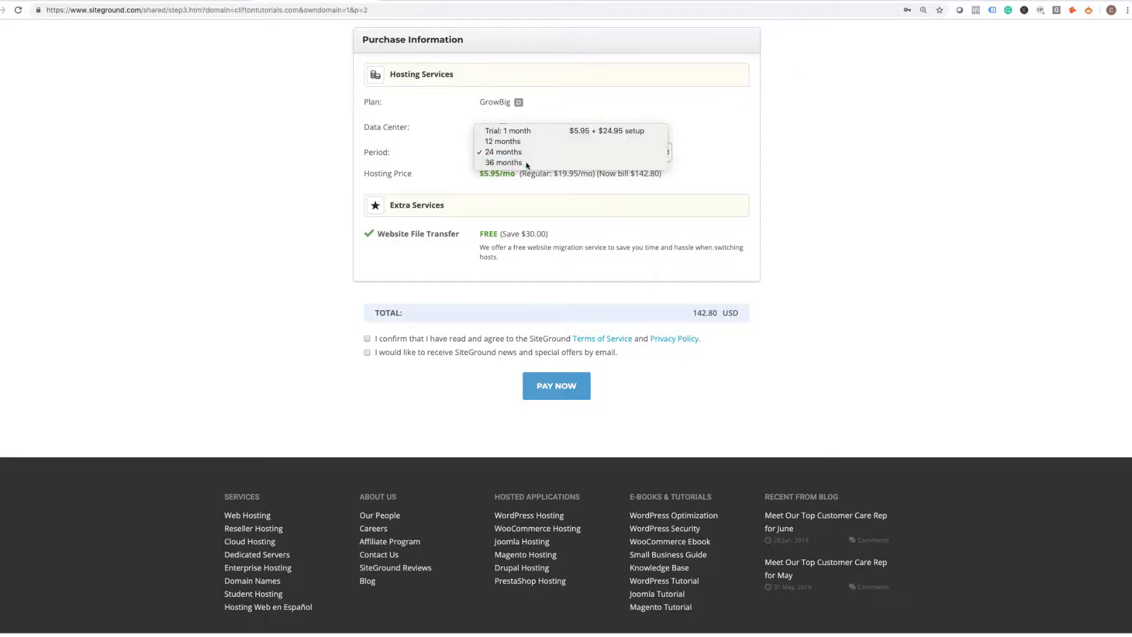
{"action": "left_click", "coordinate": [527, 163]}
{"action": "left_click", "coordinate": [535, 153]}
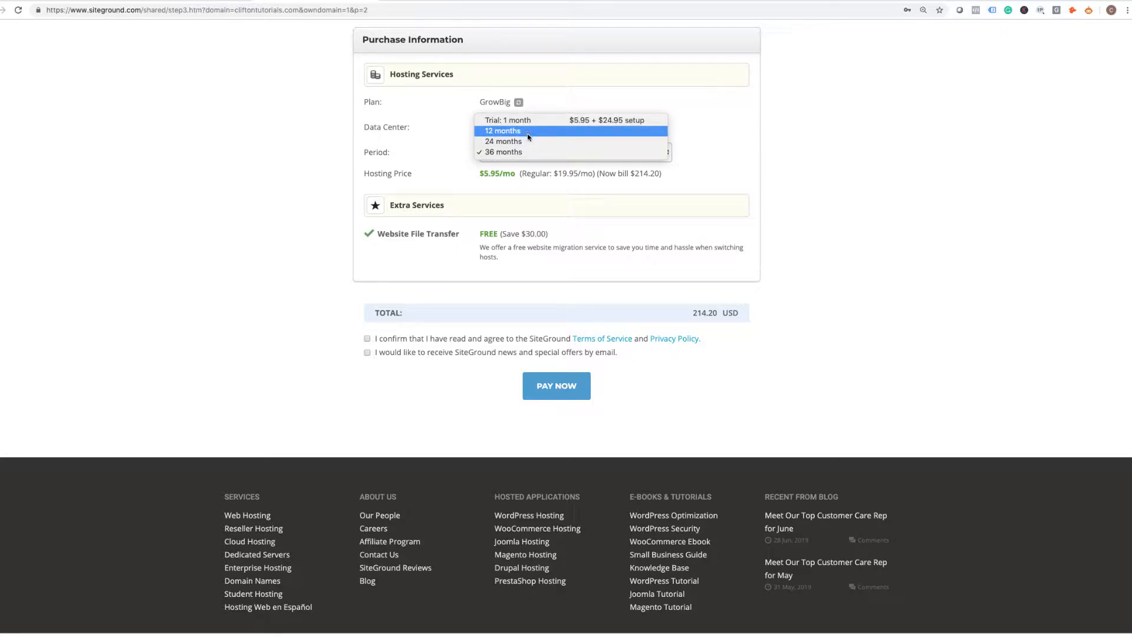
{"action": "left_click", "coordinate": [527, 134]}
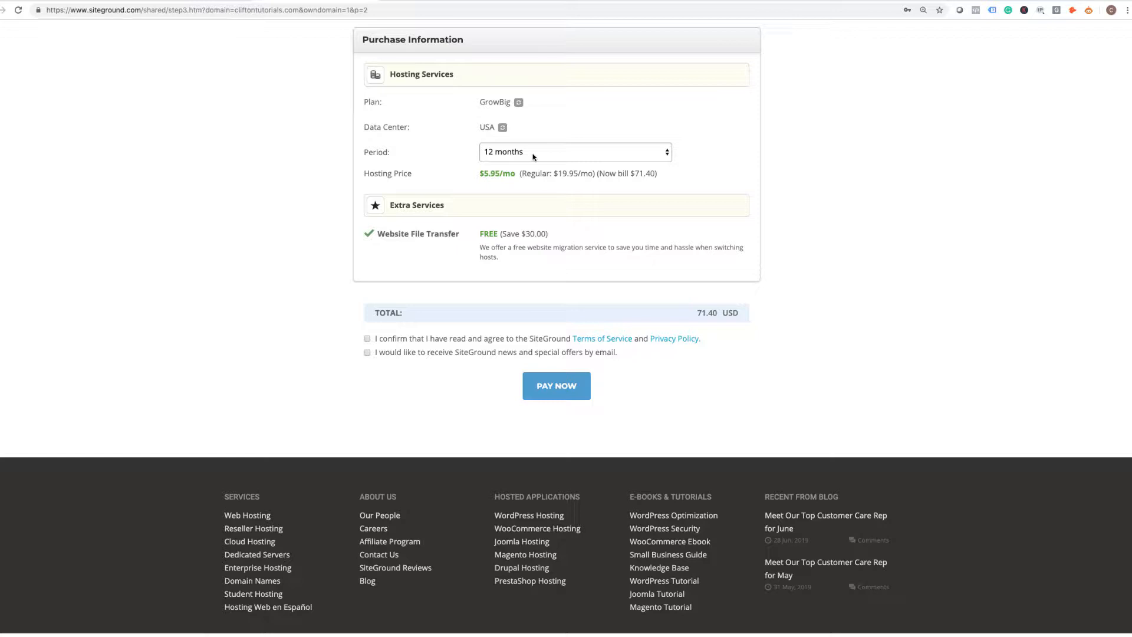
Agree to the Terms of Service and opt in to SiteGround news and offers.
{"action": "scroll", "coordinate": [533, 156], "scroll_direction": "down", "scroll_amount": 2}
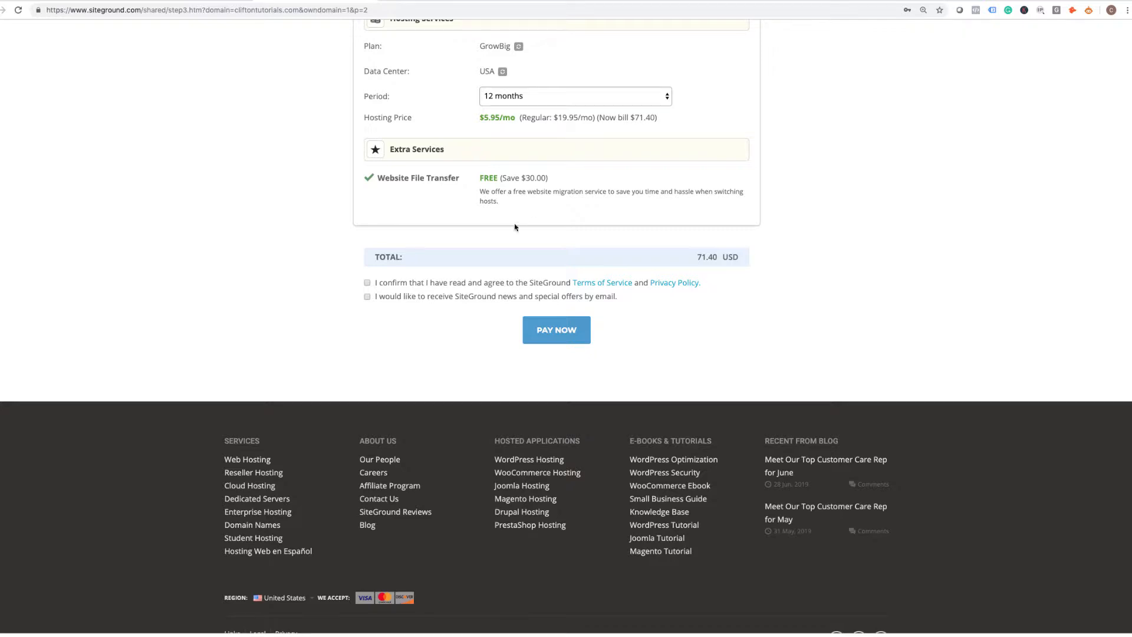
{"action": "left_click", "coordinate": [366, 284]}
{"action": "left_click", "coordinate": [370, 297]}
{"action": "scroll", "coordinate": [692, 266], "scroll_direction": "up", "scroll_amount": 2}
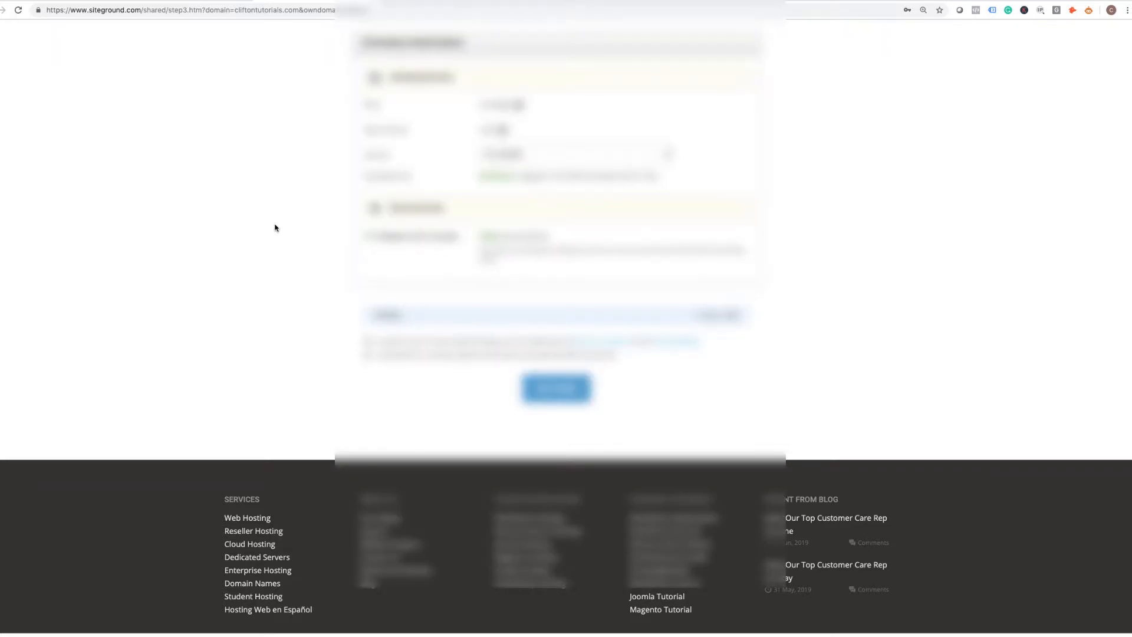
{"action": "scroll", "coordinate": [306, 217], "scroll_direction": "up", "scroll_amount": 6}
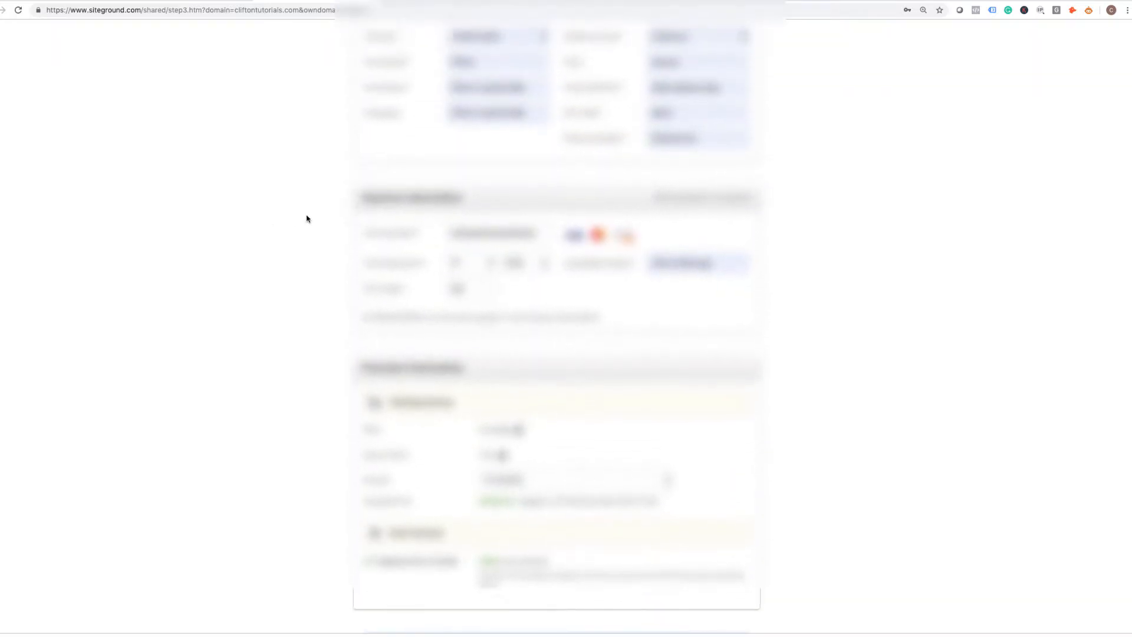
{"action": "scroll", "coordinate": [306, 218], "scroll_direction": "up", "scroll_amount": 5}
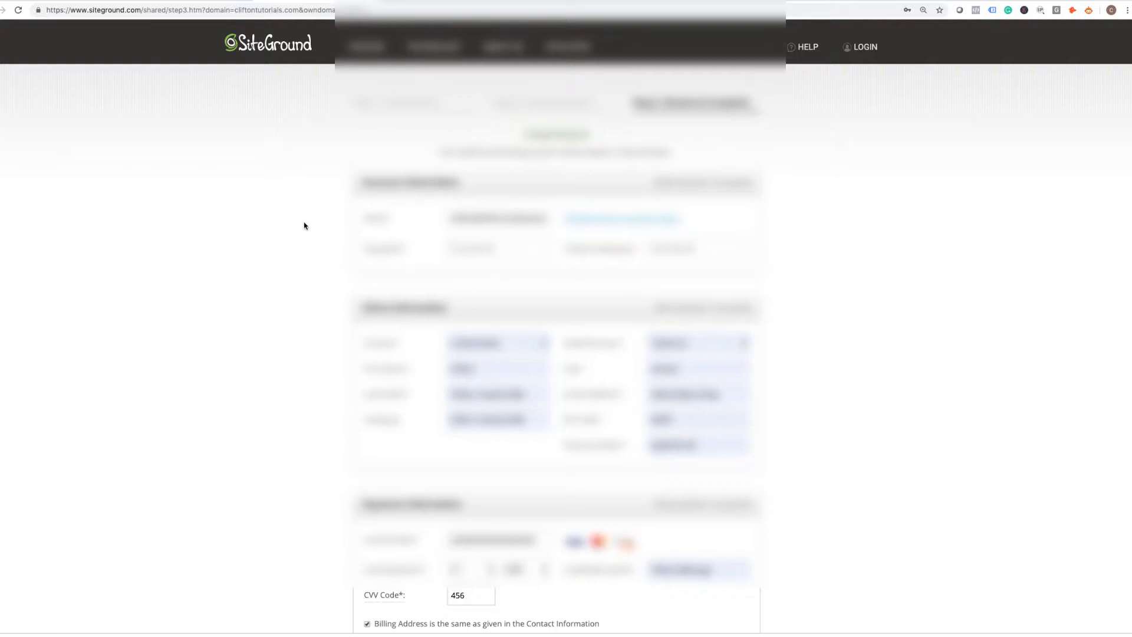
{"action": "scroll", "coordinate": [764, 261], "scroll_direction": "down", "scroll_amount": 4}
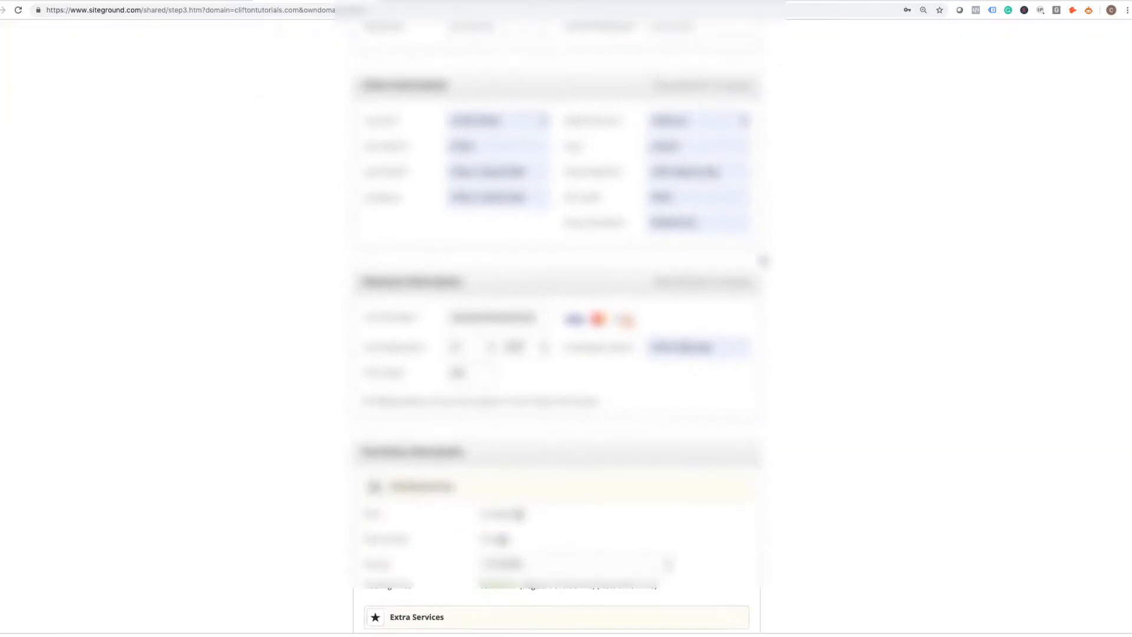
{"action": "scroll", "coordinate": [764, 260], "scroll_direction": "down", "scroll_amount": 7}
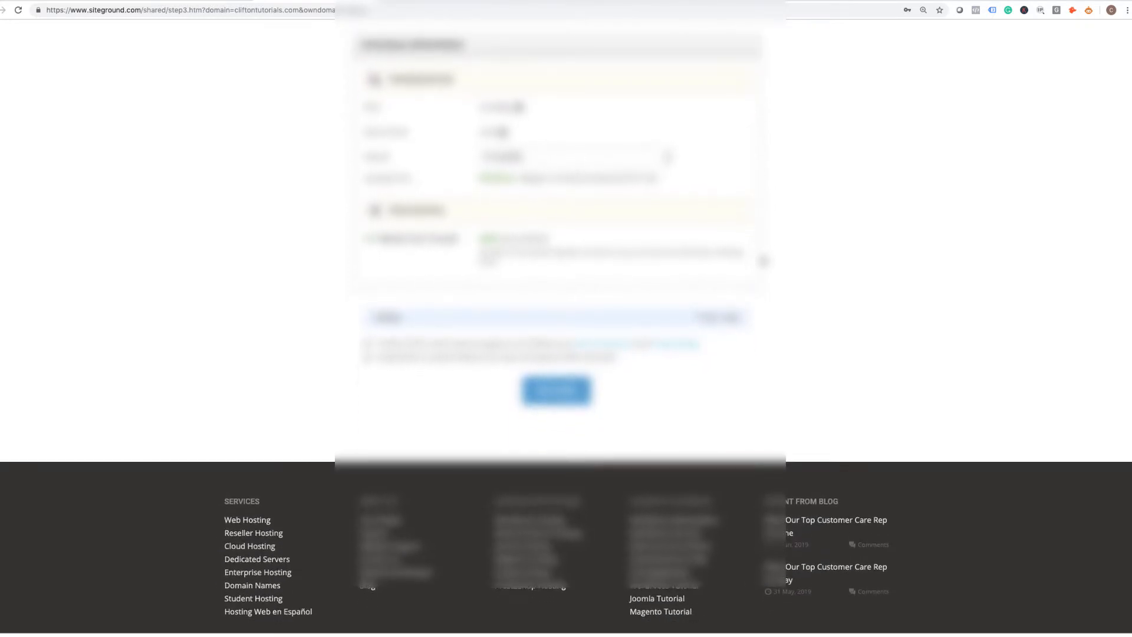
{"action": "scroll", "coordinate": [764, 260], "scroll_direction": "up", "scroll_amount": 12}
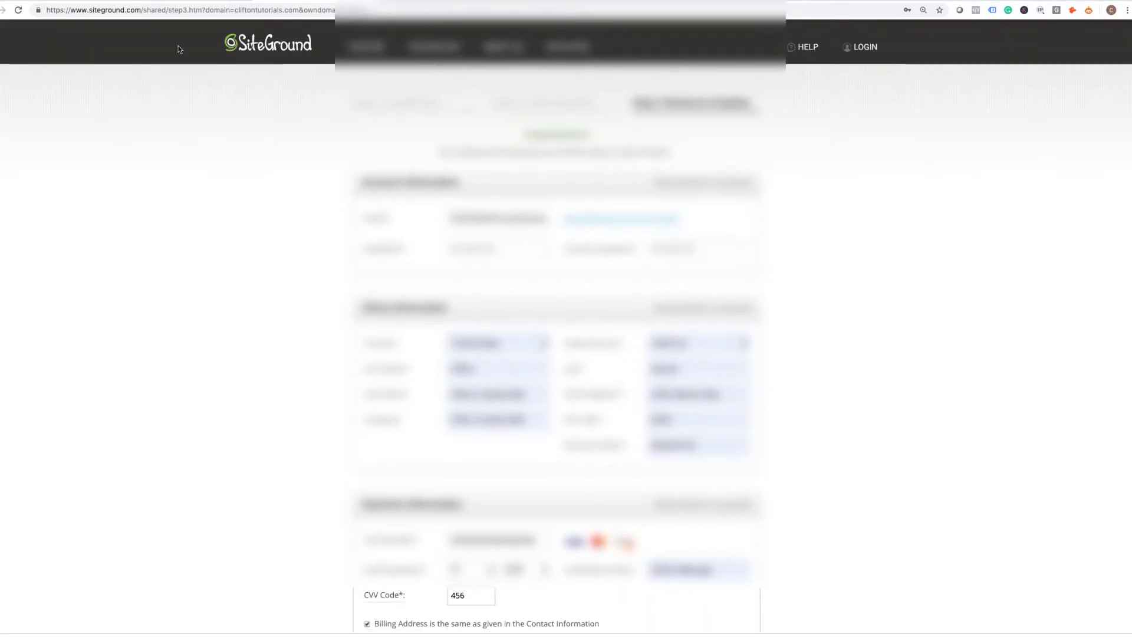
{"action": "mouse_move", "coordinate": [207, 6]}
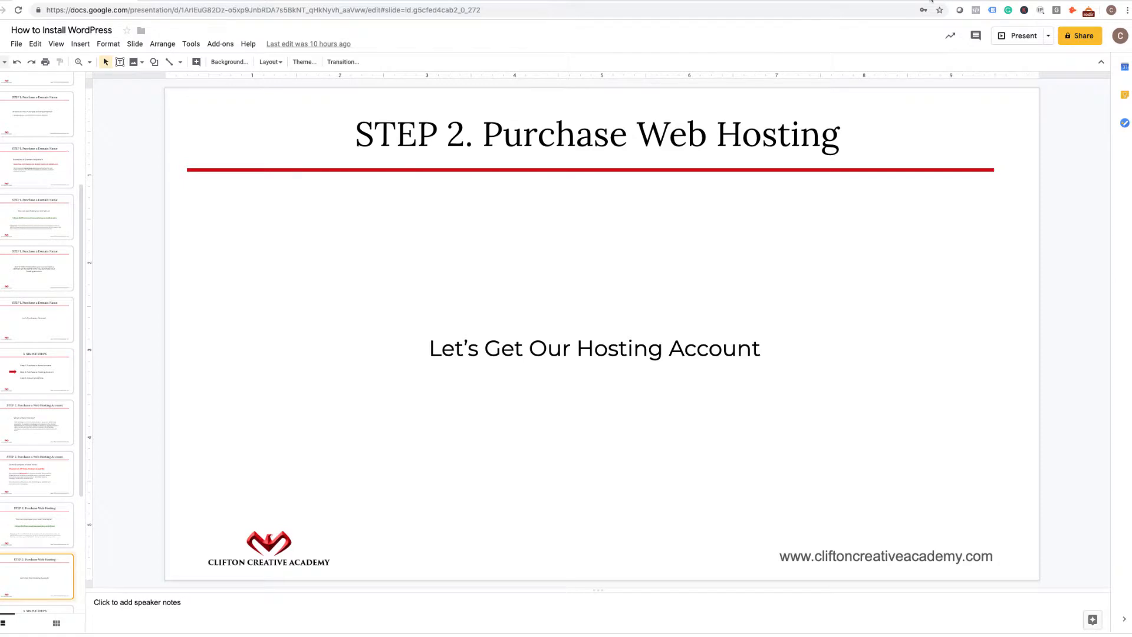
Show the 3 SIMPLE STEPS slide with its arrow on Step 3. Install WordPress.
{"action": "left_click", "coordinate": [1062, 3]}
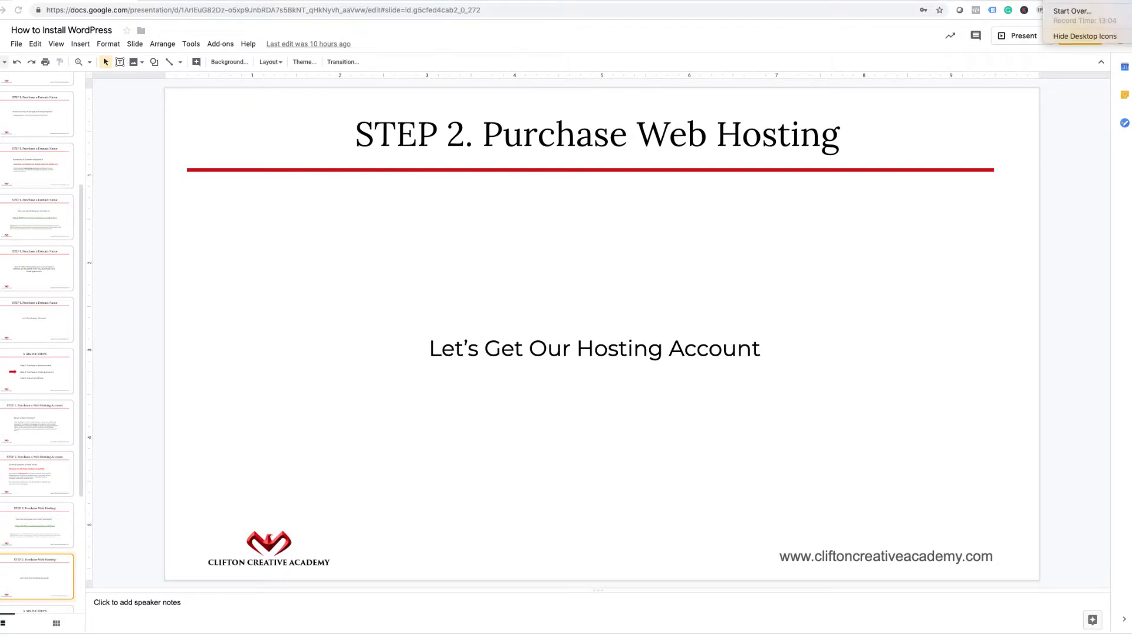
{"action": "left_click", "coordinate": [1067, 2]}
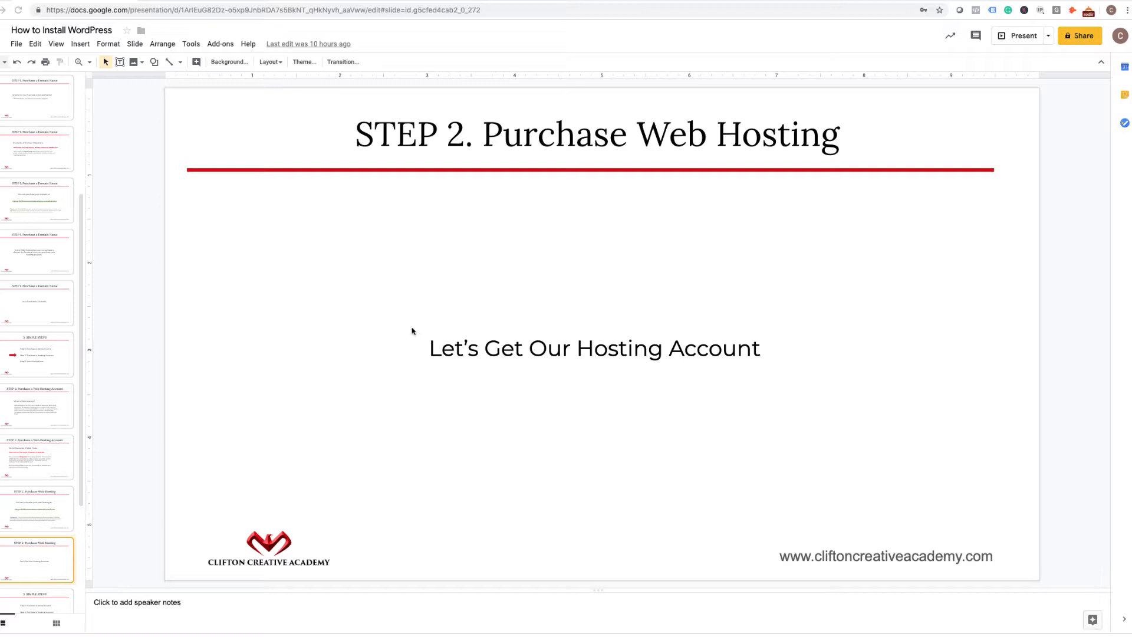
{"action": "scroll", "coordinate": [51, 537], "scroll_direction": "down", "scroll_amount": 3}
{"action": "left_click", "coordinate": [40, 554]}
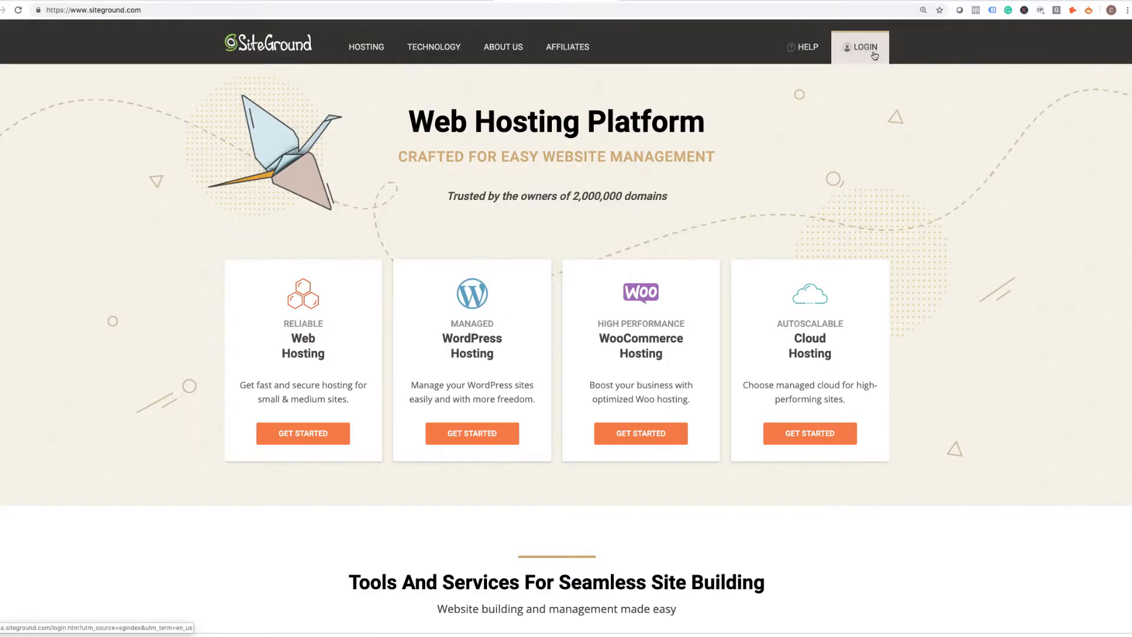
Sign in to SiteGround with the saved account username and the account password.
{"action": "left_click", "coordinate": [863, 44]}
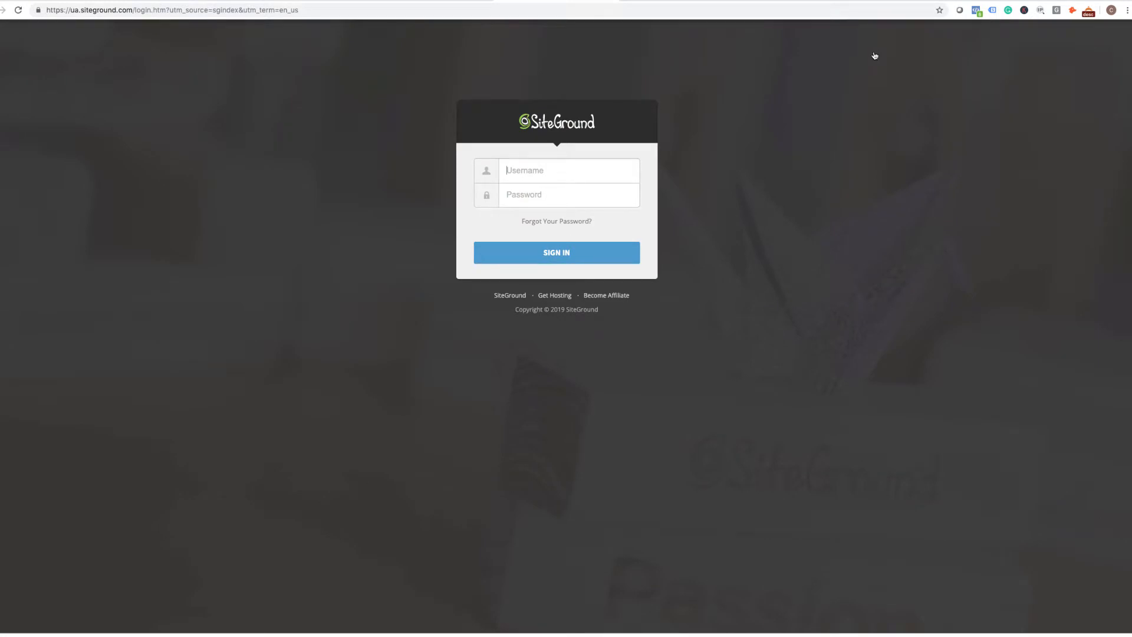
{"action": "left_click", "coordinate": [584, 173]}
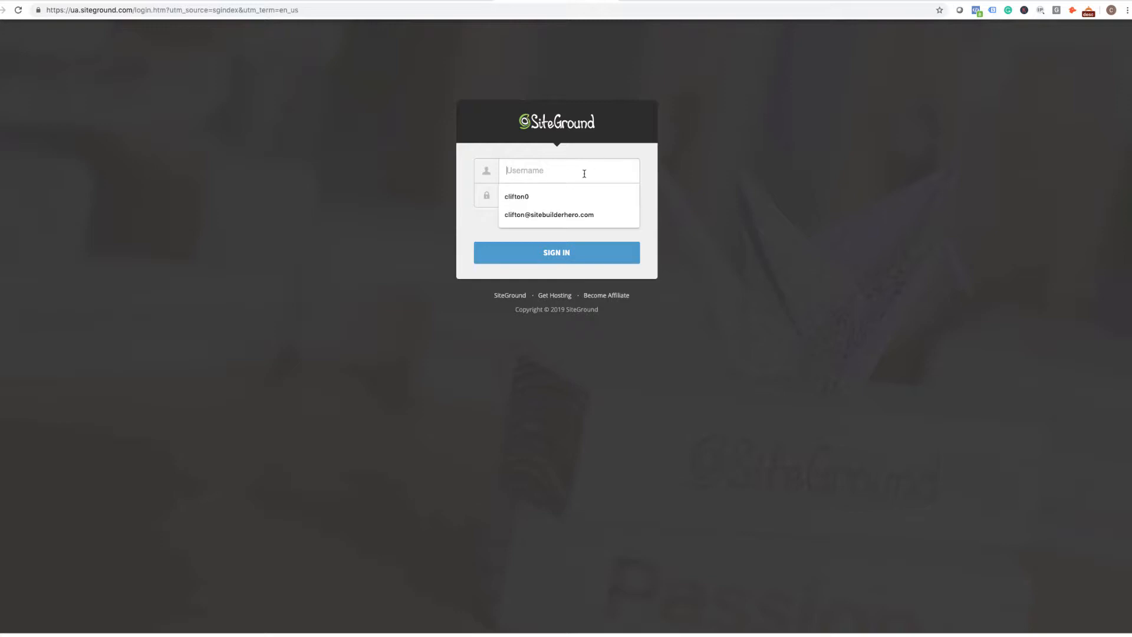
{"action": "left_click", "coordinate": [568, 215]}
{"action": "type", "text": "••••••"}
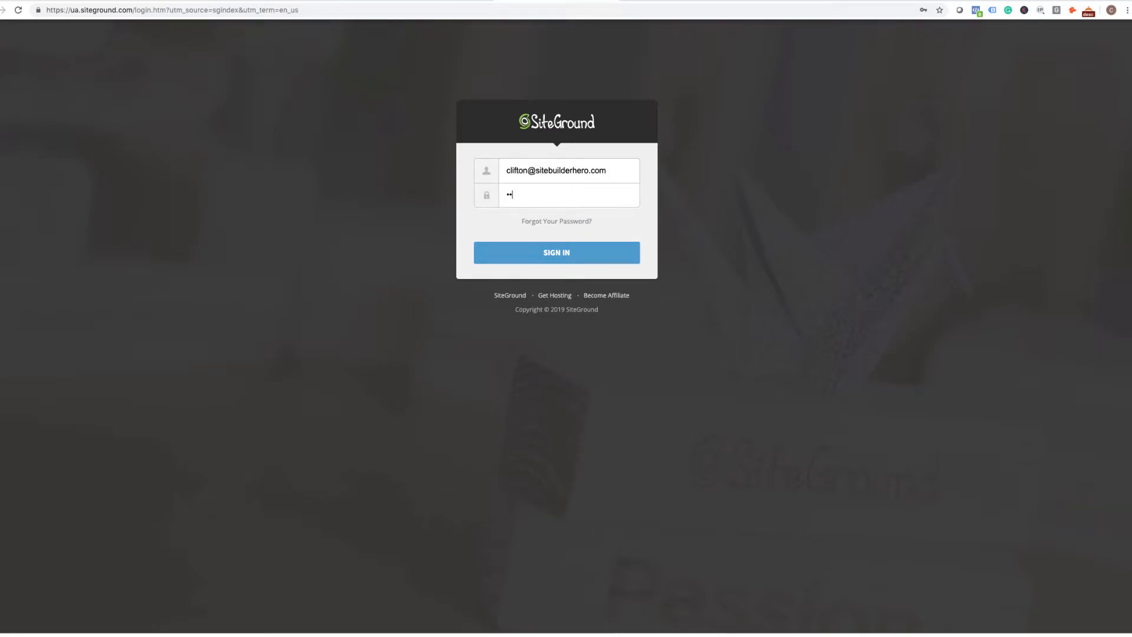
{"action": "type", "text": "•••••••••"}
{"action": "left_click", "coordinate": [607, 255]}
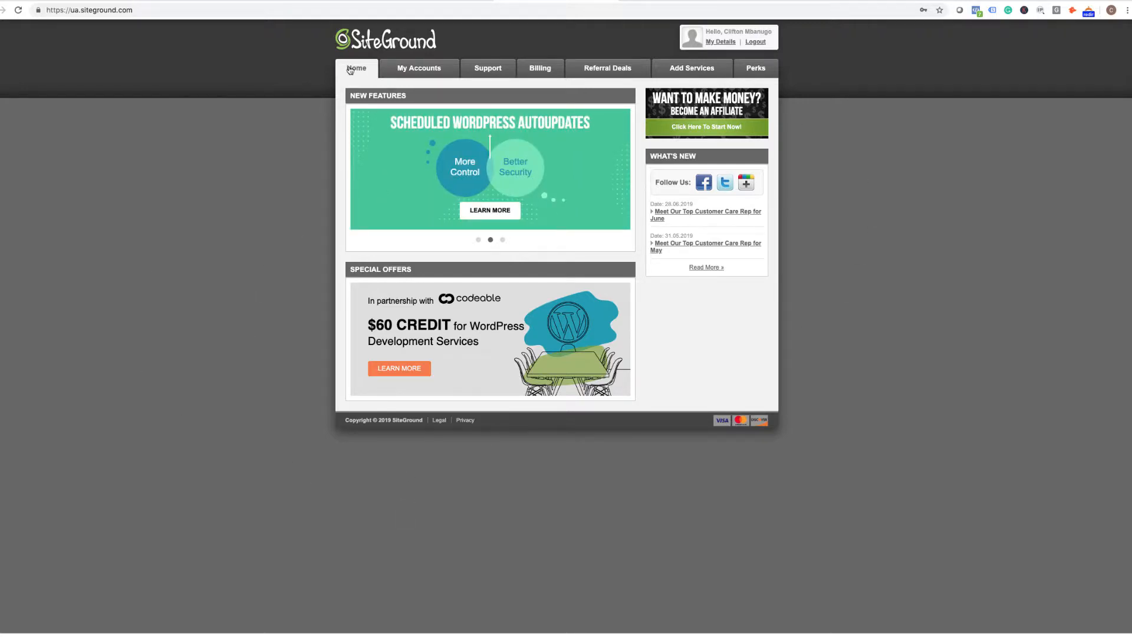
{"action": "left_click", "coordinate": [426, 72]}
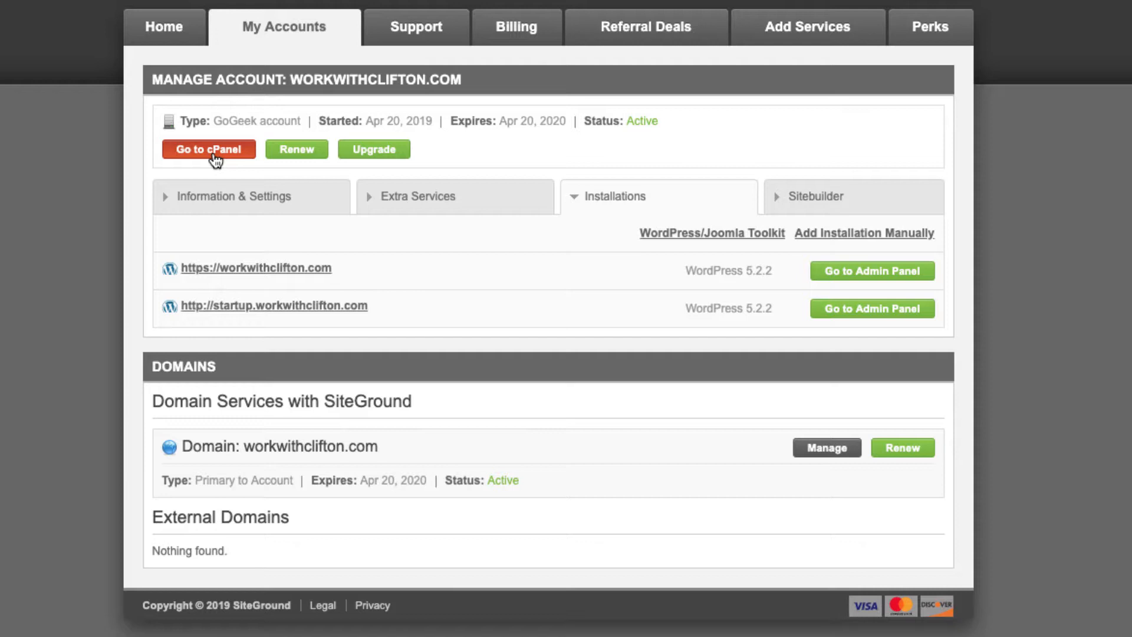
{"action": "left_click", "coordinate": [416, 46]}
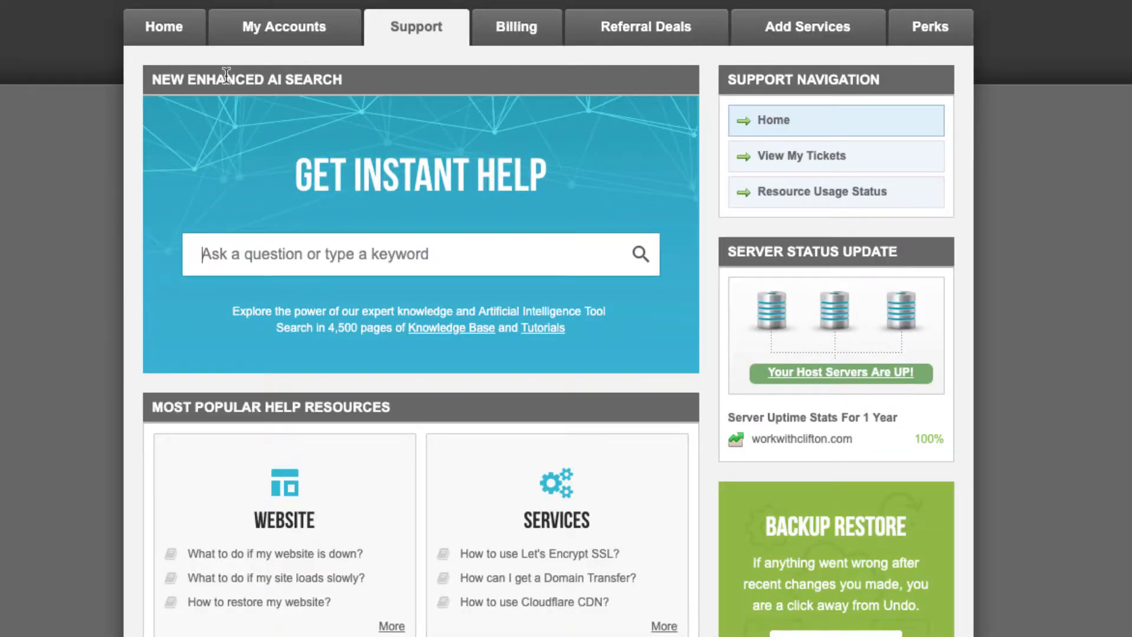
{"action": "left_click", "coordinate": [172, 34]}
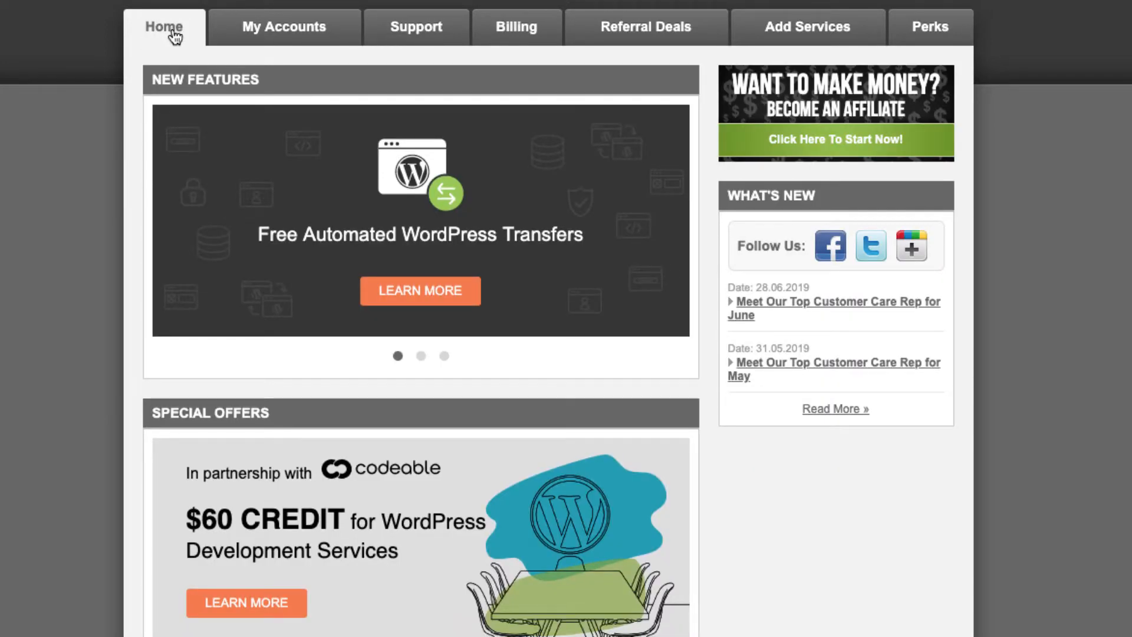
{"action": "left_click", "coordinate": [316, 42]}
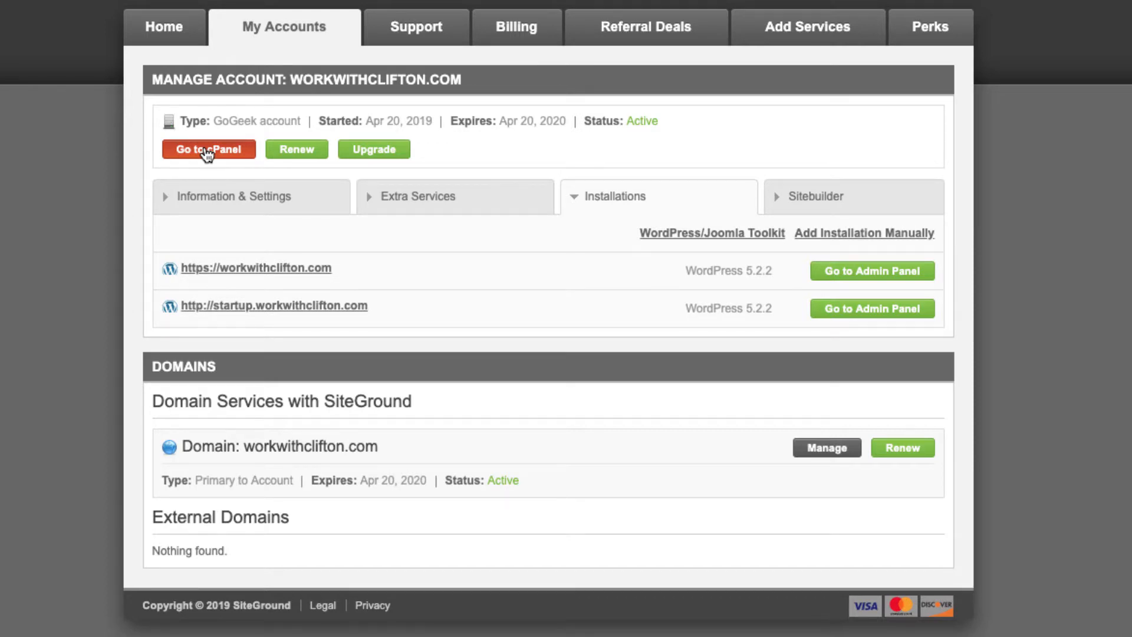
{"action": "left_click", "coordinate": [205, 149]}
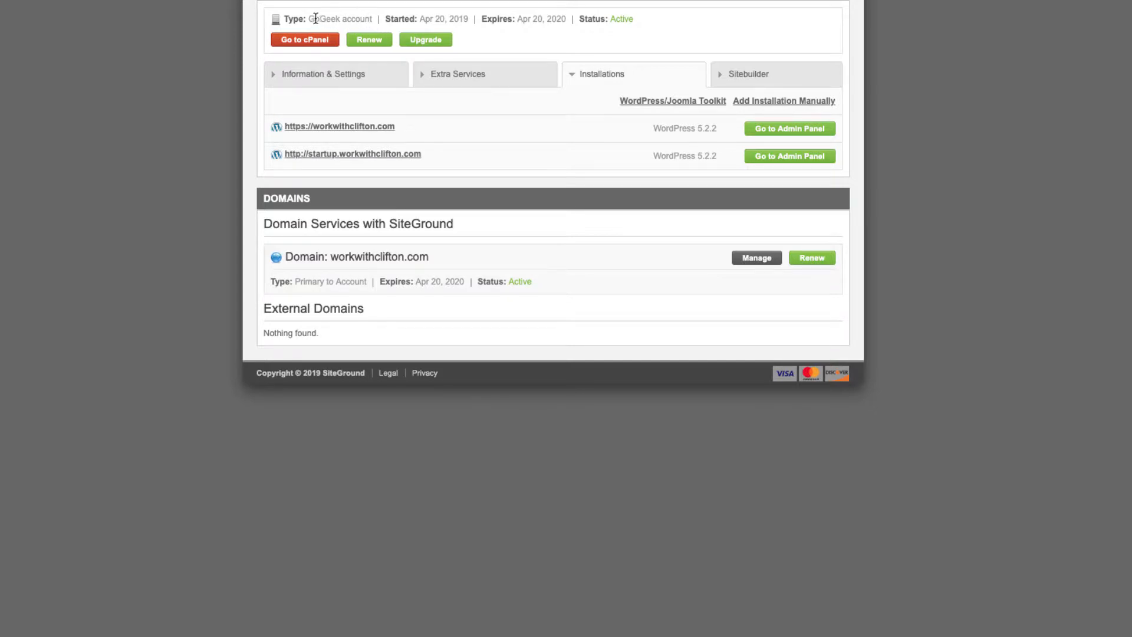
{"action": "left_click_drag", "start_coordinate": [309, 19], "coordinate": [371, 19]}
Open the cPanel for workwithclifton.com and browse its tool groups, including the WordPress Autoinstallers.
{"action": "left_click", "coordinate": [313, 40]}
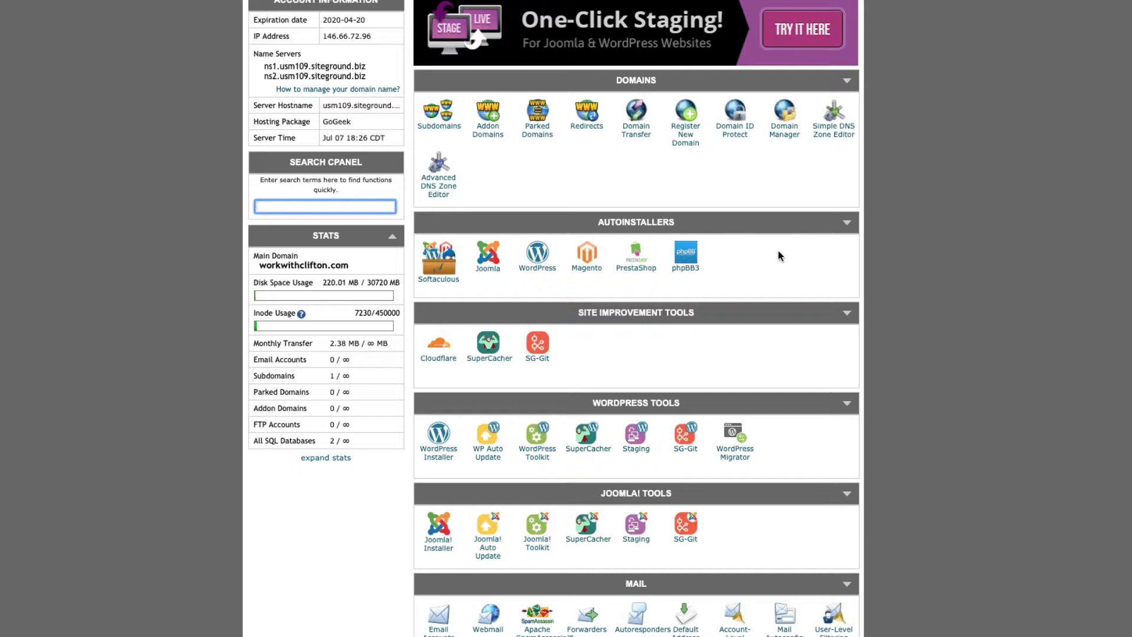
{"action": "scroll", "coordinate": [778, 255], "scroll_direction": "down", "scroll_amount": 1}
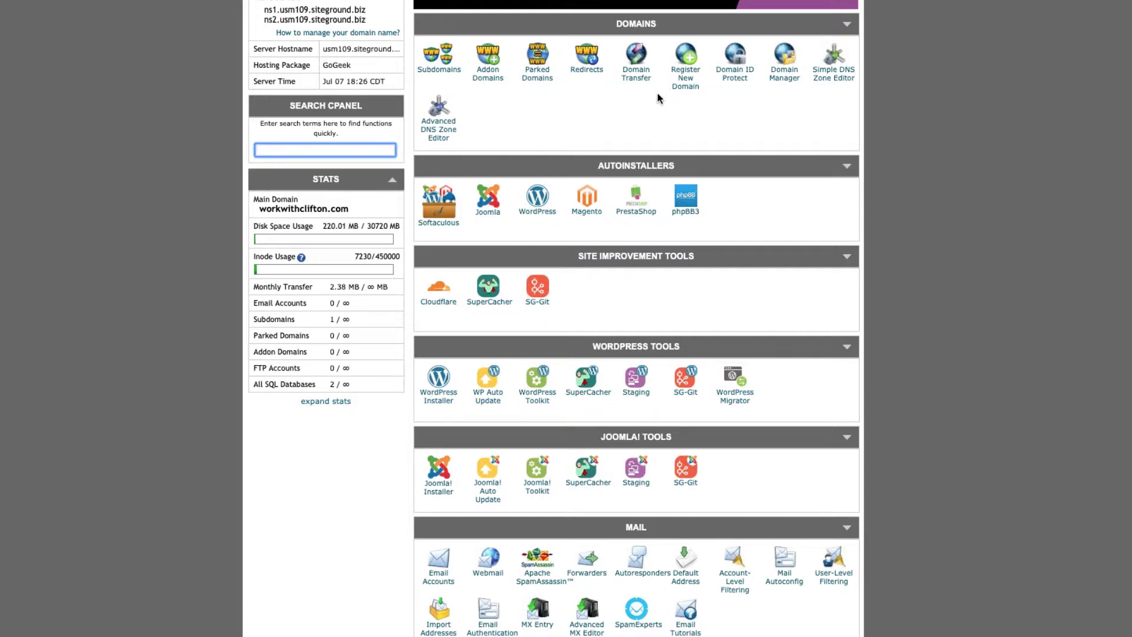
{"action": "scroll", "coordinate": [621, 122], "scroll_direction": "down", "scroll_amount": 1}
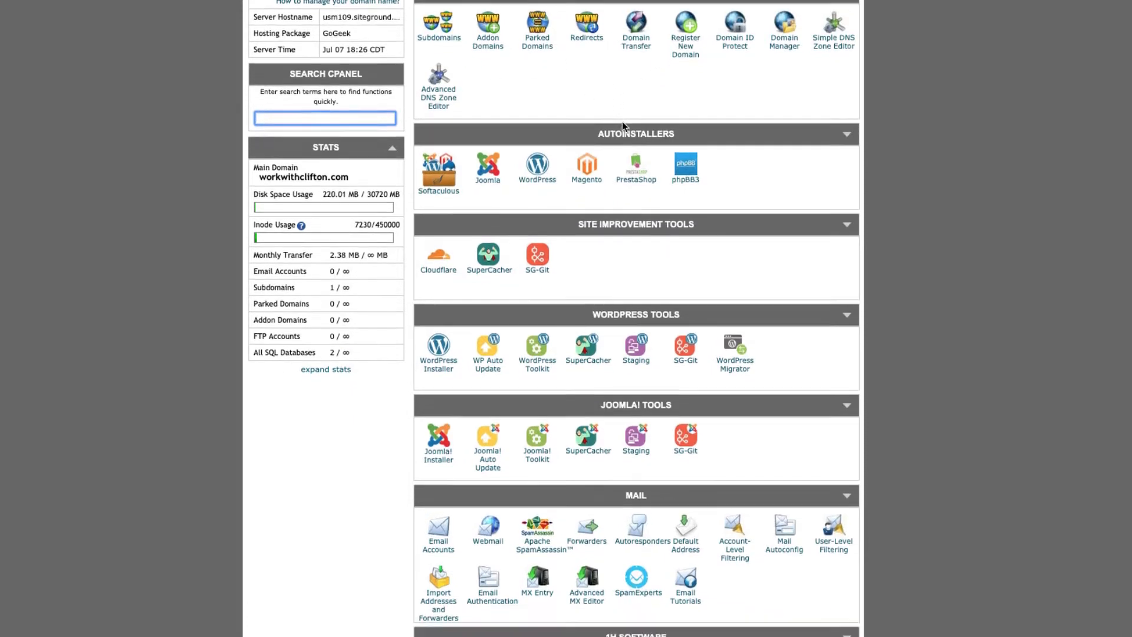
{"action": "scroll", "coordinate": [621, 121], "scroll_direction": "down", "scroll_amount": 2}
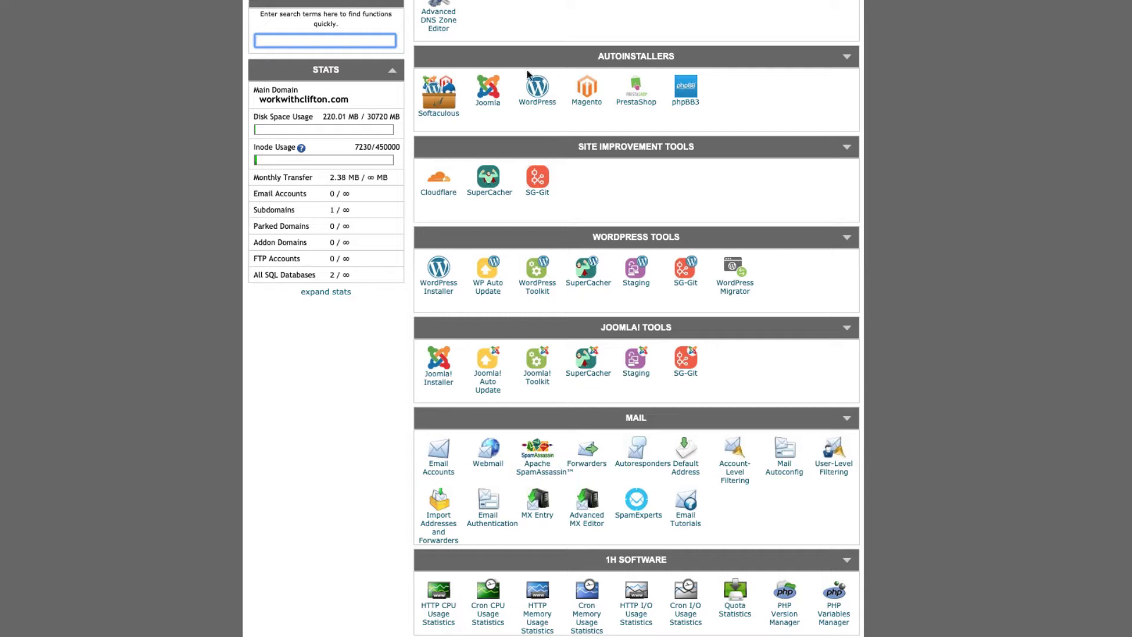
{"action": "scroll", "coordinate": [610, 94], "scroll_direction": "down", "scroll_amount": 2}
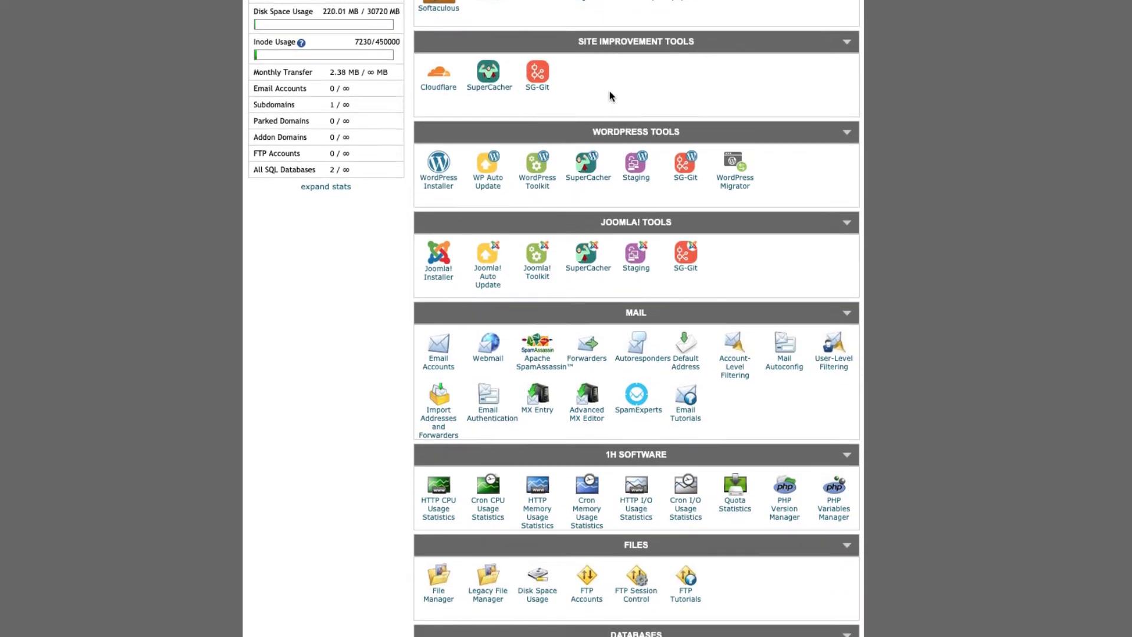
{"action": "scroll", "coordinate": [610, 94], "scroll_direction": "down", "scroll_amount": 1}
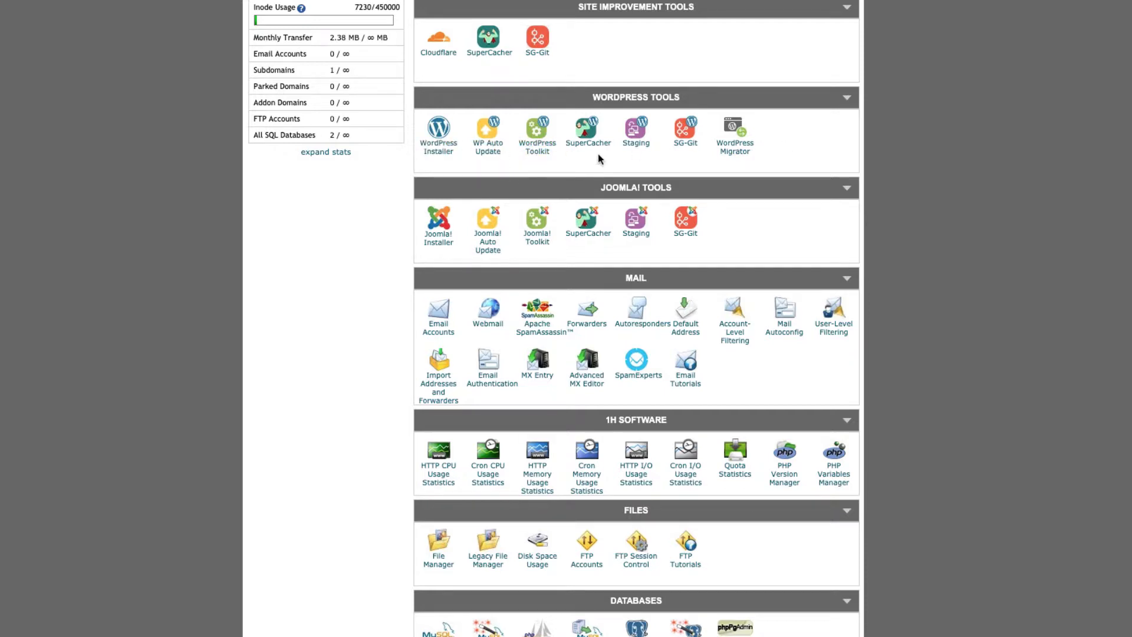
{"action": "scroll", "coordinate": [690, 163], "scroll_direction": "down", "scroll_amount": 3}
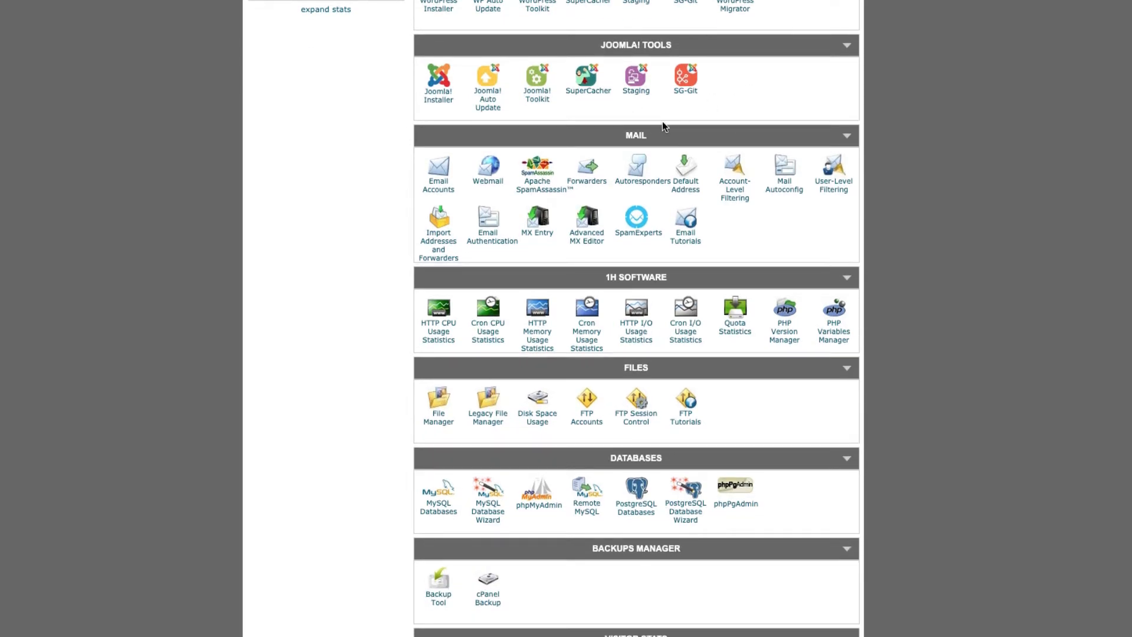
{"action": "scroll", "coordinate": [662, 122], "scroll_direction": "down", "scroll_amount": 2}
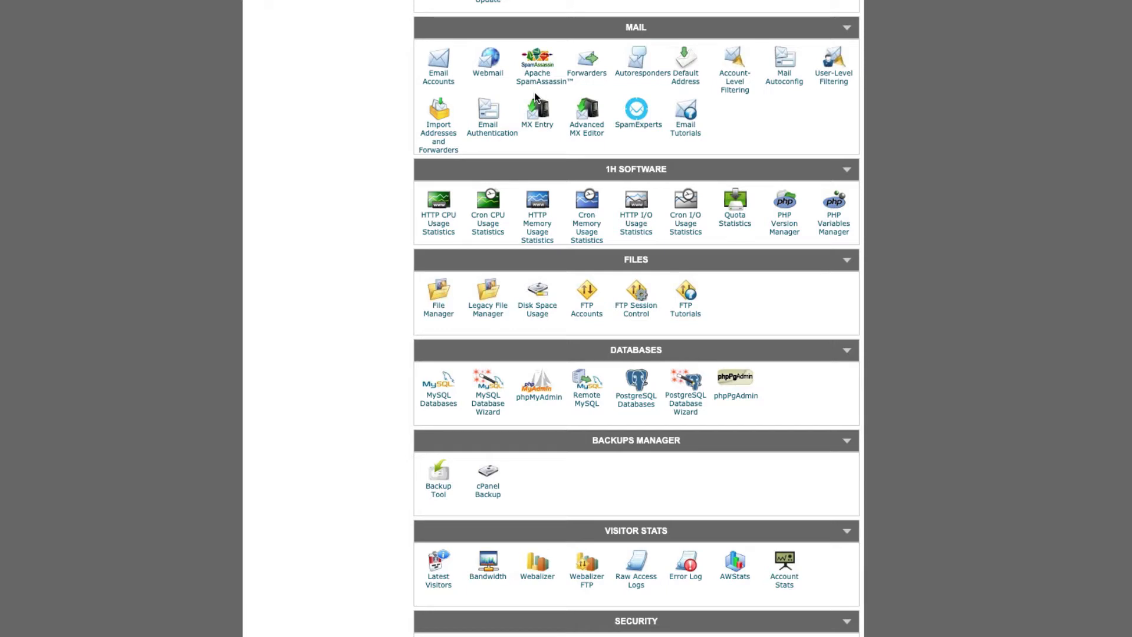
{"action": "scroll", "coordinate": [721, 111], "scroll_direction": "down", "scroll_amount": 2}
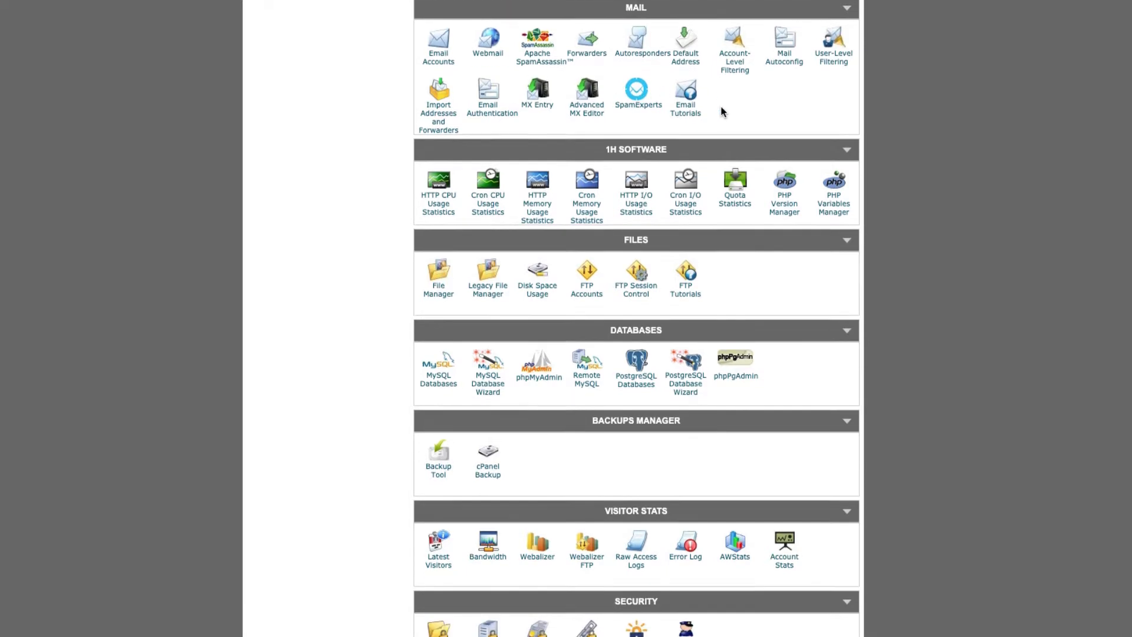
{"action": "scroll", "coordinate": [723, 111], "scroll_direction": "down", "scroll_amount": 1}
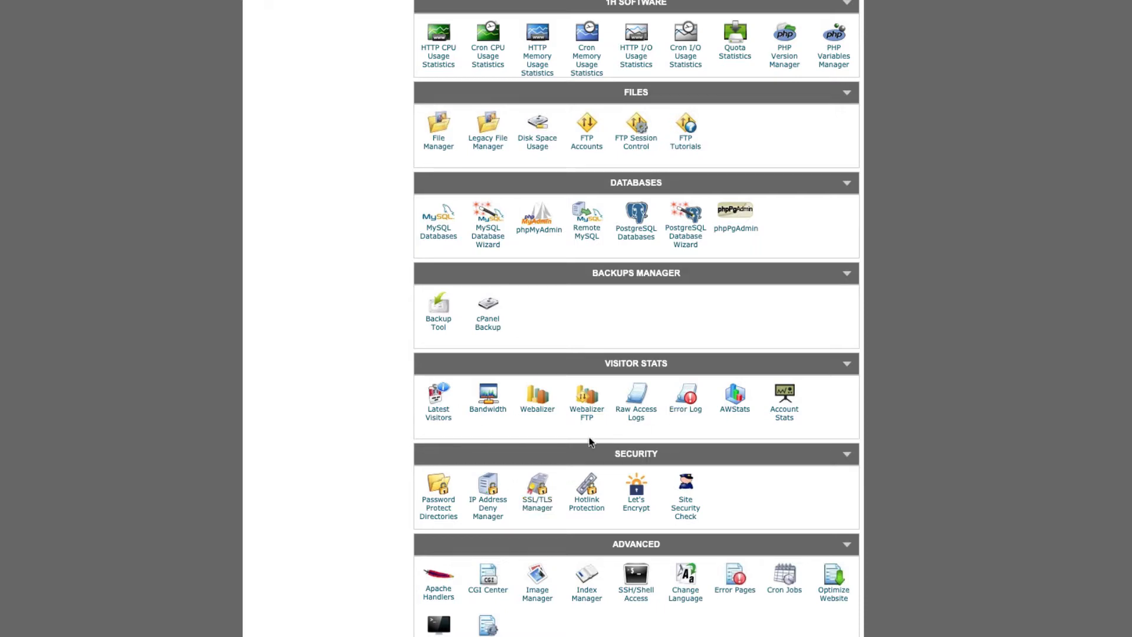
{"action": "scroll", "coordinate": [599, 414], "scroll_direction": "up", "scroll_amount": 15}
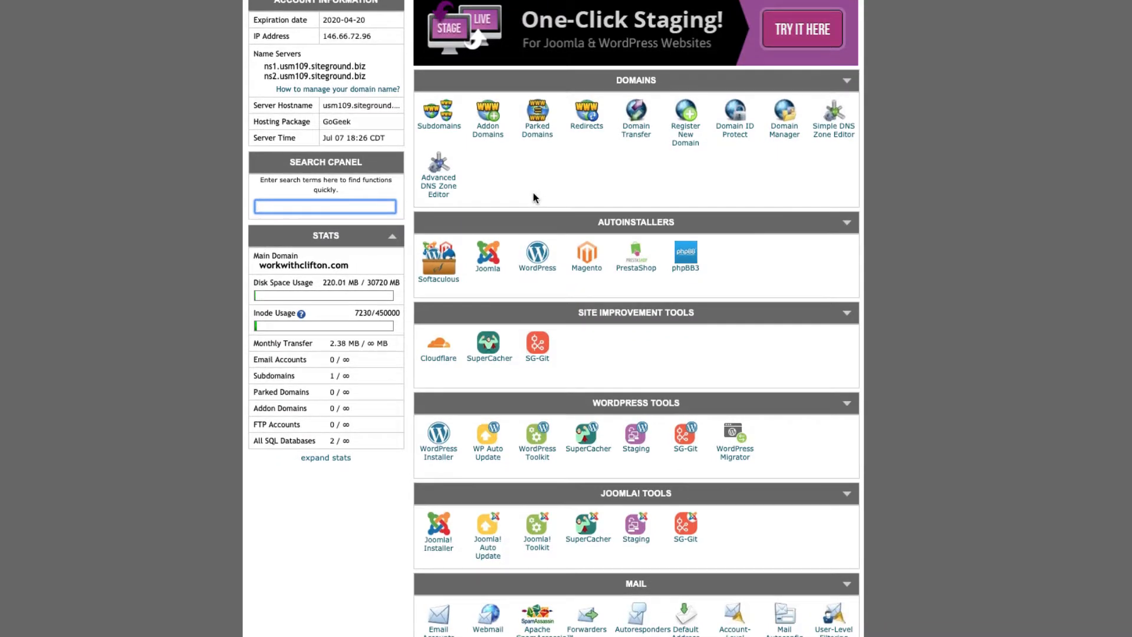
{"action": "scroll", "coordinate": [531, 193], "scroll_direction": "up", "scroll_amount": 3}
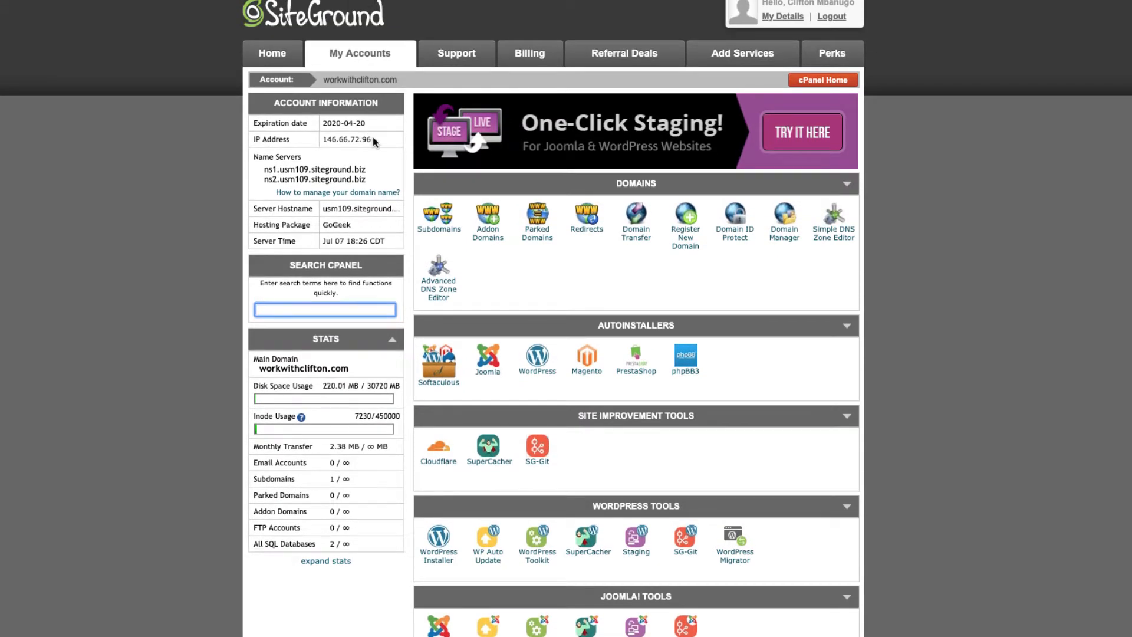
{"action": "mouse_move", "coordinate": [377, 140]}
{"action": "left_mouse_down"}
{"action": "mouse_move", "coordinate": [320, 139]}
{"action": "mouse_move", "coordinate": [384, 147]}
{"action": "left_mouse_up"}
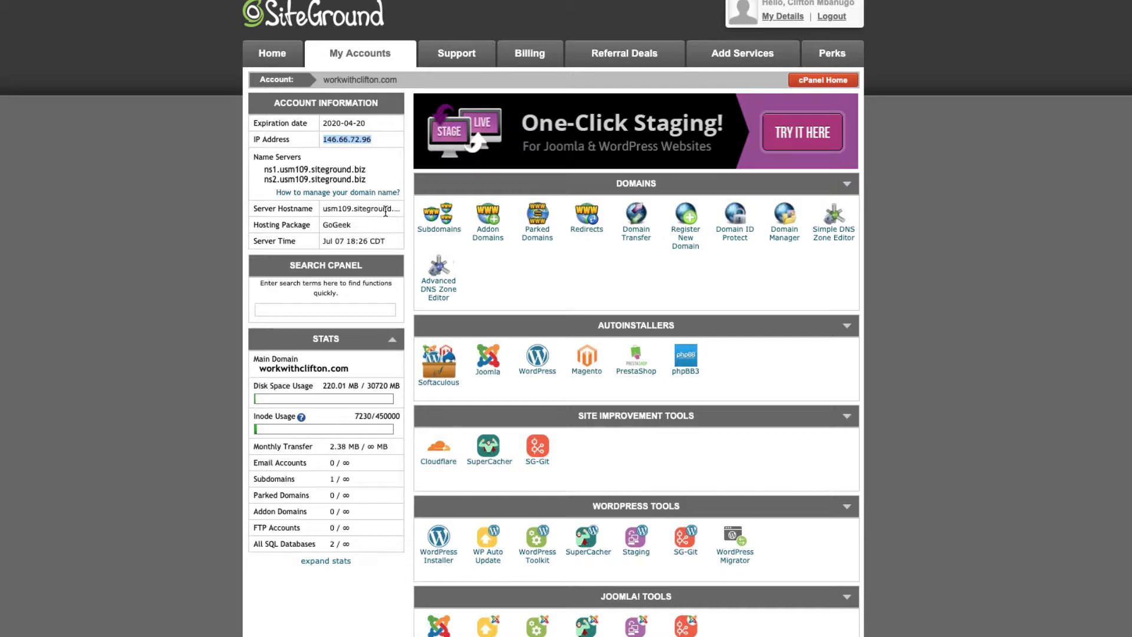
{"action": "left_click", "coordinate": [266, 171]}
{"action": "left_click_drag", "start_coordinate": [265, 171], "coordinate": [372, 180]}
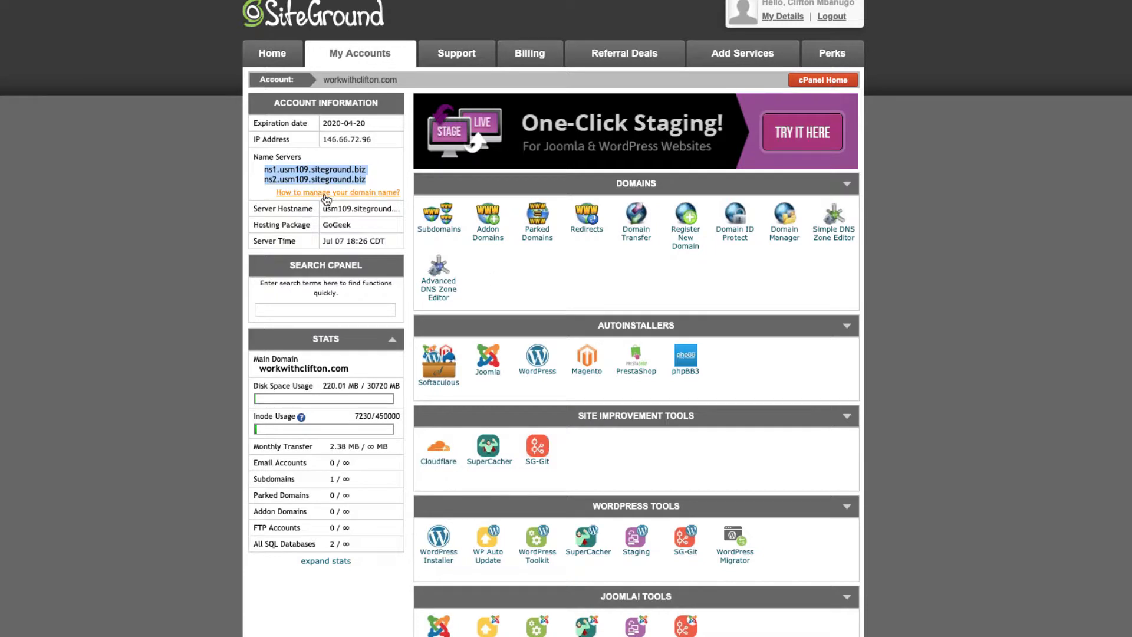
{"action": "left_click", "coordinate": [481, 257]}
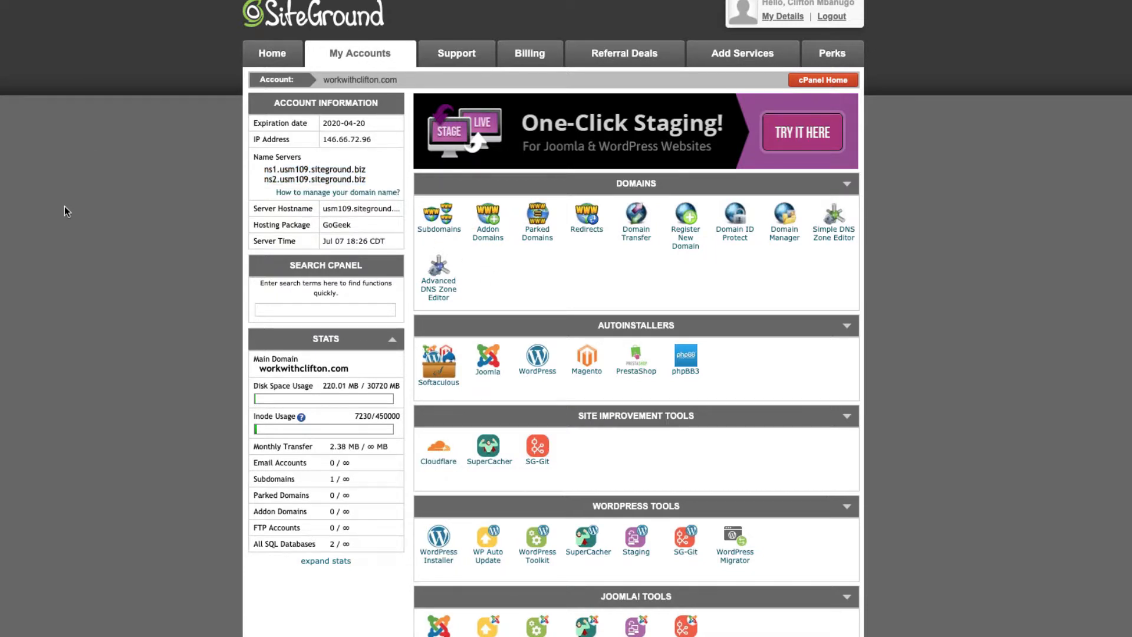
{"action": "left_click_drag", "start_coordinate": [322, 140], "coordinate": [261, 181]}
{"action": "left_click_drag", "start_coordinate": [374, 139], "coordinate": [323, 139]}
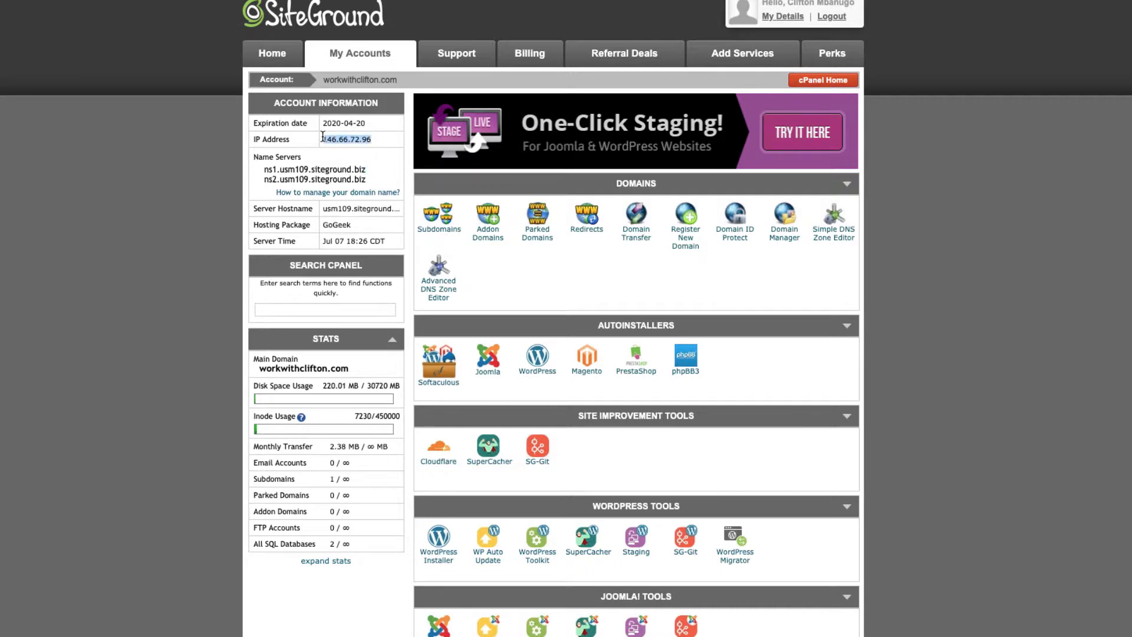
{"action": "left_click", "coordinate": [383, 141]}
{"action": "left_click_drag", "start_coordinate": [362, 139], "coordinate": [325, 139]}
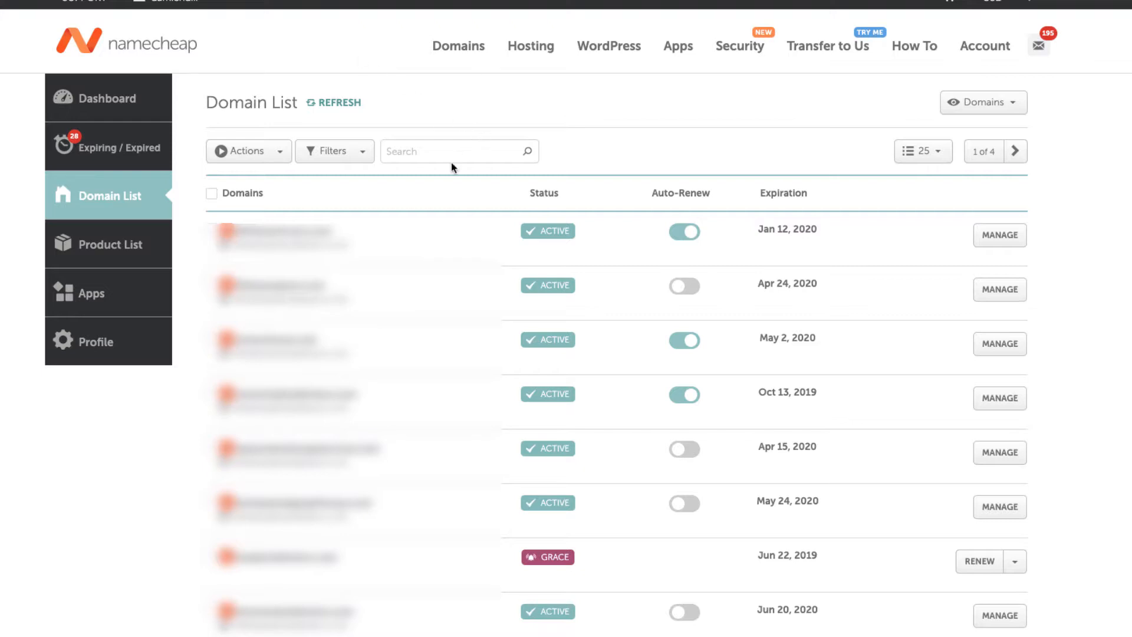
Search the Domain List for cliftontutorials and open the cliftontutorials.com management page.
{"action": "left_click", "coordinate": [425, 151]}
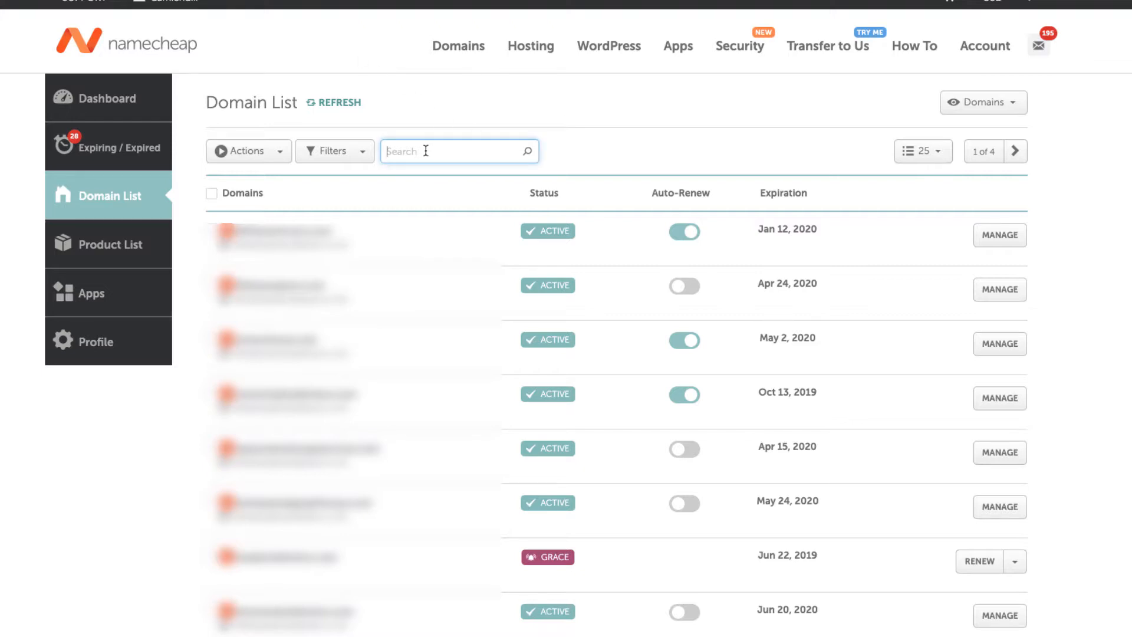
{"action": "type", "text": "cliftontutorials"}
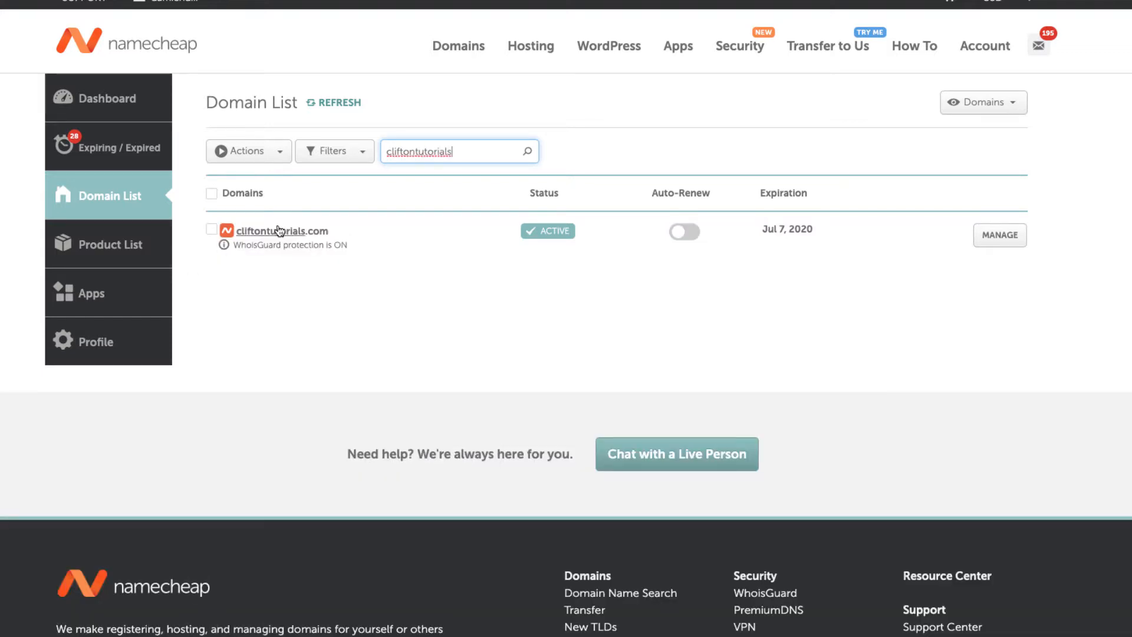
{"action": "left_click", "coordinate": [994, 242]}
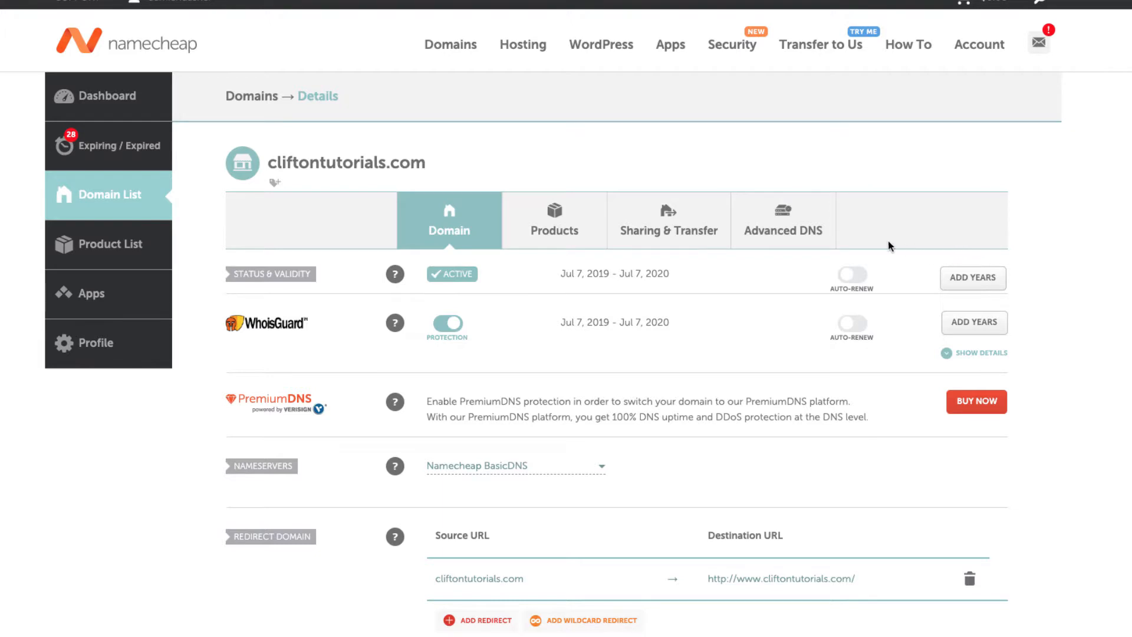
Show cliftontutorials.com's Advanced DNS host records, containing a CNAME and a URL Redirect record.
{"action": "left_click", "coordinate": [773, 246]}
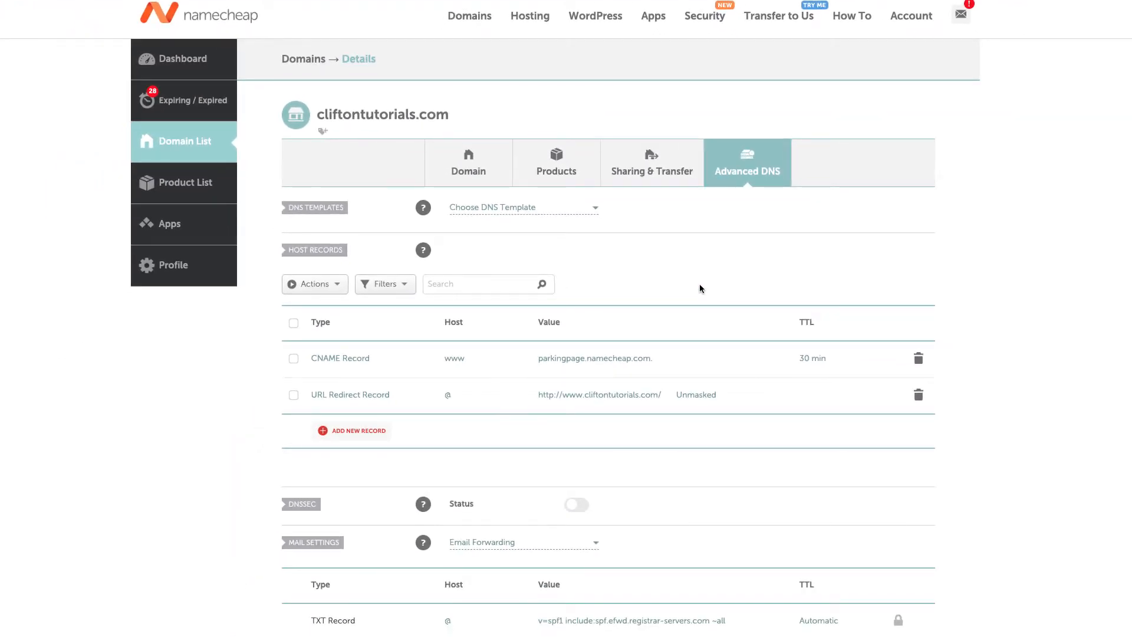
{"action": "scroll", "coordinate": [702, 277], "scroll_direction": "down", "scroll_amount": 1}
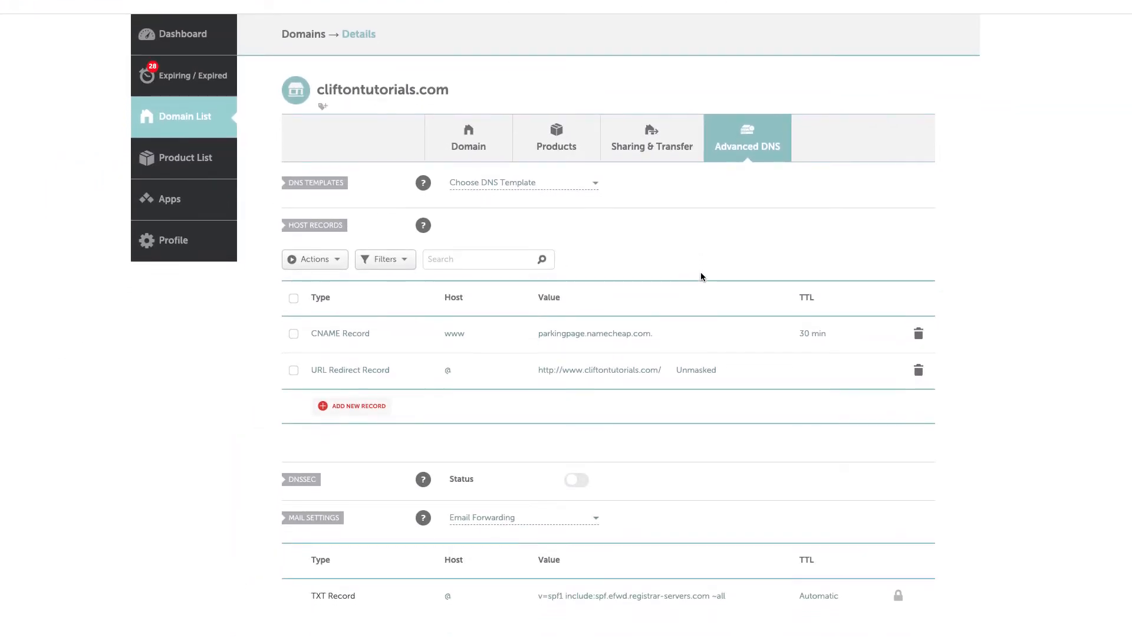
{"action": "scroll", "coordinate": [702, 277], "scroll_direction": "up", "scroll_amount": 1}
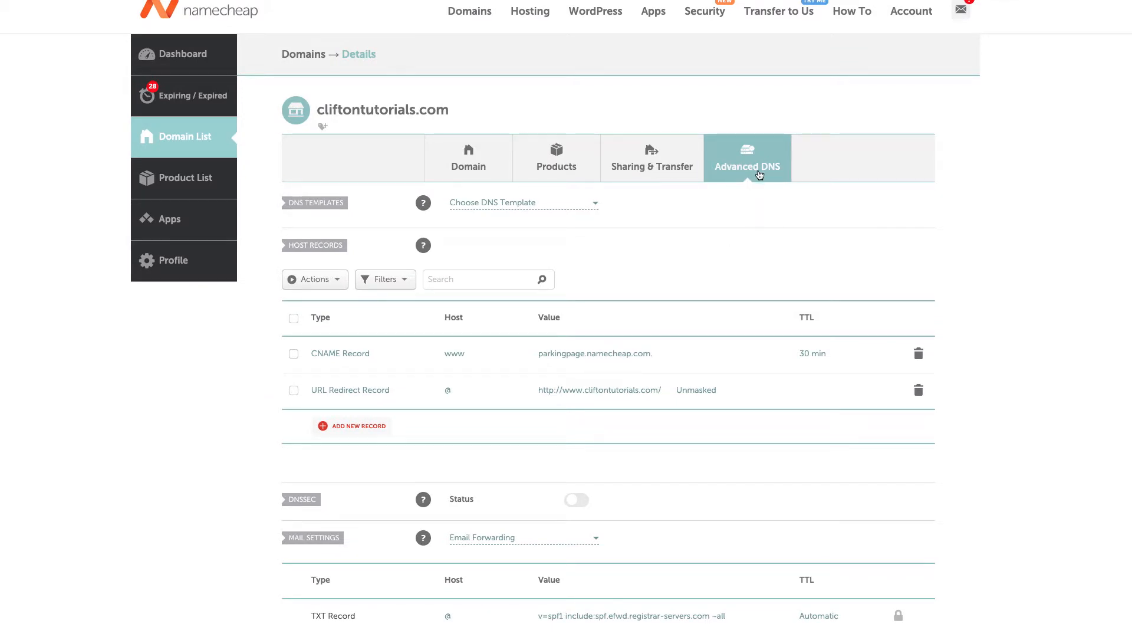
{"action": "scroll", "coordinate": [600, 232], "scroll_direction": "down", "scroll_amount": 2}
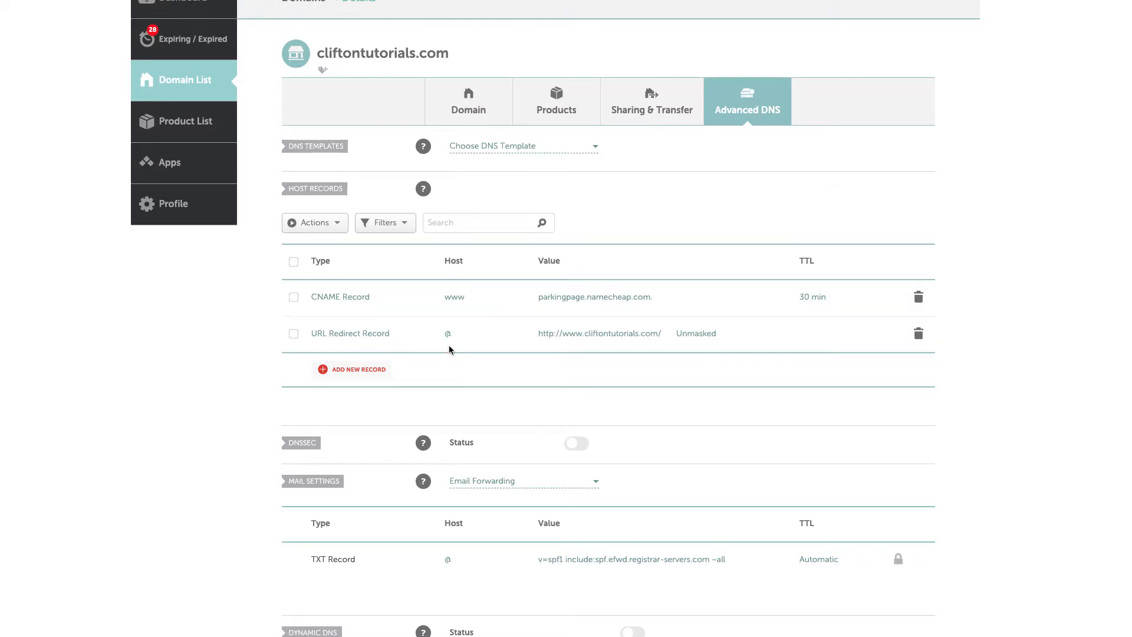
Add and save a host @ A Record with value 146.66.72.96 and TTL 30 min.
{"action": "left_click", "coordinate": [371, 376]}
{"action": "scroll", "coordinate": [371, 376], "scroll_direction": "down", "scroll_amount": 3}
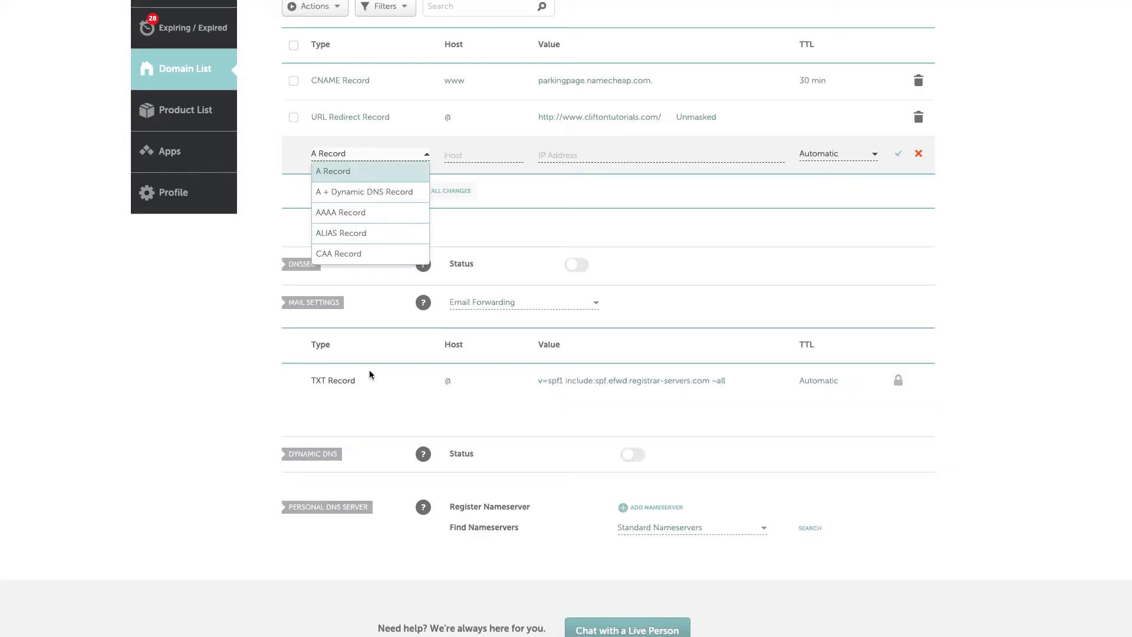
{"action": "left_click", "coordinate": [348, 170]}
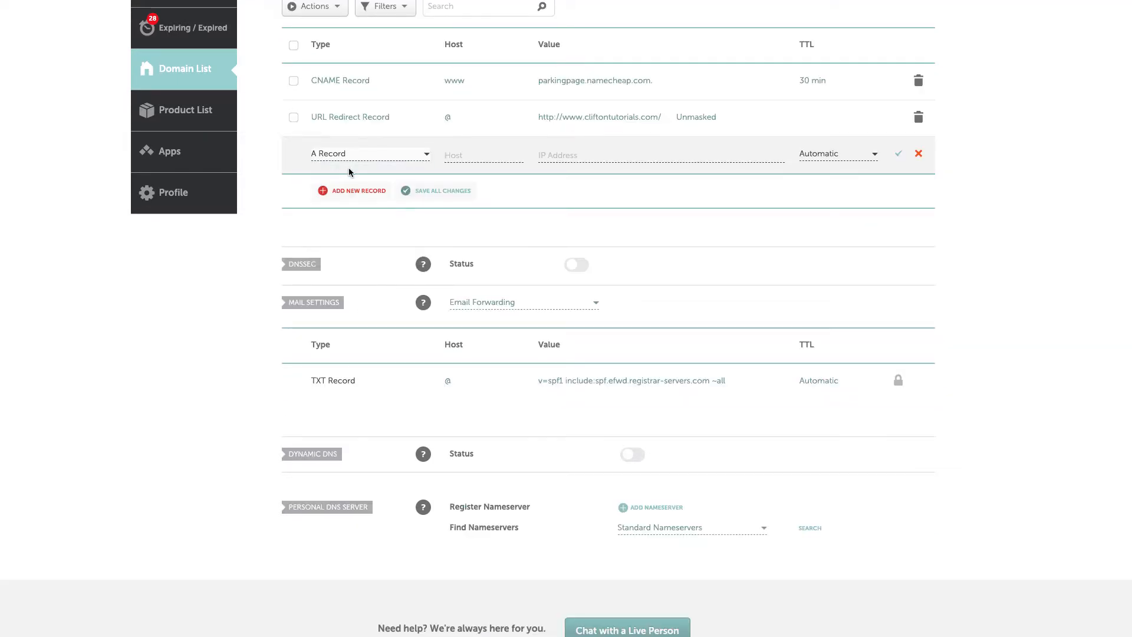
{"action": "left_click", "coordinate": [468, 155]}
{"action": "left_click", "coordinate": [462, 177]}
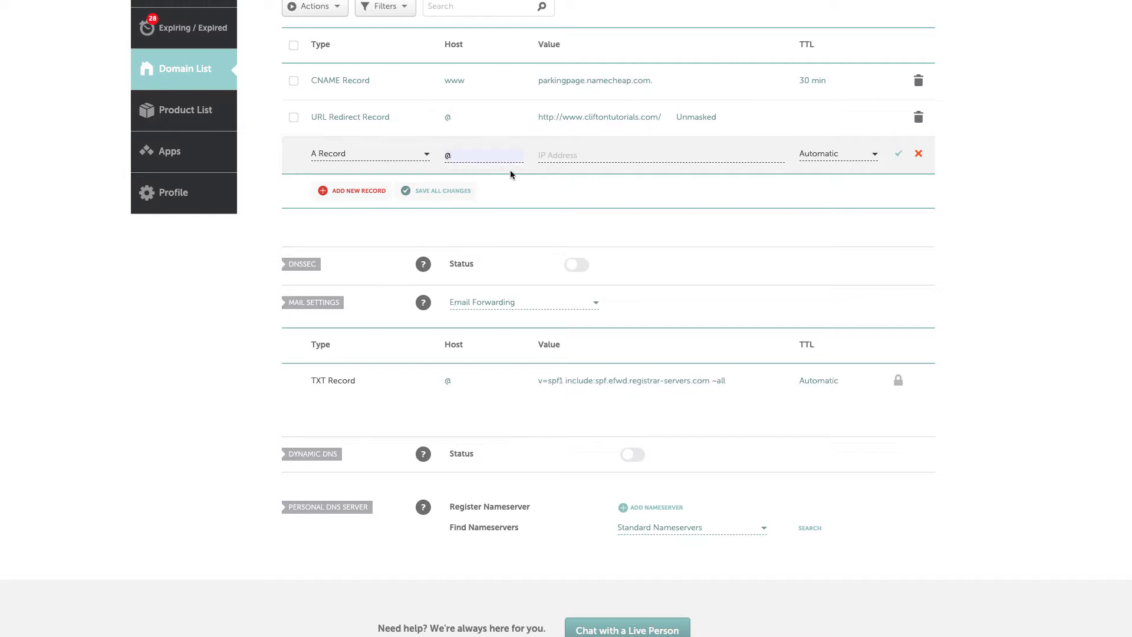
{"action": "left_click", "coordinate": [568, 155]}
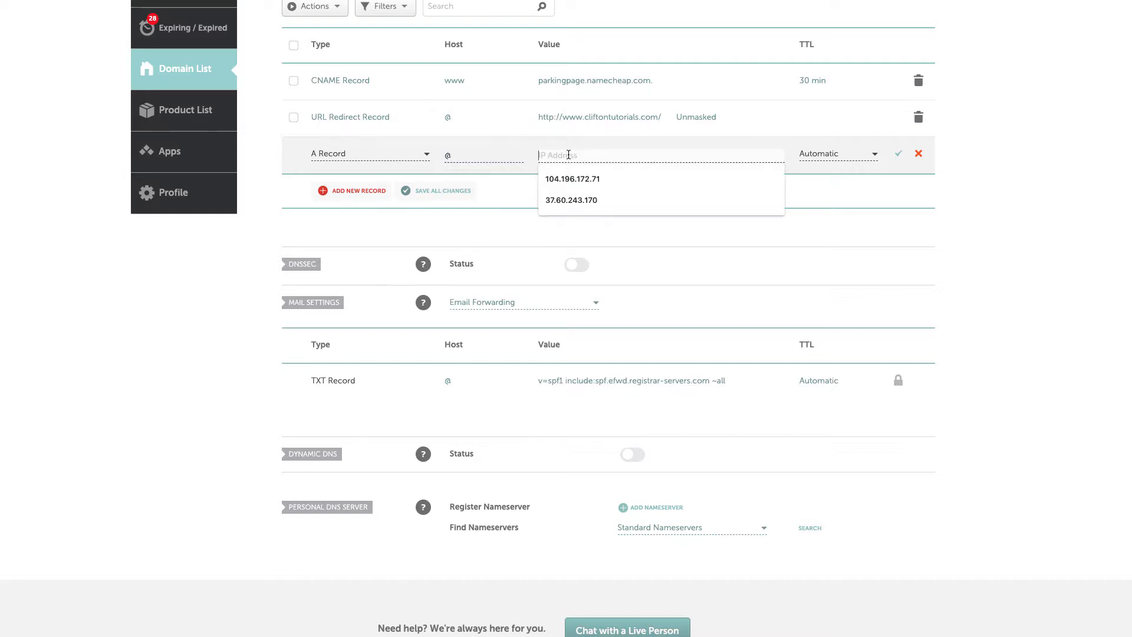
{"action": "type", "text": "146.66.12.96"}
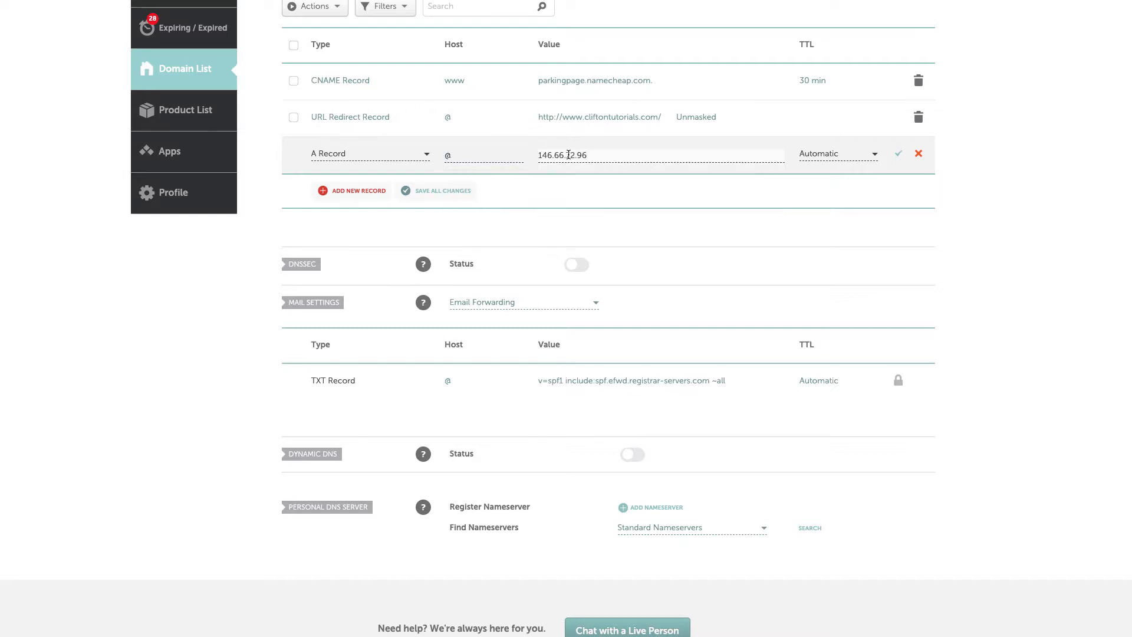
{"action": "left_click", "coordinate": [875, 154]}
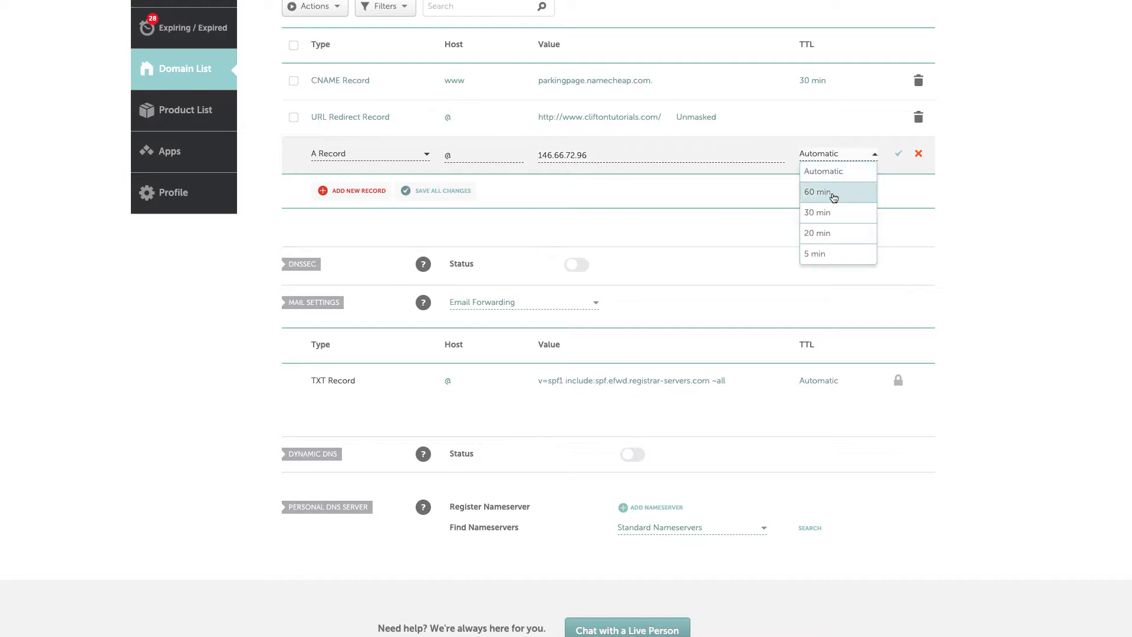
{"action": "left_click", "coordinate": [828, 213]}
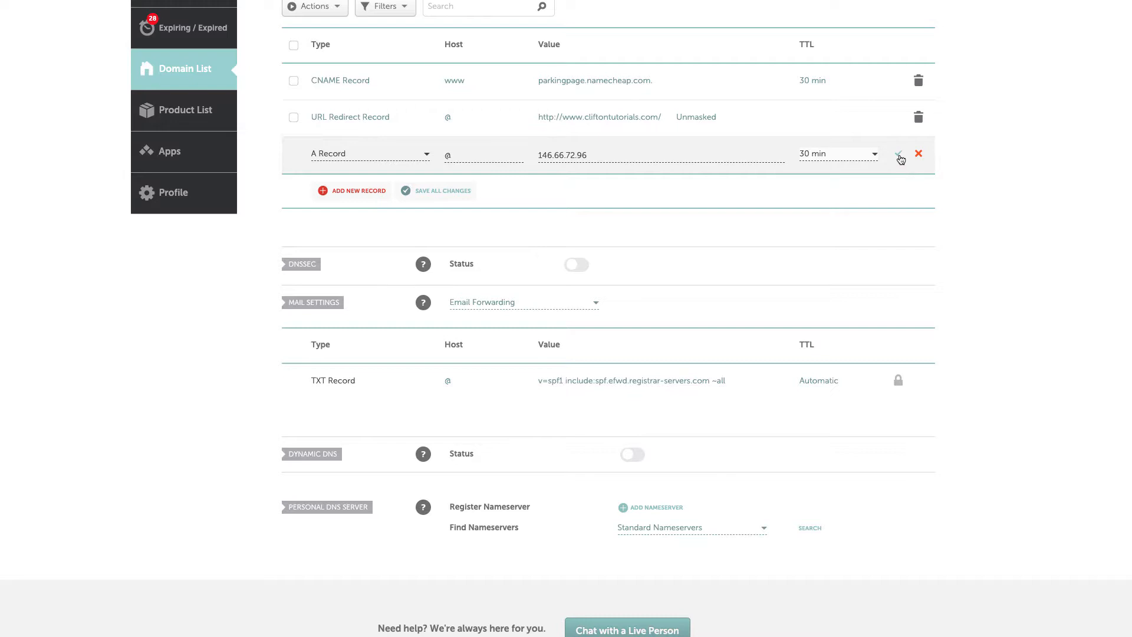
{"action": "left_click", "coordinate": [899, 156]}
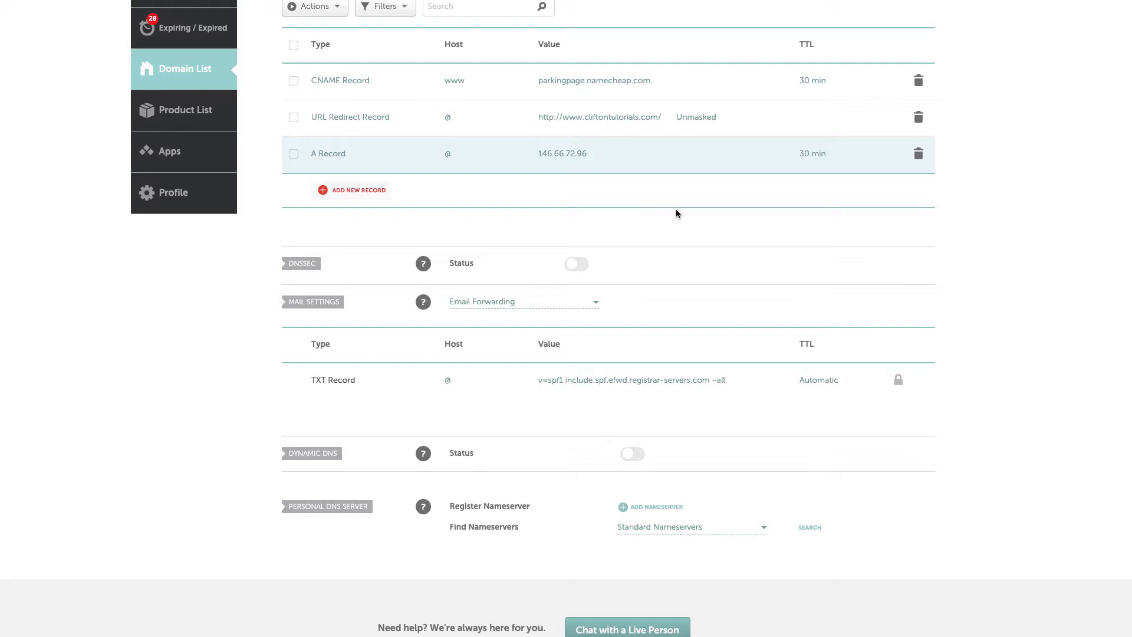
{"action": "scroll", "coordinate": [676, 213], "scroll_direction": "up", "scroll_amount": 3}
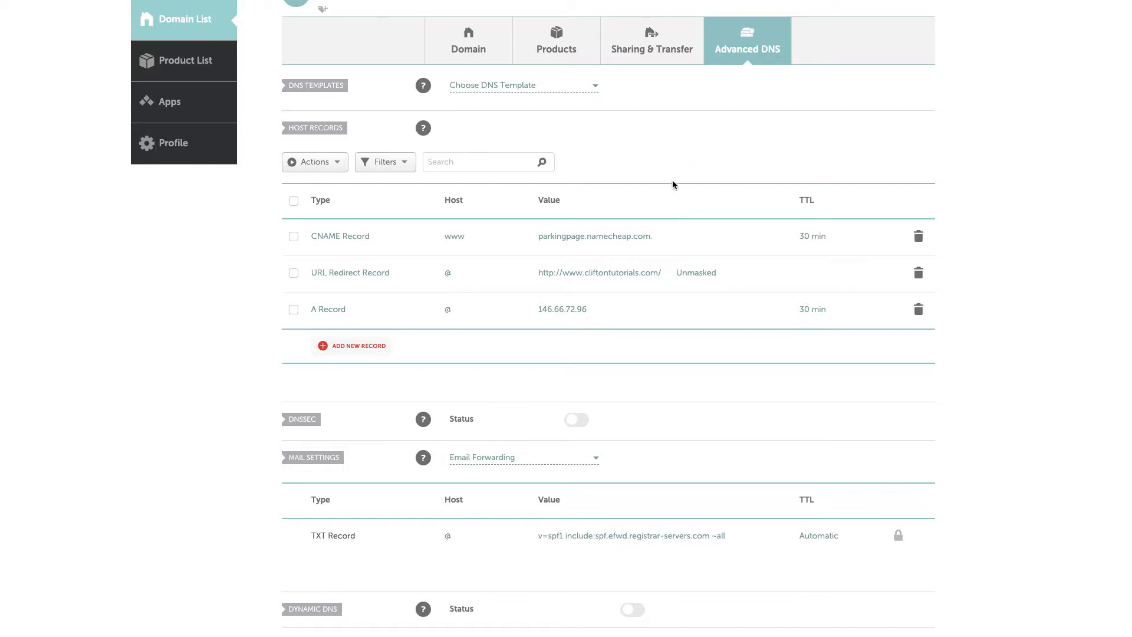
{"action": "scroll", "coordinate": [691, 188], "scroll_direction": "up", "scroll_amount": 1}
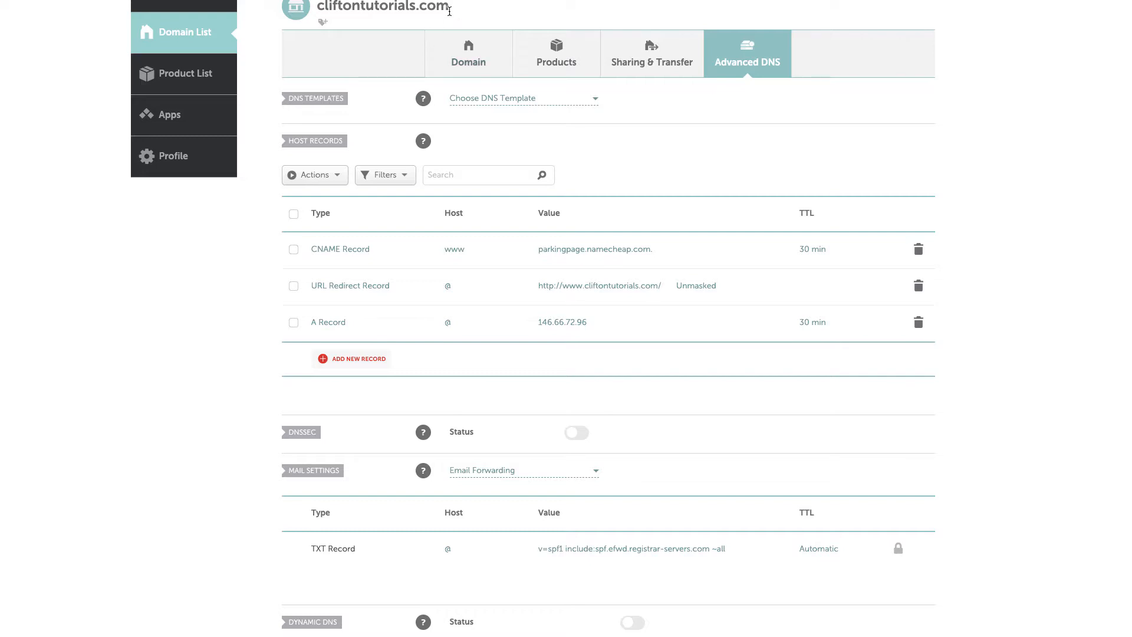
Load cliftontutorials.com in a new tab, confirming SiteGround's 'Website currently not available' page, then return to cPanel.
{"action": "left_click_drag", "start_coordinate": [460, 12], "coordinate": [319, 10]}
{"action": "key", "text": "super+c"}
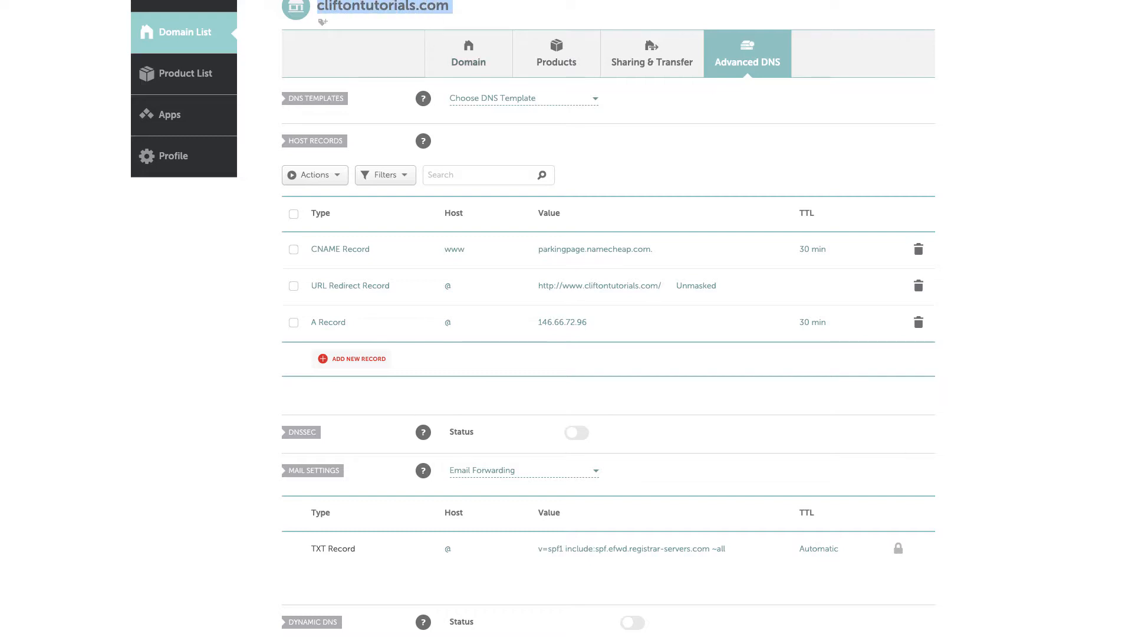
{"action": "key", "text": "super+t"}
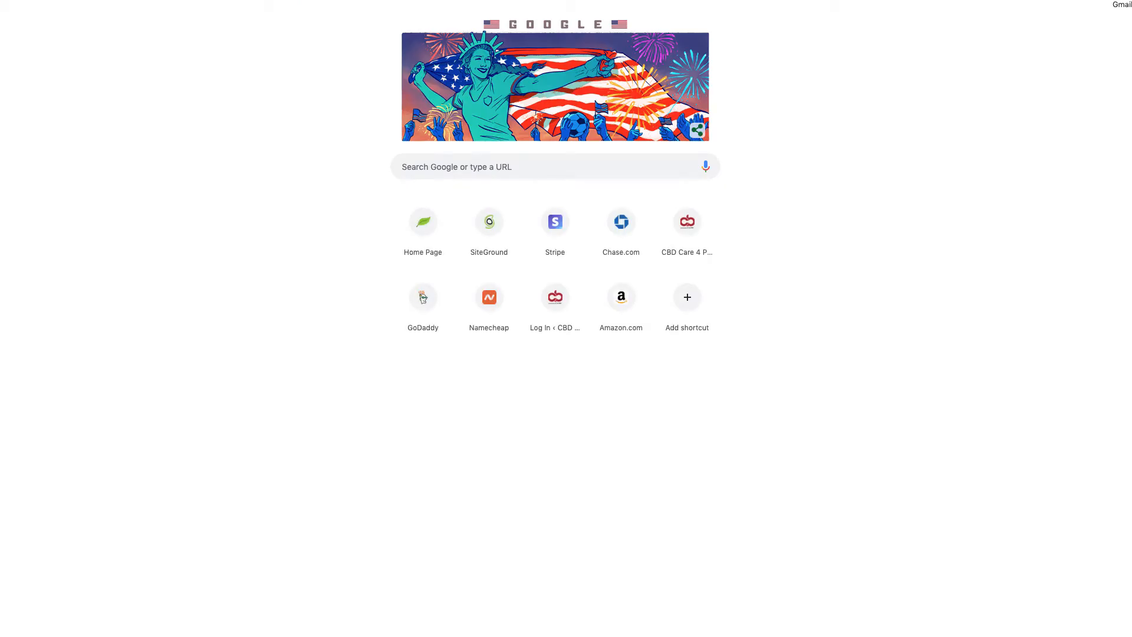
{"action": "key", "text": "super+v"}
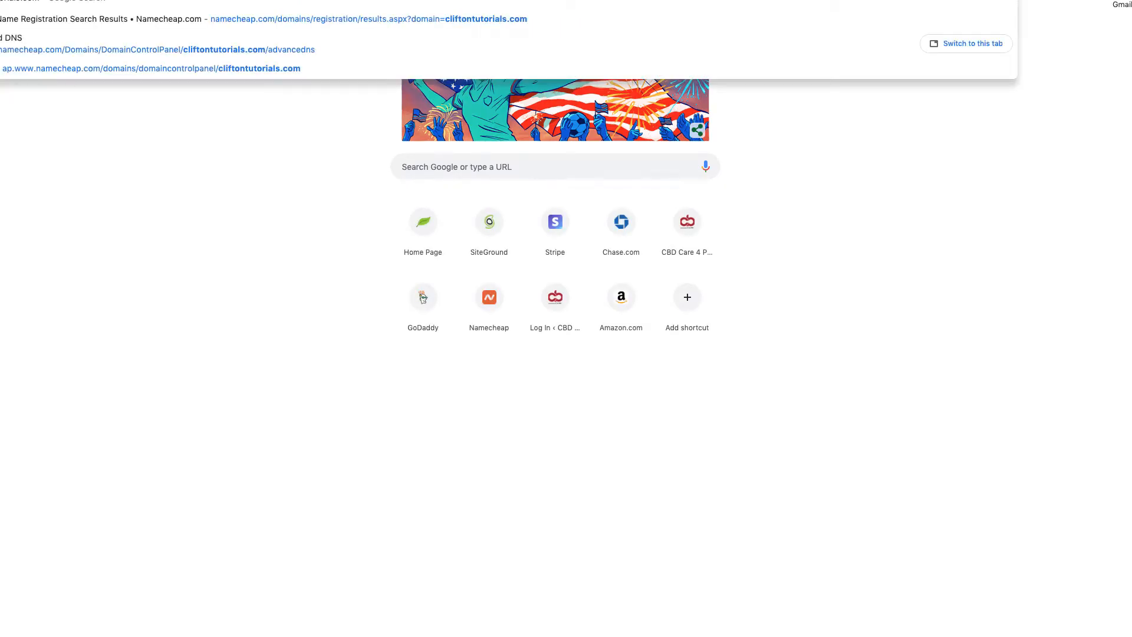
{"action": "key", "text": "Return"}
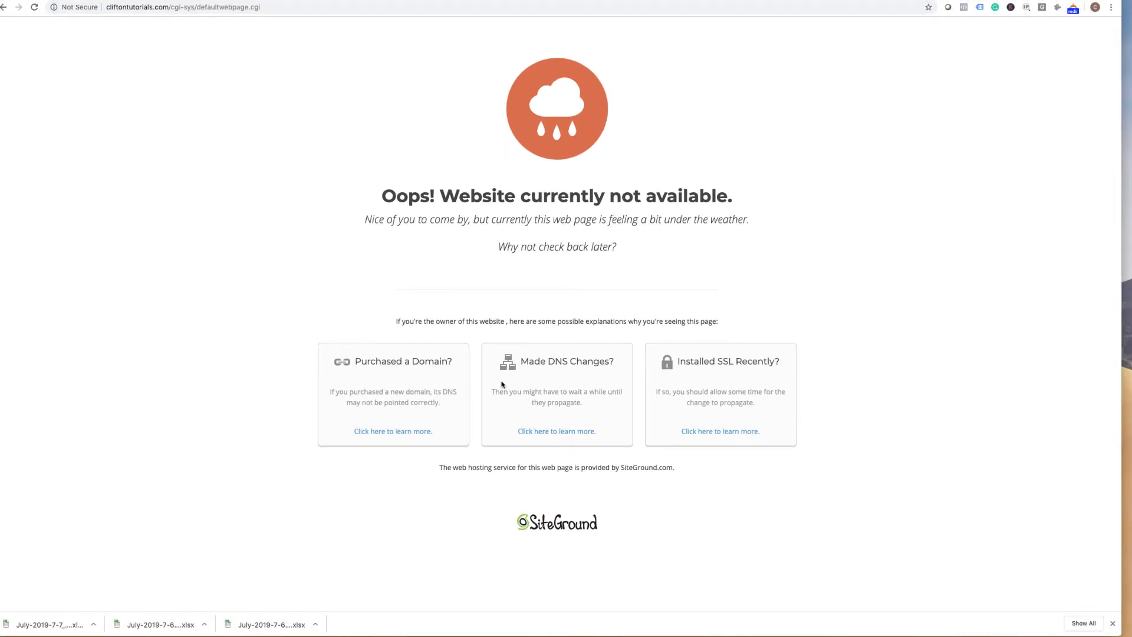
{"action": "left_click_drag", "start_coordinate": [516, 525], "coordinate": [605, 526]}
{"action": "left_click", "coordinate": [614, 526]}
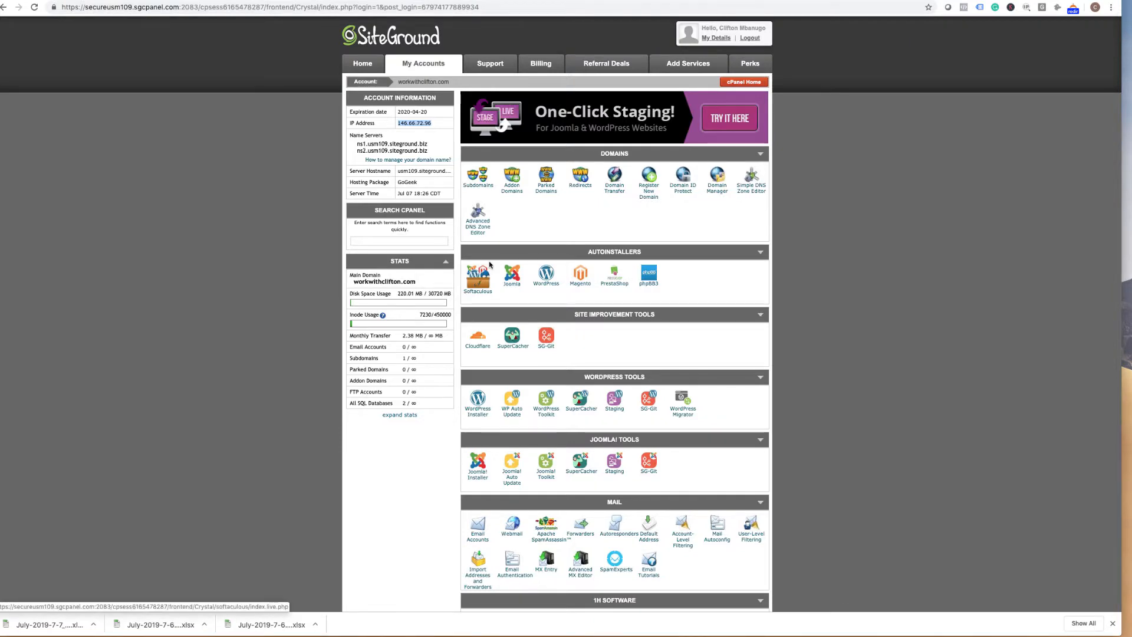
In Addon Domains, enter cliftontutorials.com as the new domain with auto-filled subdomain and document root.
{"action": "scroll", "coordinate": [489, 265], "scroll_direction": "down", "scroll_amount": 1}
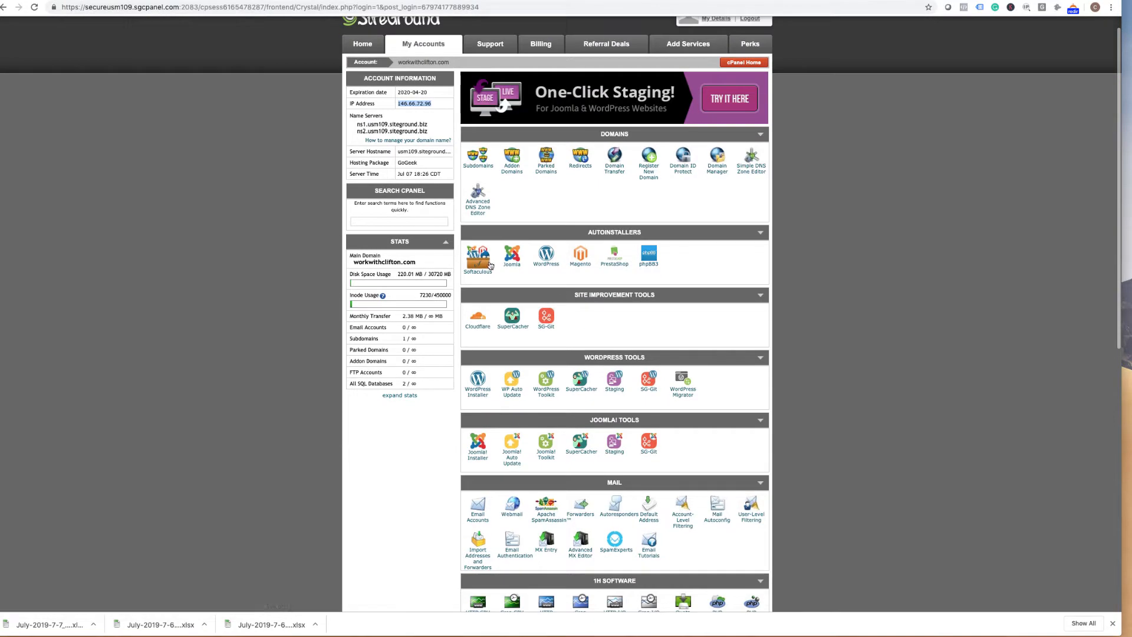
{"action": "left_click", "coordinate": [514, 194]}
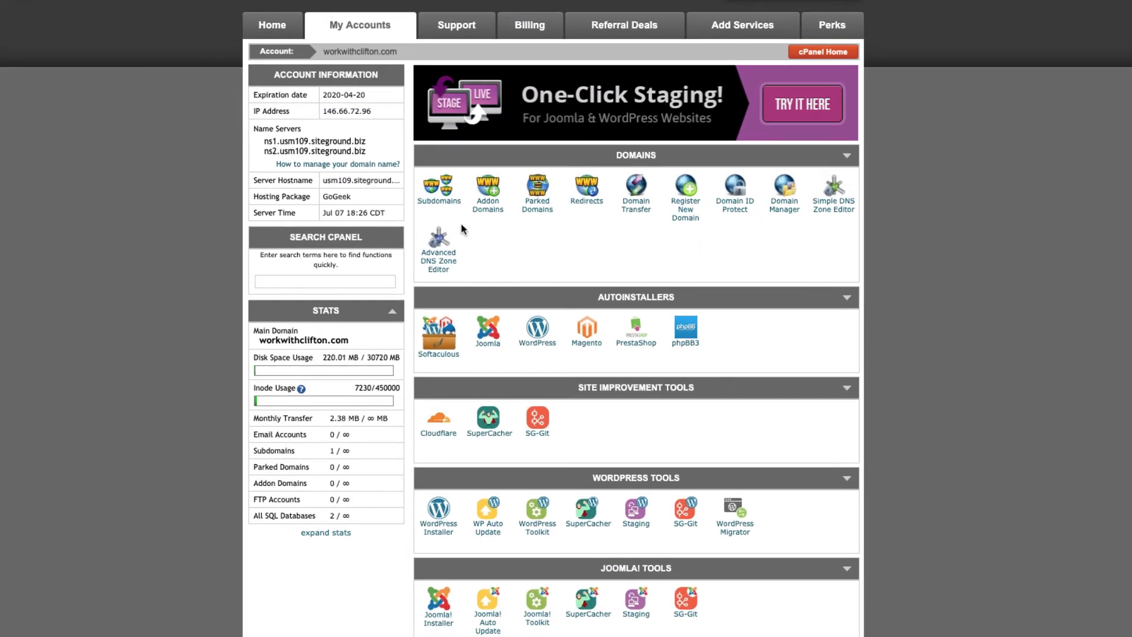
{"action": "left_click", "coordinate": [489, 209]}
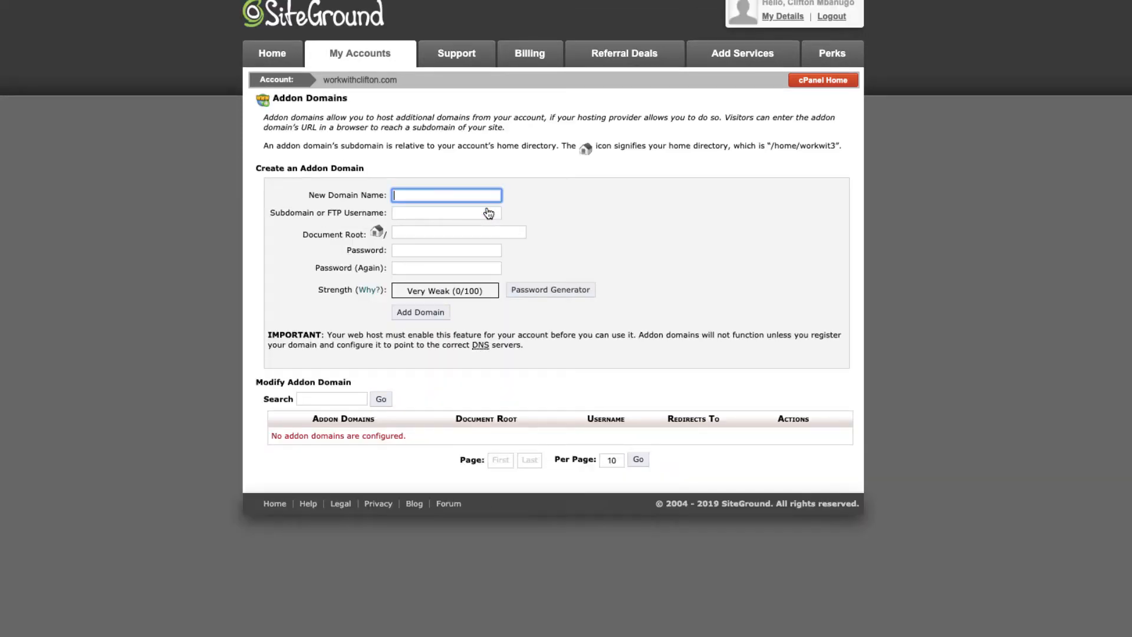
{"action": "left_click", "coordinate": [403, 196]}
{"action": "key", "text": "ctrl+v"}
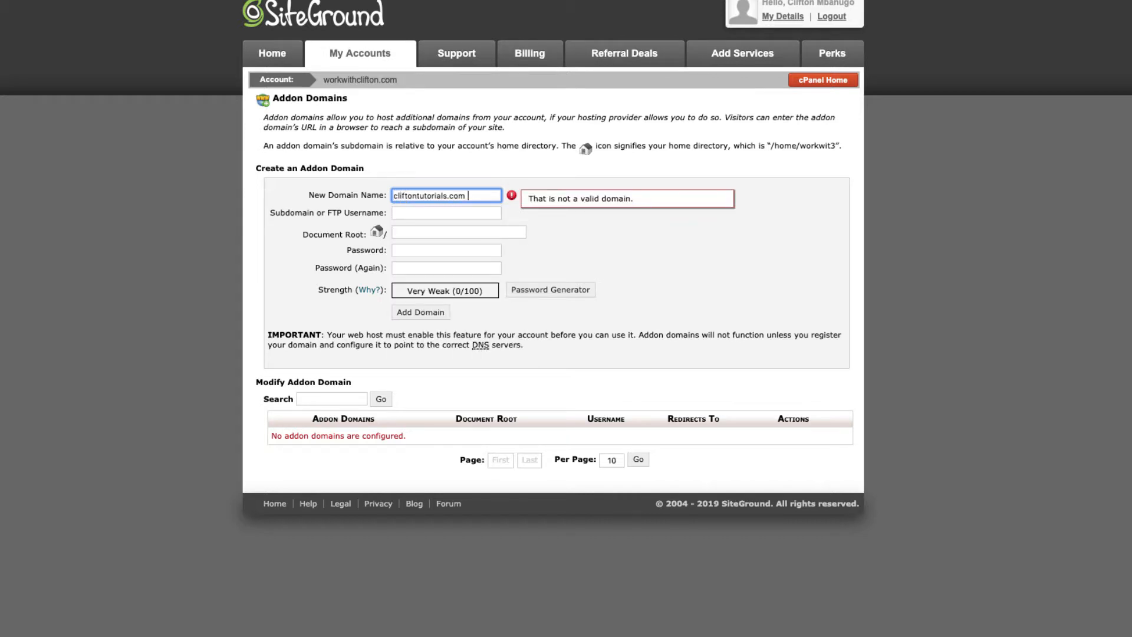
{"action": "left_click", "coordinate": [432, 214]}
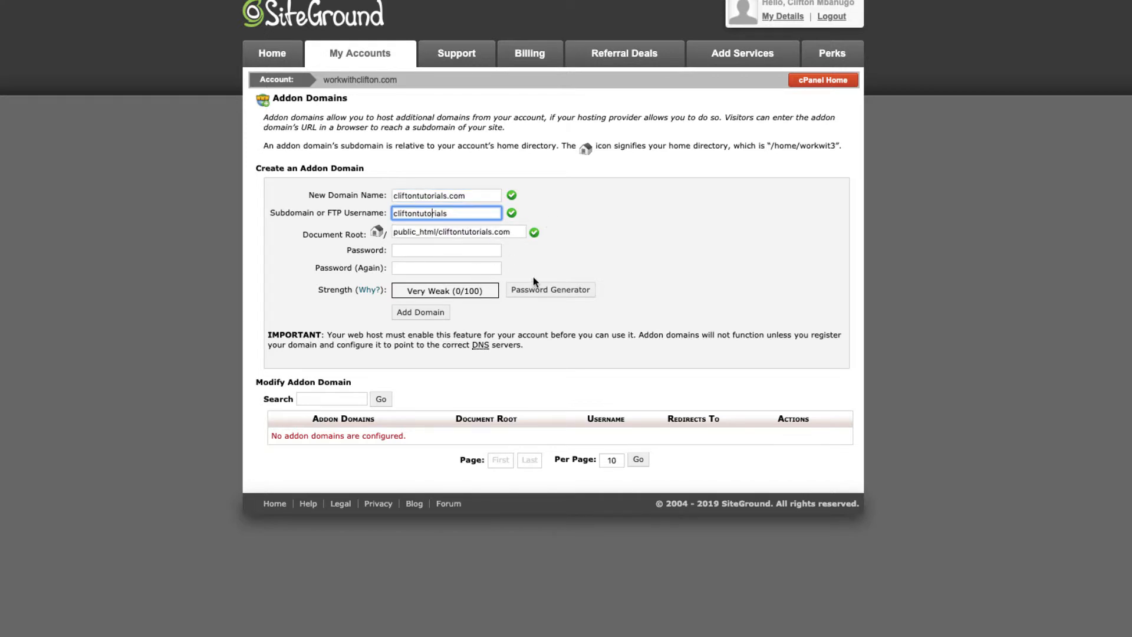
{"action": "left_click", "coordinate": [577, 259]}
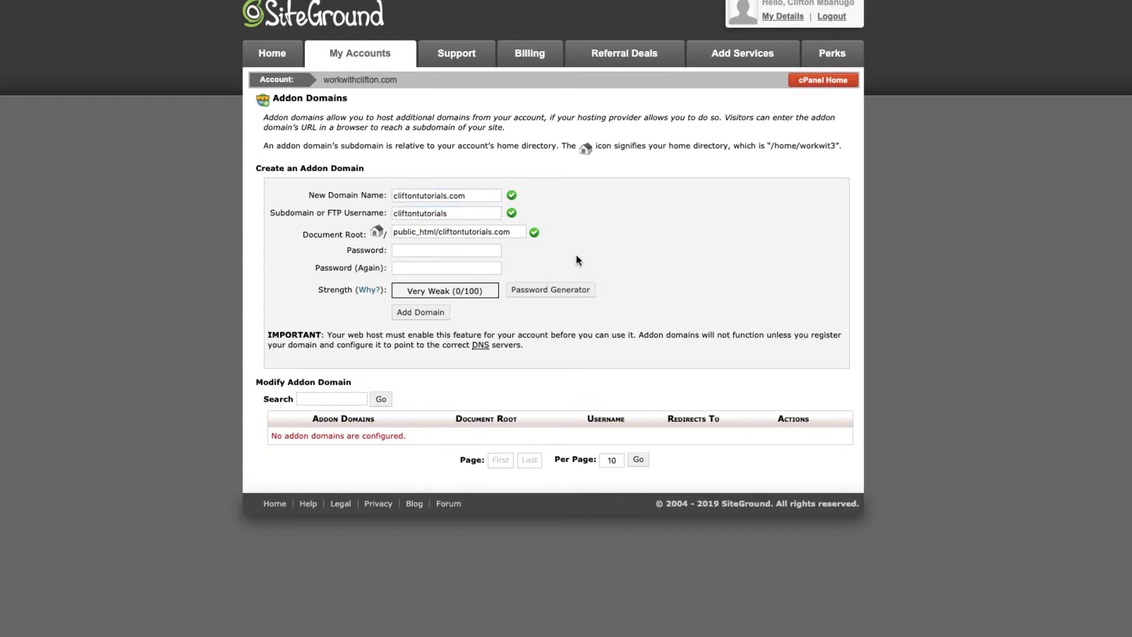
Set and confirm a strong password, then add the addon domain and dismiss the save-password offer.
{"action": "left_click", "coordinate": [433, 251]}
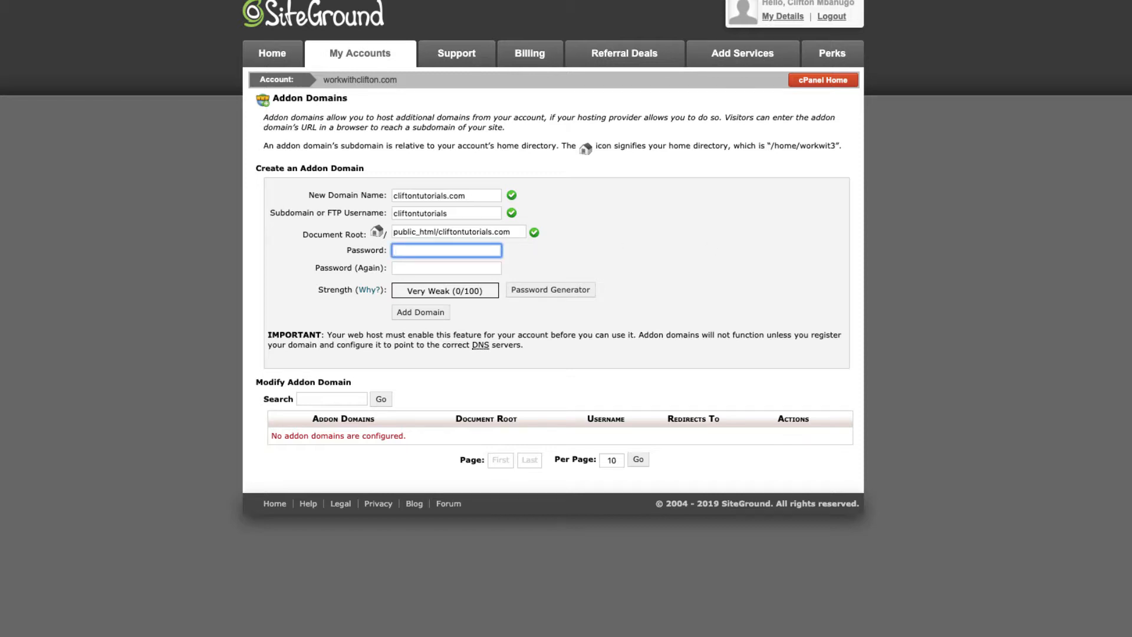
{"action": "type", "text": "•••••••••••••"}
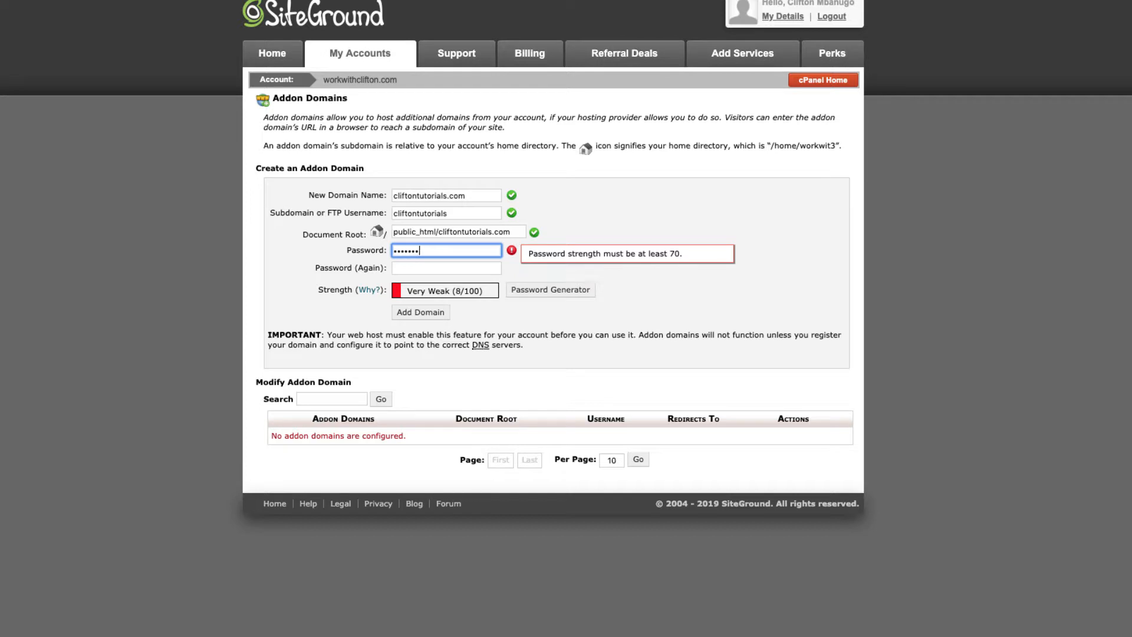
{"action": "type", "text": "••"}
{"action": "left_click", "coordinate": [476, 269]}
{"action": "type", "text": "•••••"}
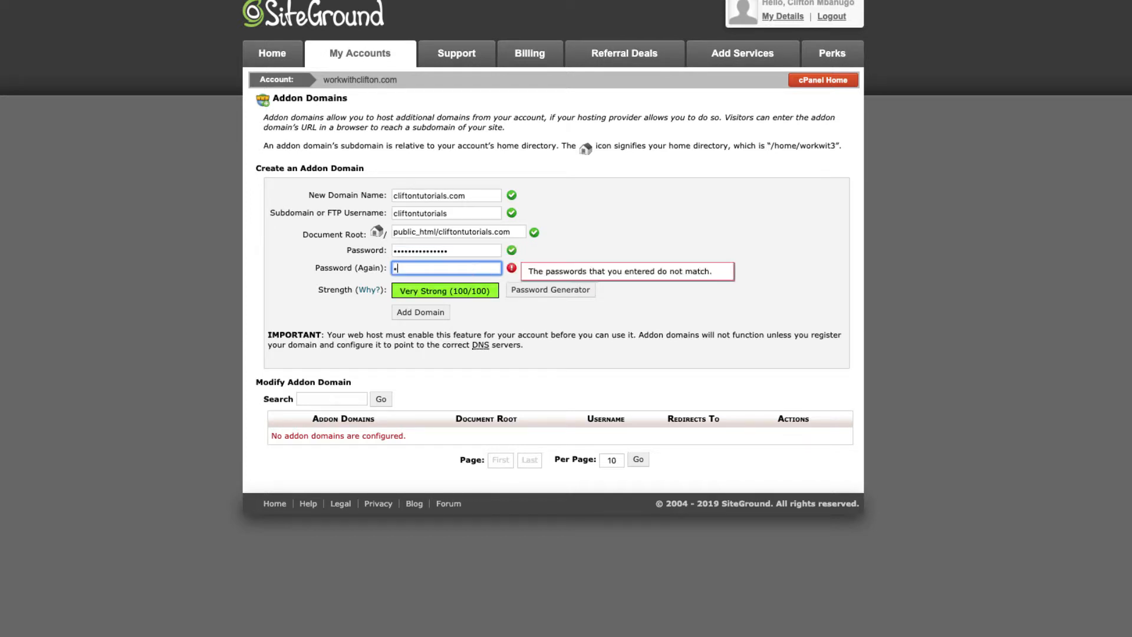
{"action": "type", "text": "••••••••••"}
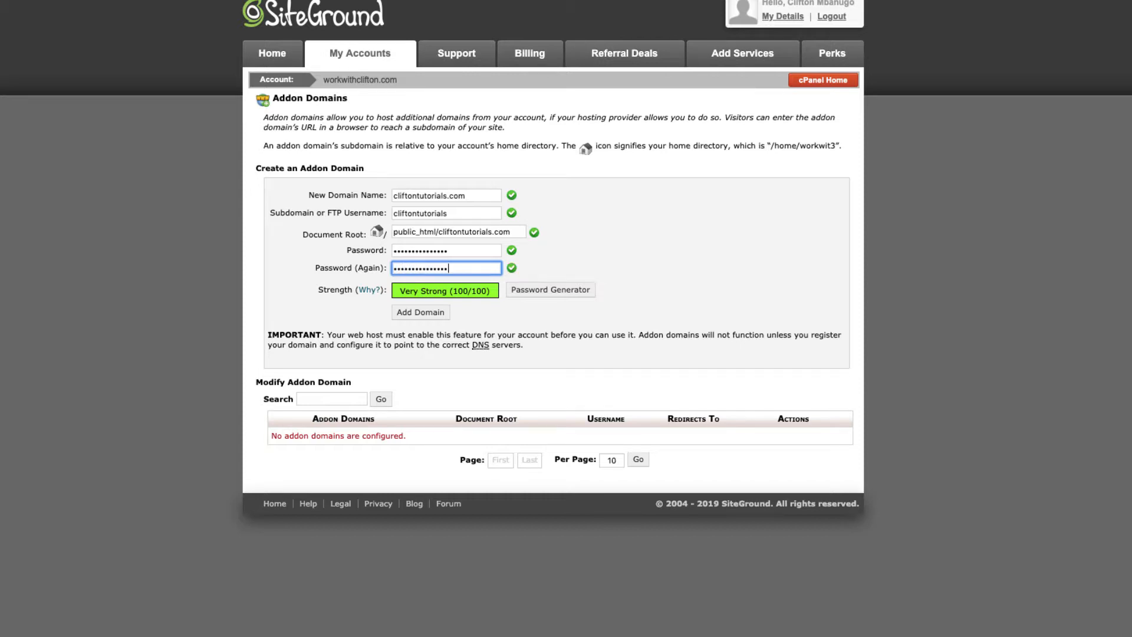
{"action": "left_click", "coordinate": [649, 250]}
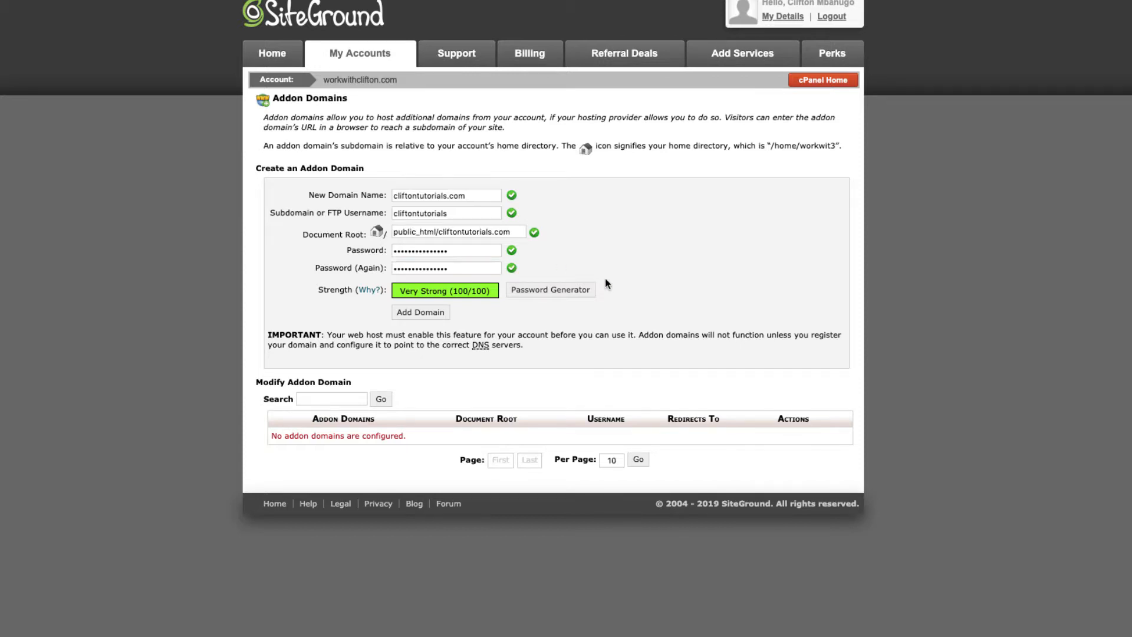
{"action": "left_click", "coordinate": [421, 319]}
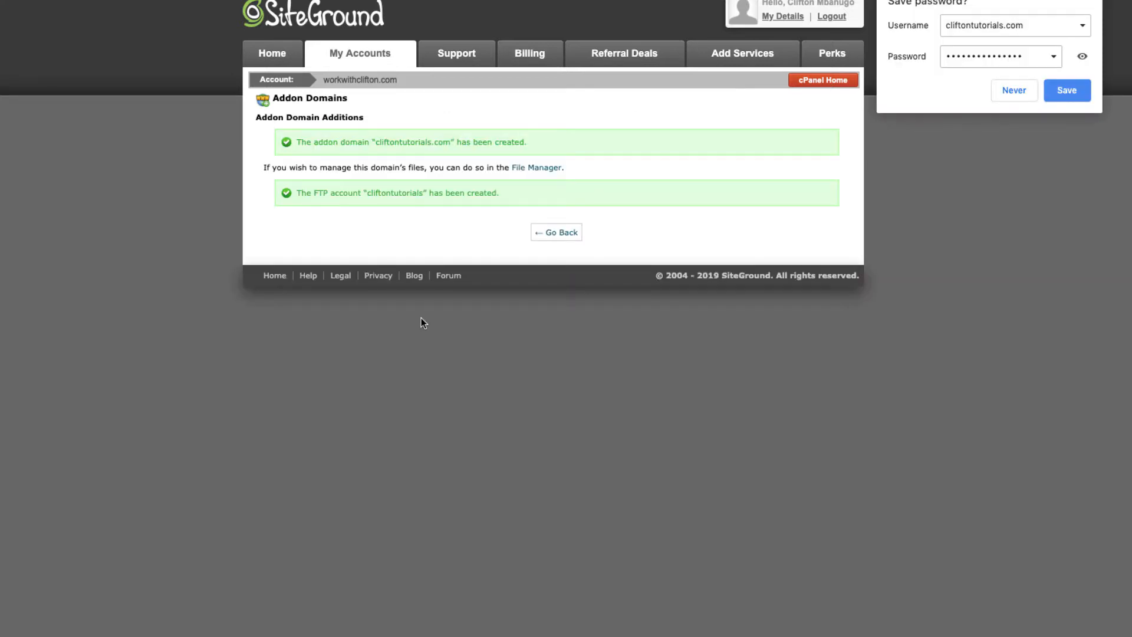
{"action": "left_click", "coordinate": [1092, 5]}
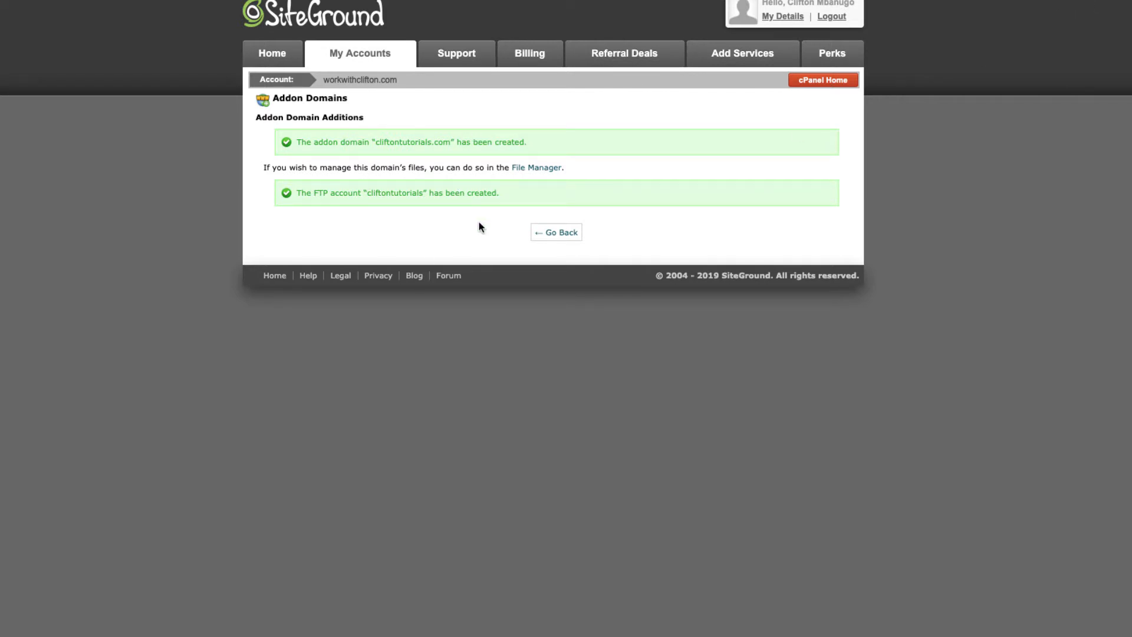
{"action": "left_click", "coordinate": [831, 85]}
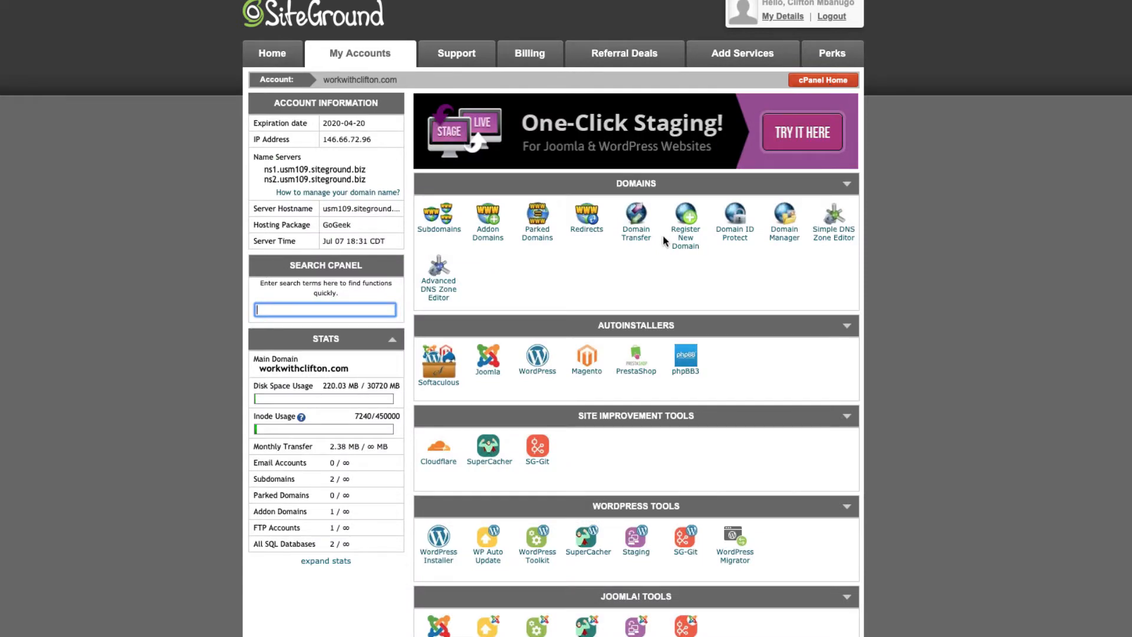
{"action": "scroll", "coordinate": [637, 351], "scroll_direction": "down", "scroll_amount": 2}
{"action": "scroll", "coordinate": [637, 351], "scroll_direction": "down", "scroll_amount": 4}
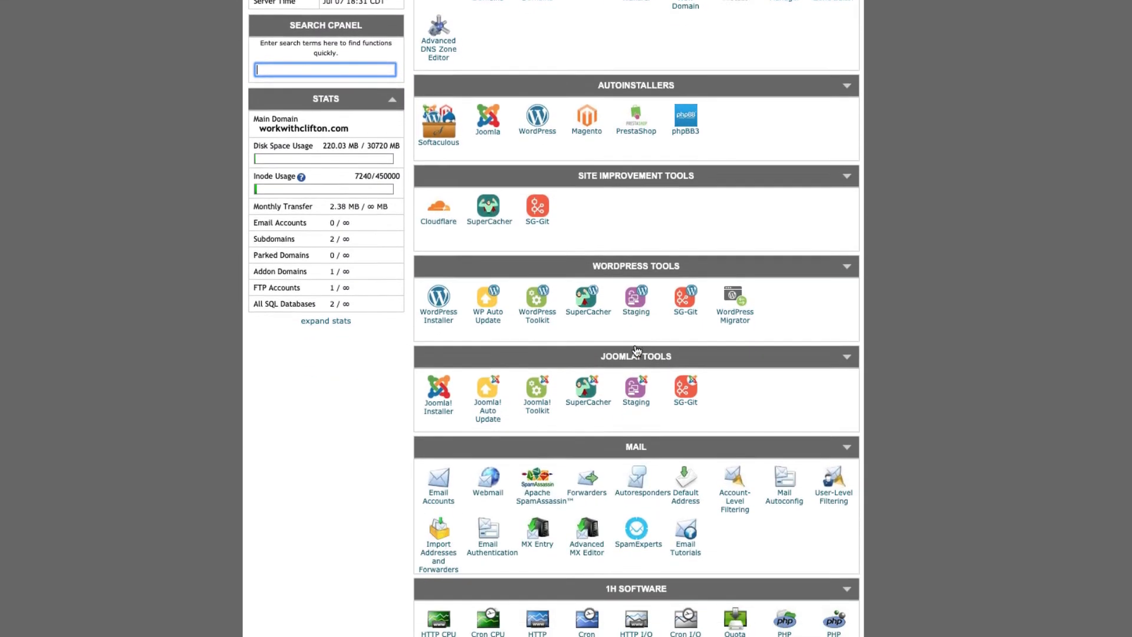
{"action": "left_click", "coordinate": [436, 628]}
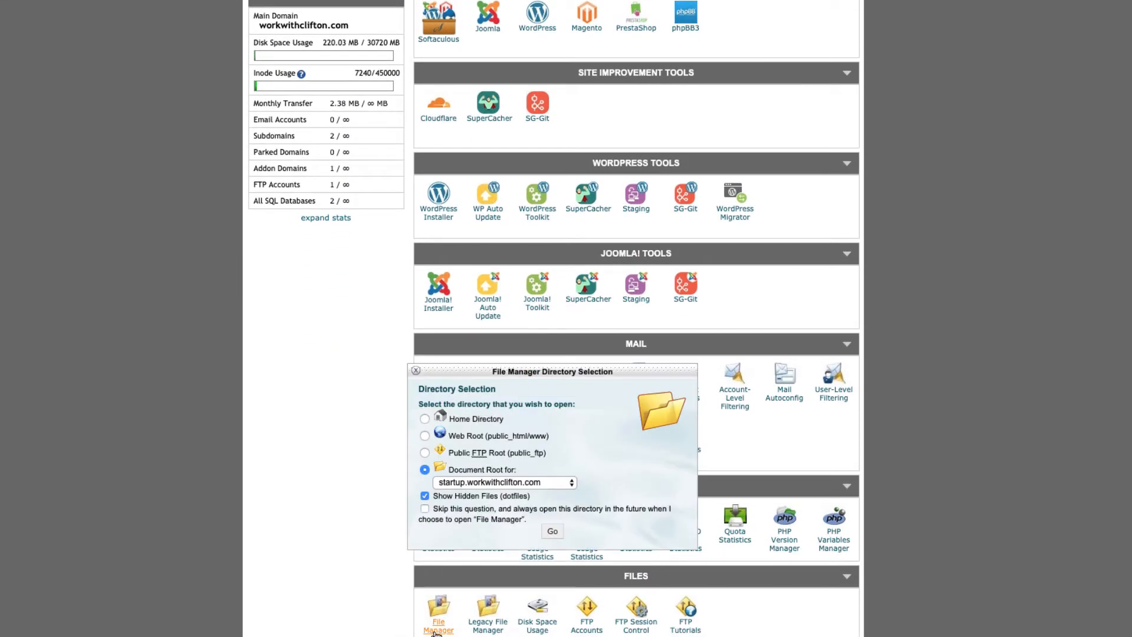
{"action": "left_click", "coordinate": [526, 483]}
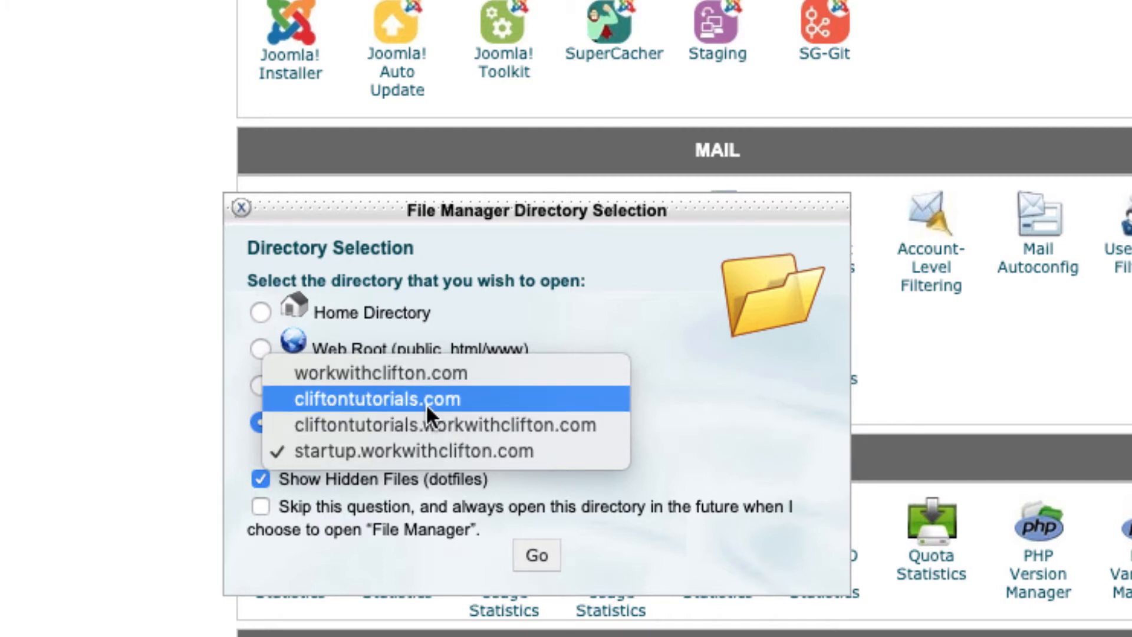
{"action": "left_click", "coordinate": [3, 289]}
{"action": "scroll", "coordinate": [41, 258], "scroll_direction": "up", "scroll_amount": 1}
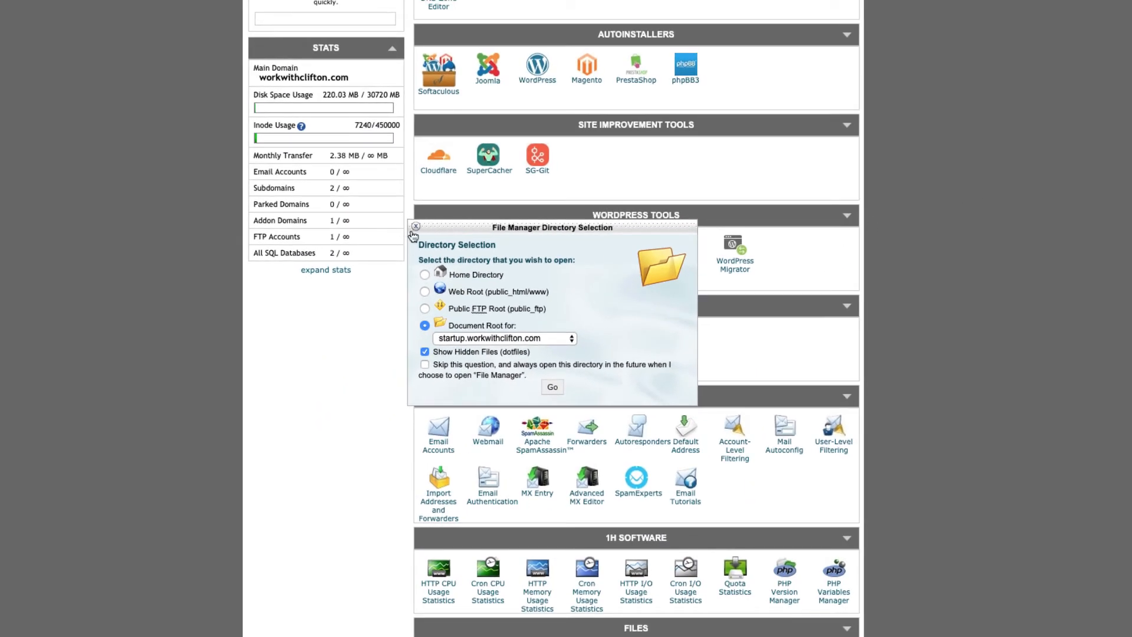
{"action": "left_click", "coordinate": [416, 227]}
{"action": "scroll", "coordinate": [645, 219], "scroll_direction": "up", "scroll_amount": 1}
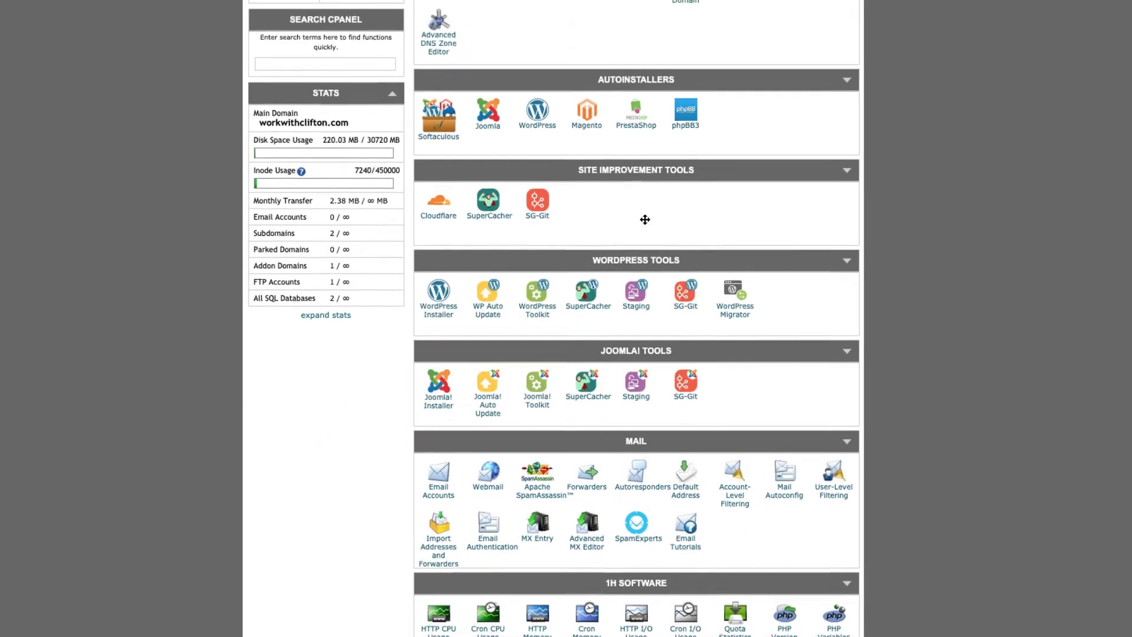
{"action": "scroll", "coordinate": [645, 220], "scroll_direction": "up", "scroll_amount": 3}
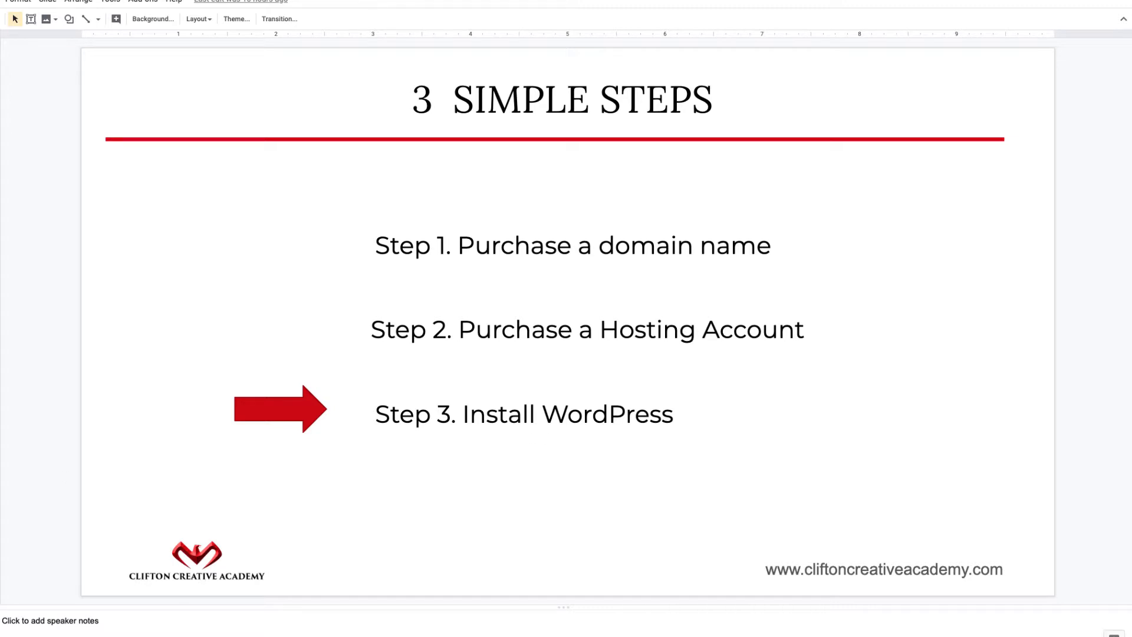
Advance past 'STEP 3. Install WordPress' to the 'Where can you get WordPress' slide.
{"action": "key", "text": "Down"}
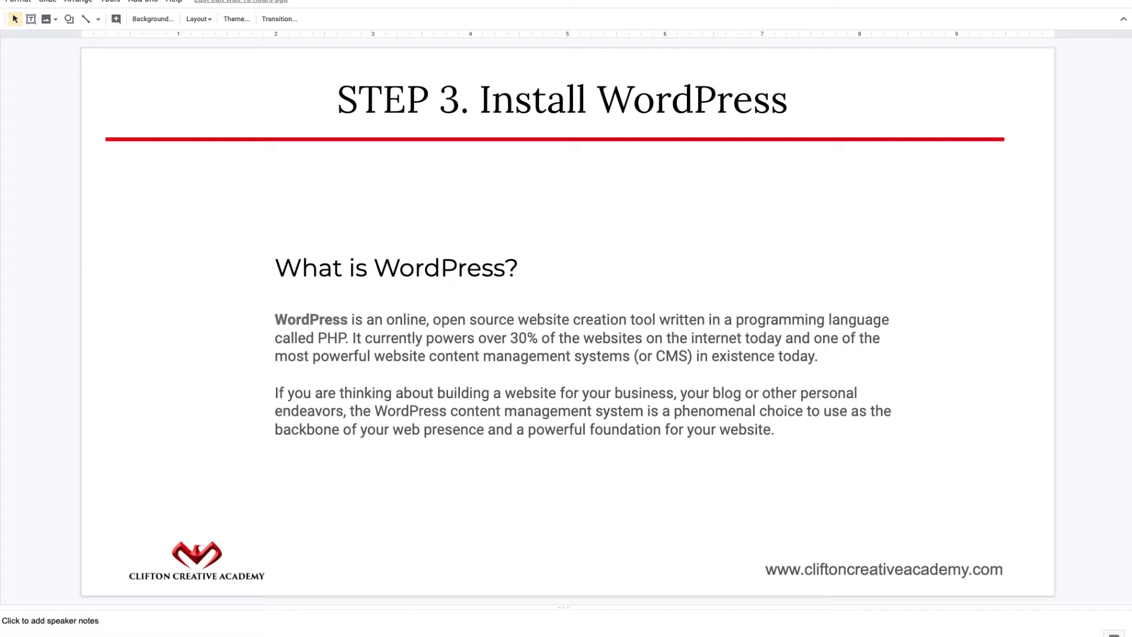
{"action": "key", "text": "Down"}
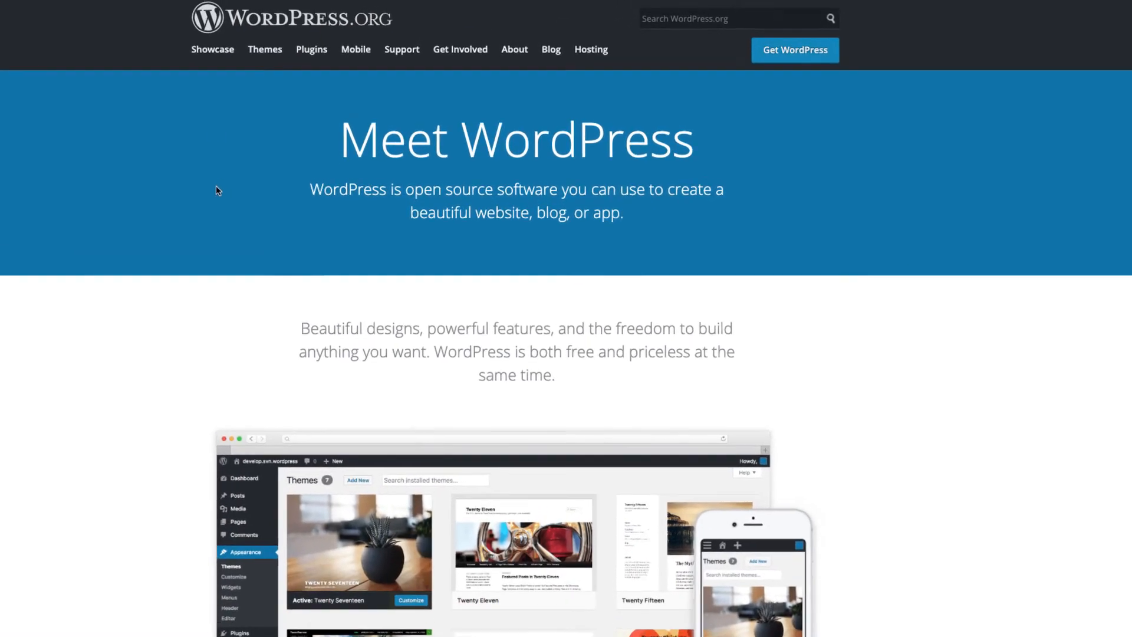
Open WordPress.org's Get WordPress page and look over the WordPress 5.2.2 download.
{"action": "left_click", "coordinate": [830, 70]}
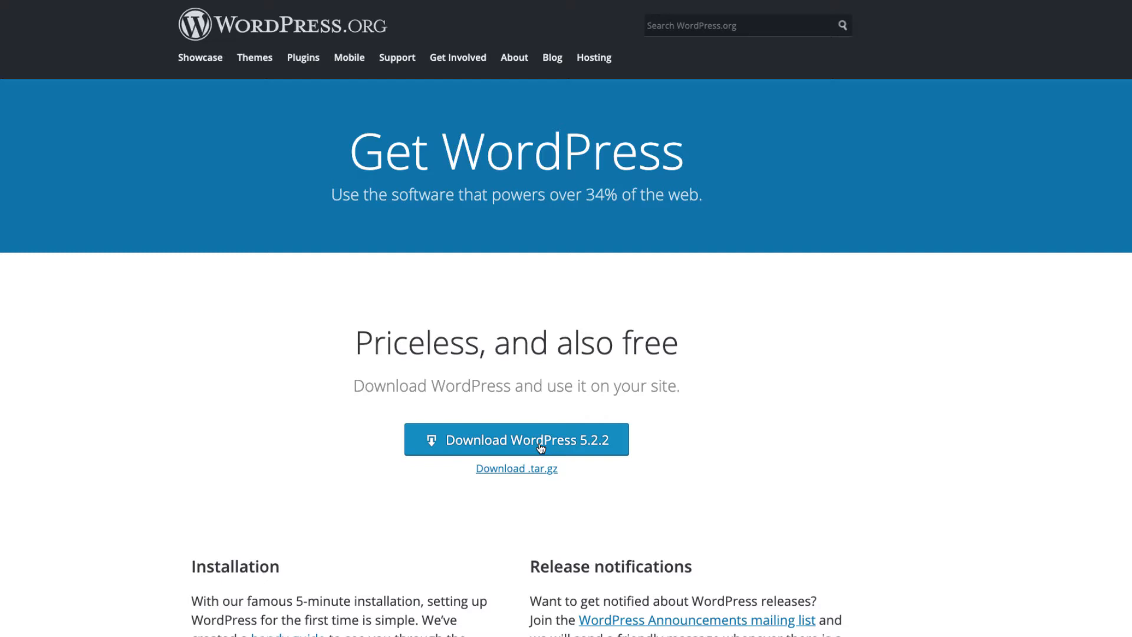
{"action": "scroll", "coordinate": [540, 447], "scroll_direction": "down", "scroll_amount": 3}
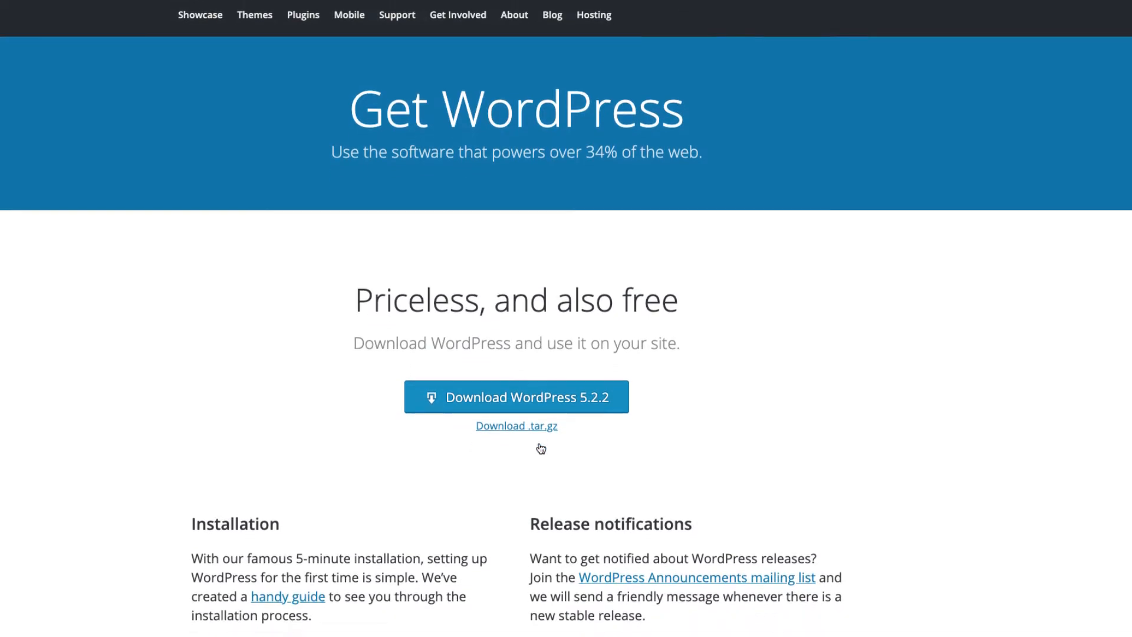
{"action": "scroll", "coordinate": [539, 447], "scroll_direction": "up", "scroll_amount": 3}
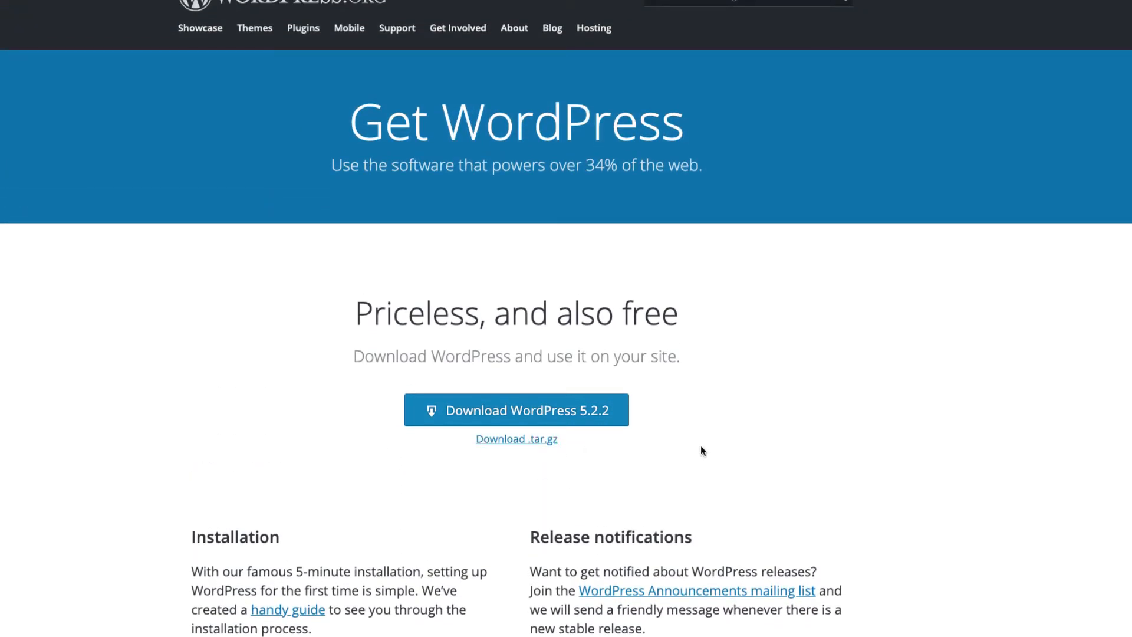
{"action": "scroll", "coordinate": [701, 445], "scroll_direction": "up", "scroll_amount": 1}
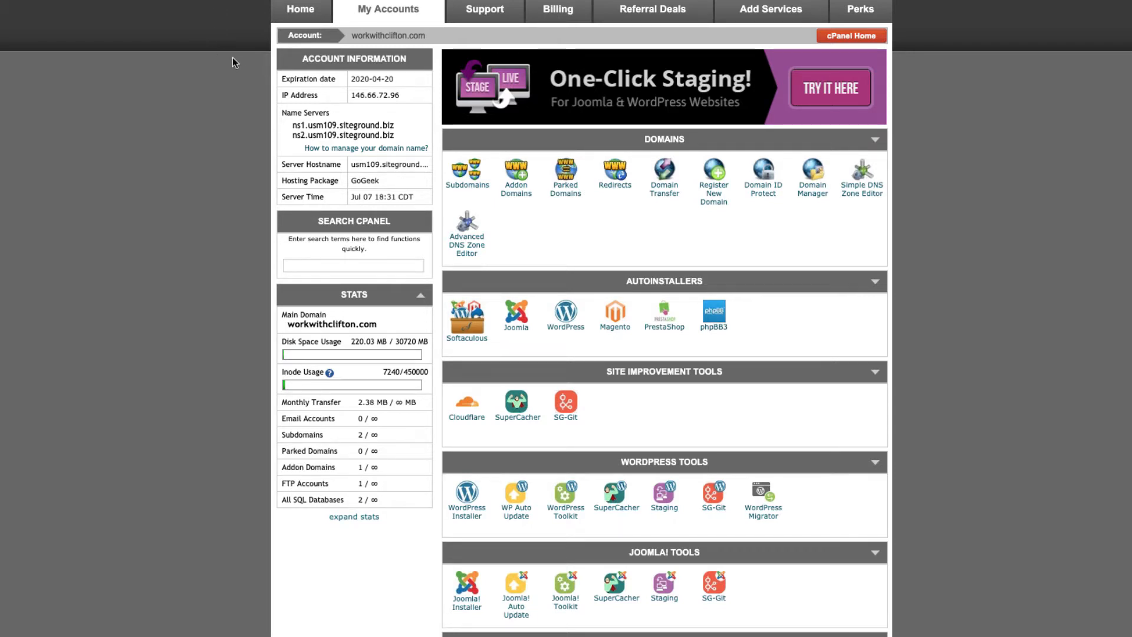
Go through Home, My Accounts and cPanel to open the Softaculous WordPress autoinstaller.
{"action": "left_click", "coordinate": [300, 17]}
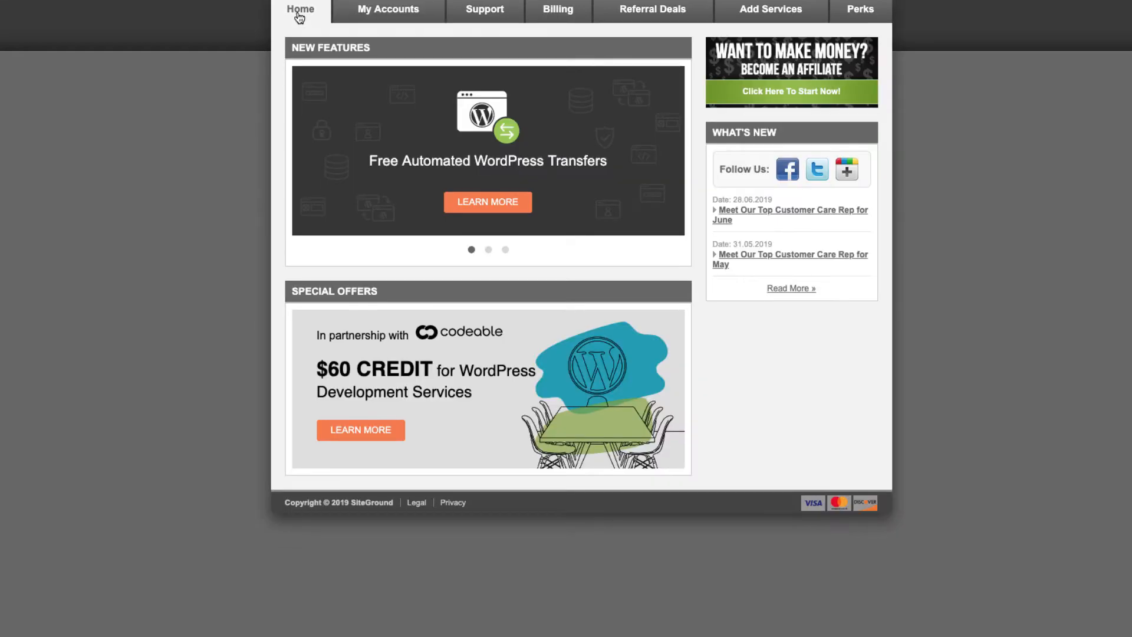
{"action": "left_click", "coordinate": [387, 14]}
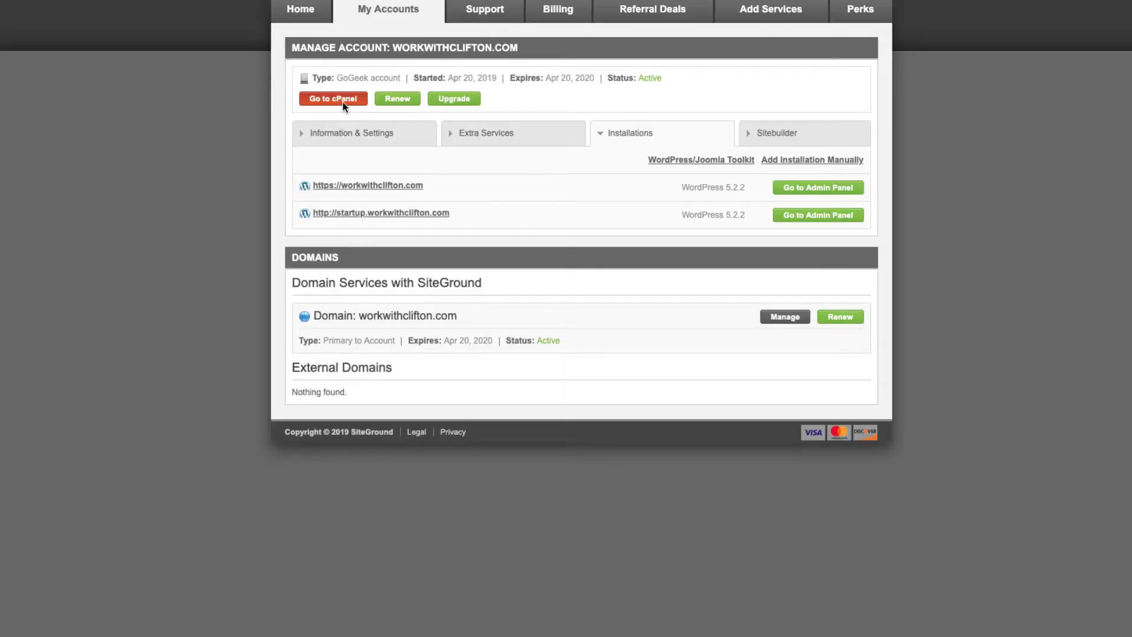
{"action": "left_click", "coordinate": [333, 98]}
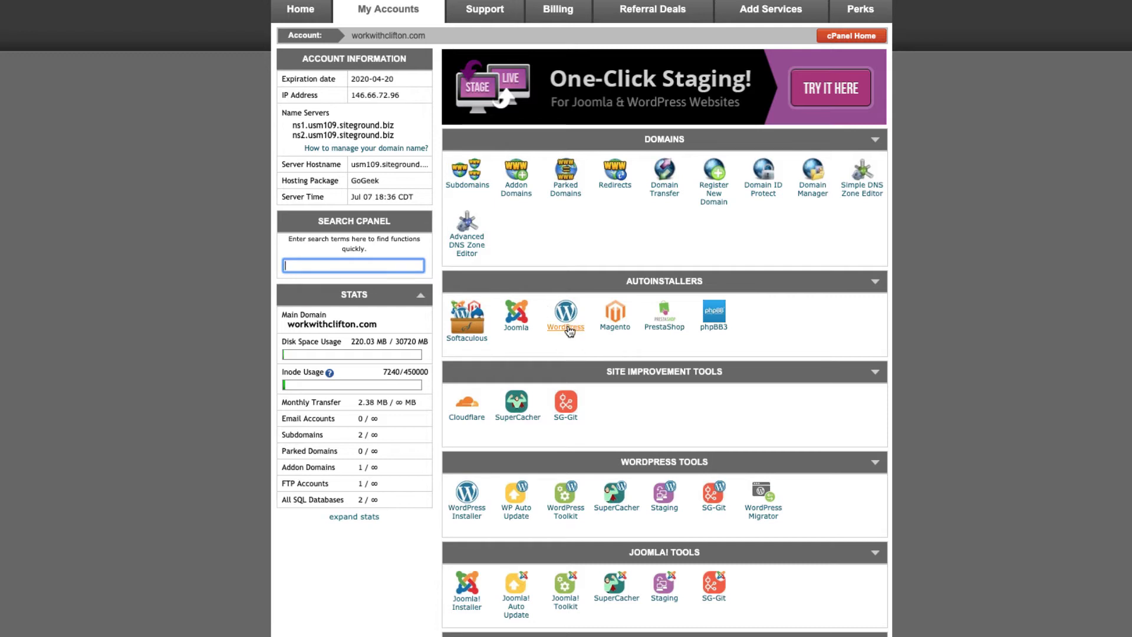
{"action": "left_click", "coordinate": [569, 332]}
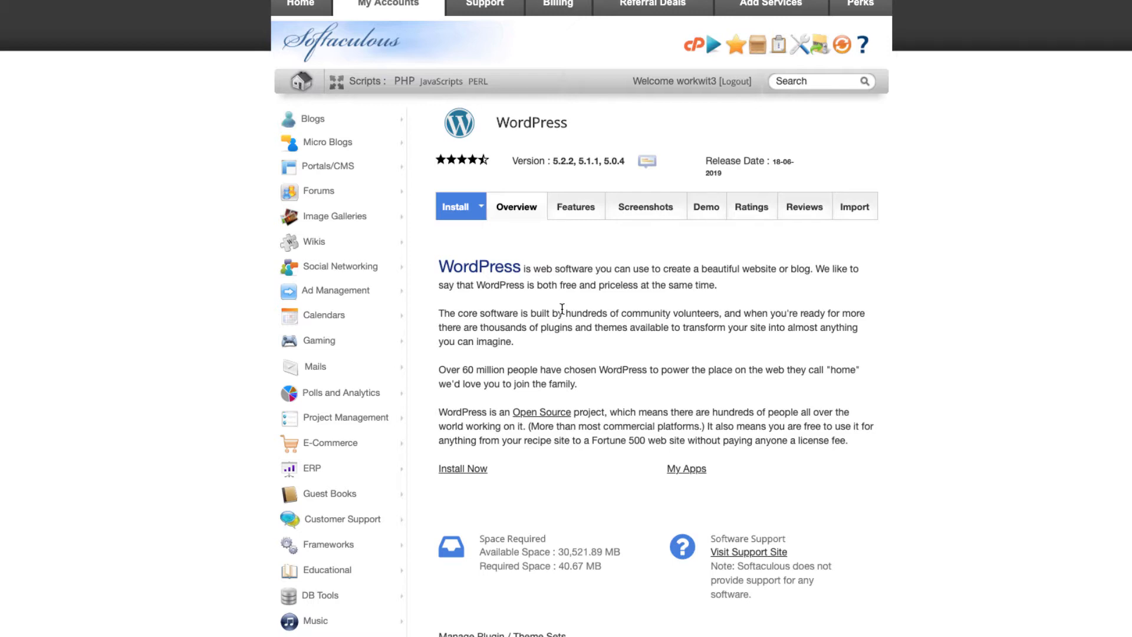
{"action": "scroll", "coordinate": [562, 309], "scroll_direction": "down", "scroll_amount": 3}
{"action": "scroll", "coordinate": [561, 308], "scroll_direction": "up", "scroll_amount": 2}
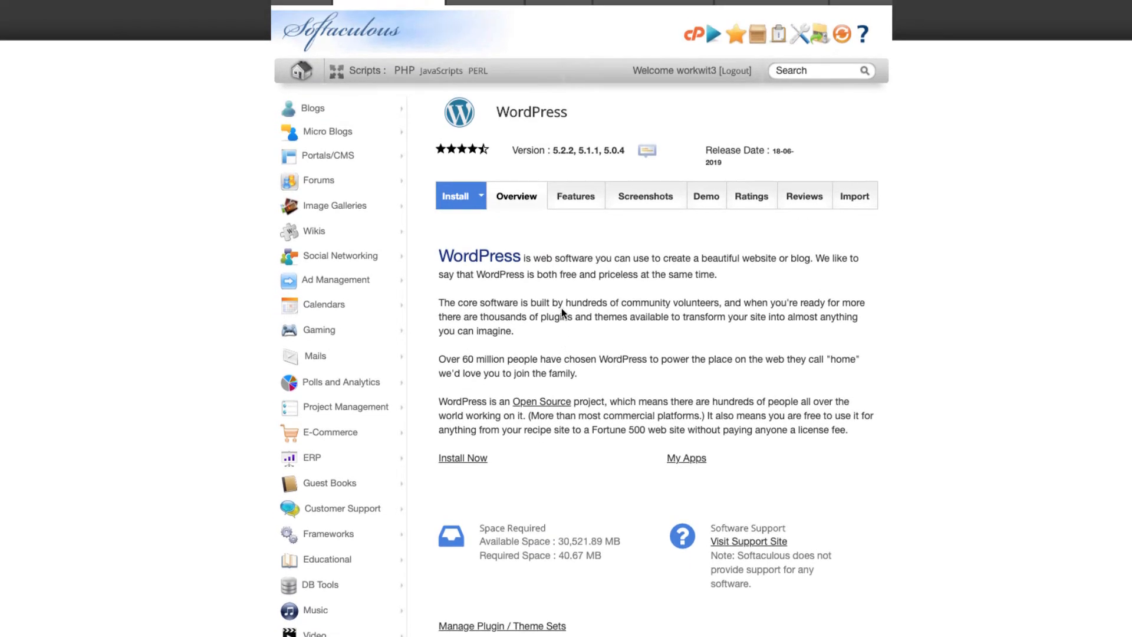
{"action": "left_click", "coordinate": [455, 196]}
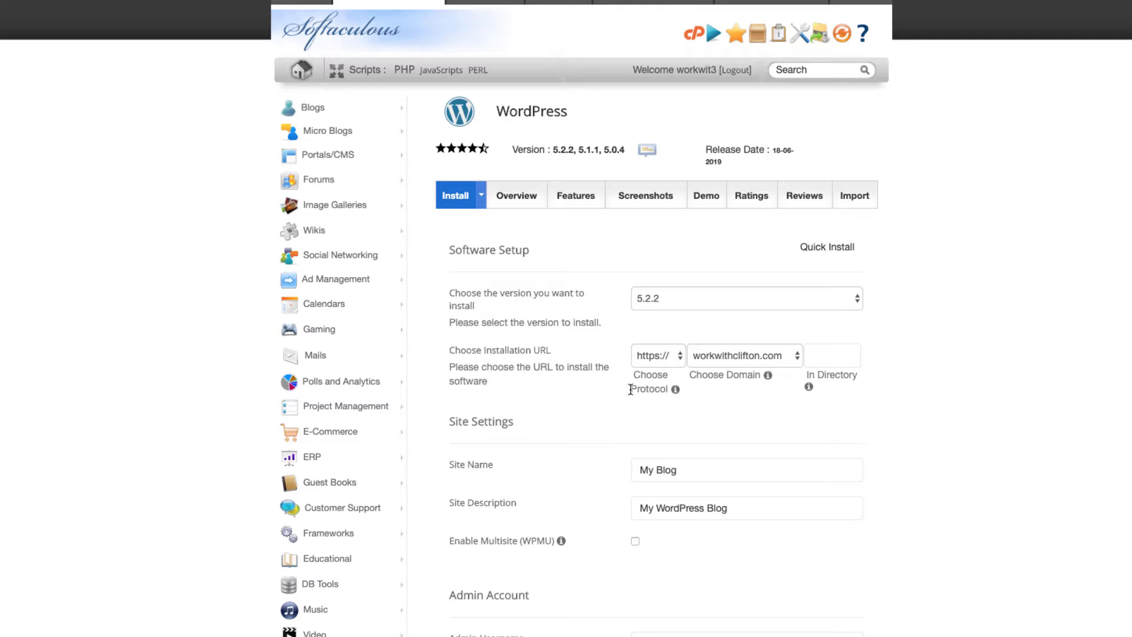
{"action": "left_click", "coordinate": [733, 361]}
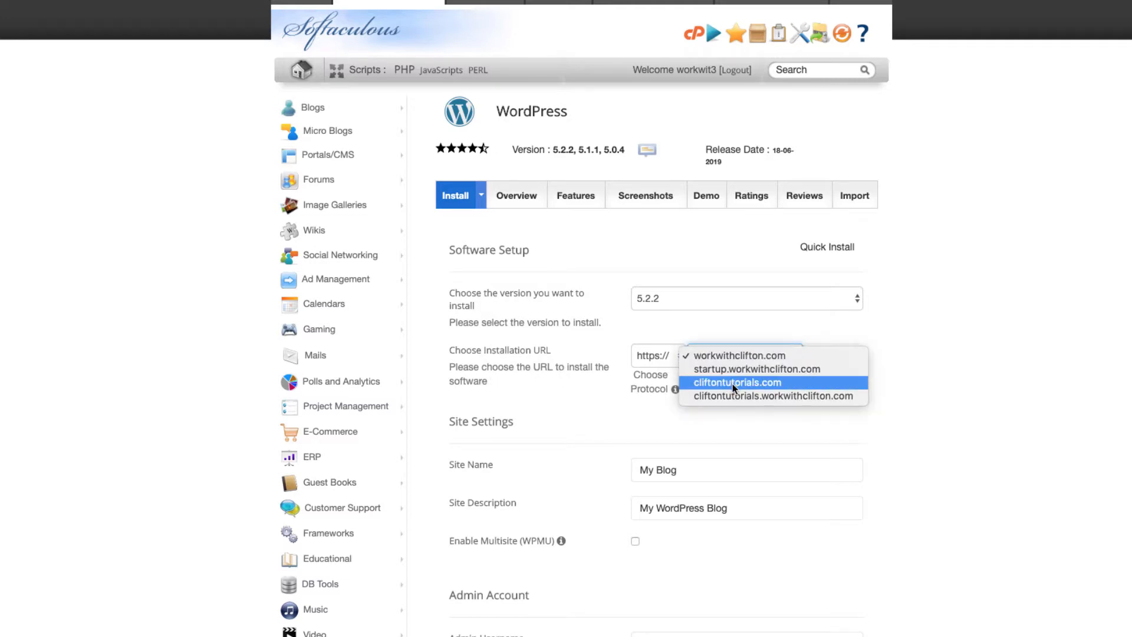
{"action": "left_click", "coordinate": [733, 384]}
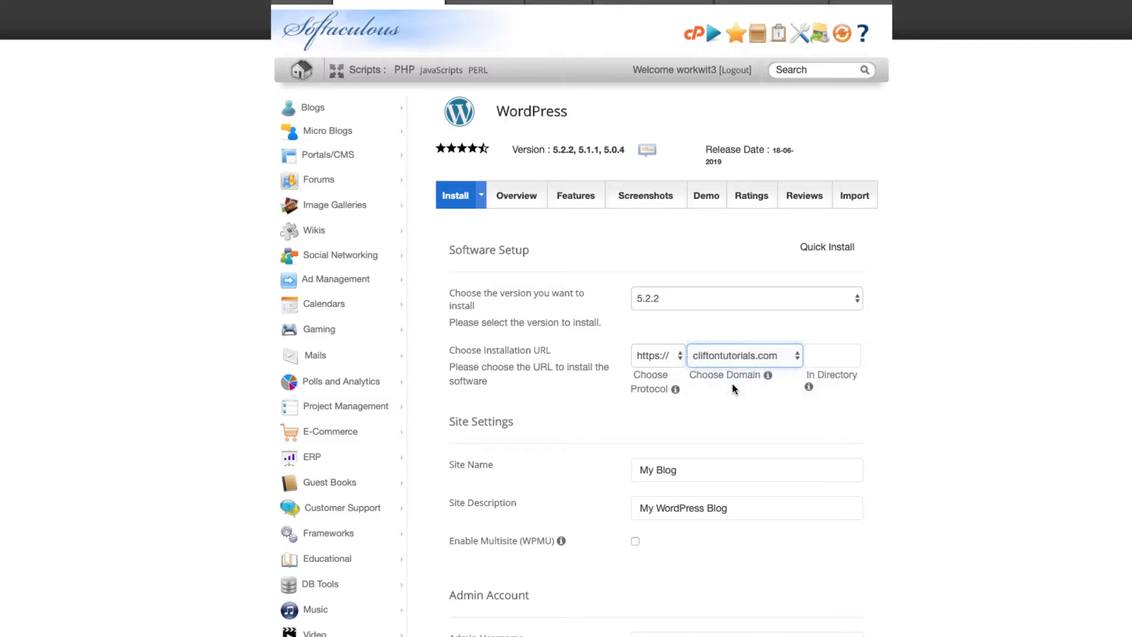
{"action": "left_click", "coordinate": [674, 358]}
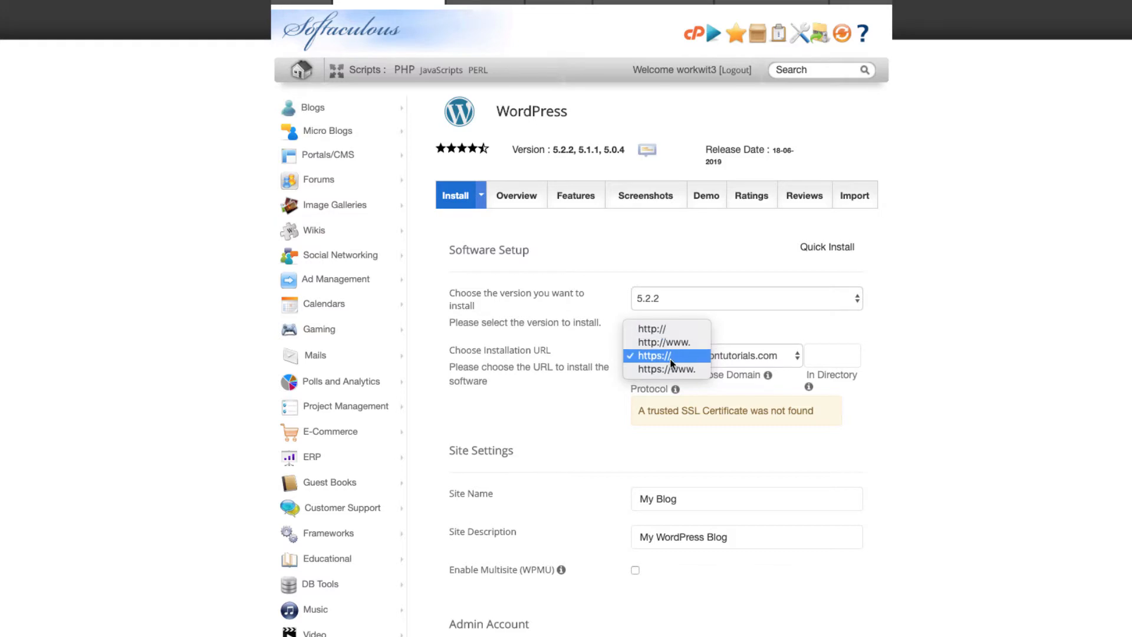
{"action": "left_click", "coordinate": [670, 364]}
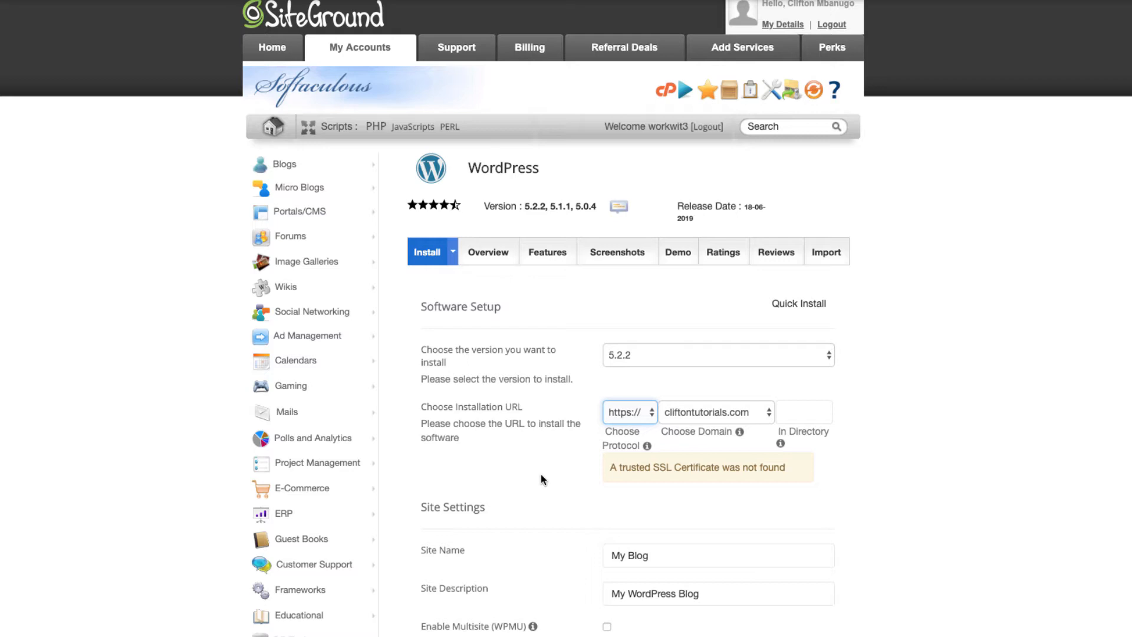
{"action": "scroll", "coordinate": [542, 479], "scroll_direction": "up", "scroll_amount": 1}
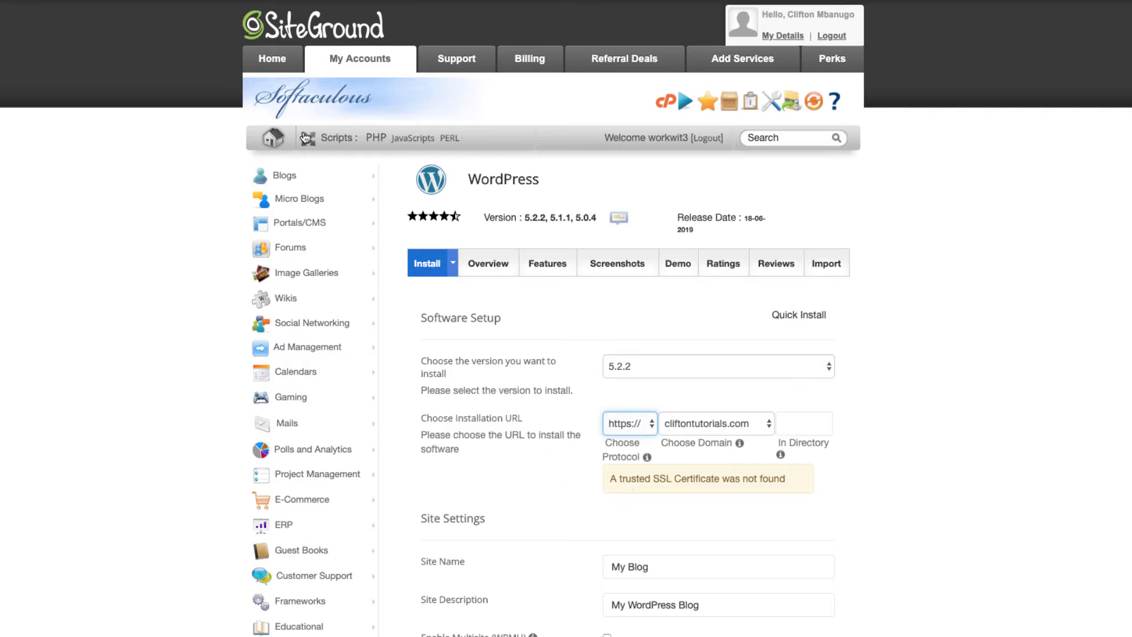
Go through Home, My Accounts and cPanel to the Let's Encrypt page under Security.
{"action": "left_click", "coordinate": [289, 73]}
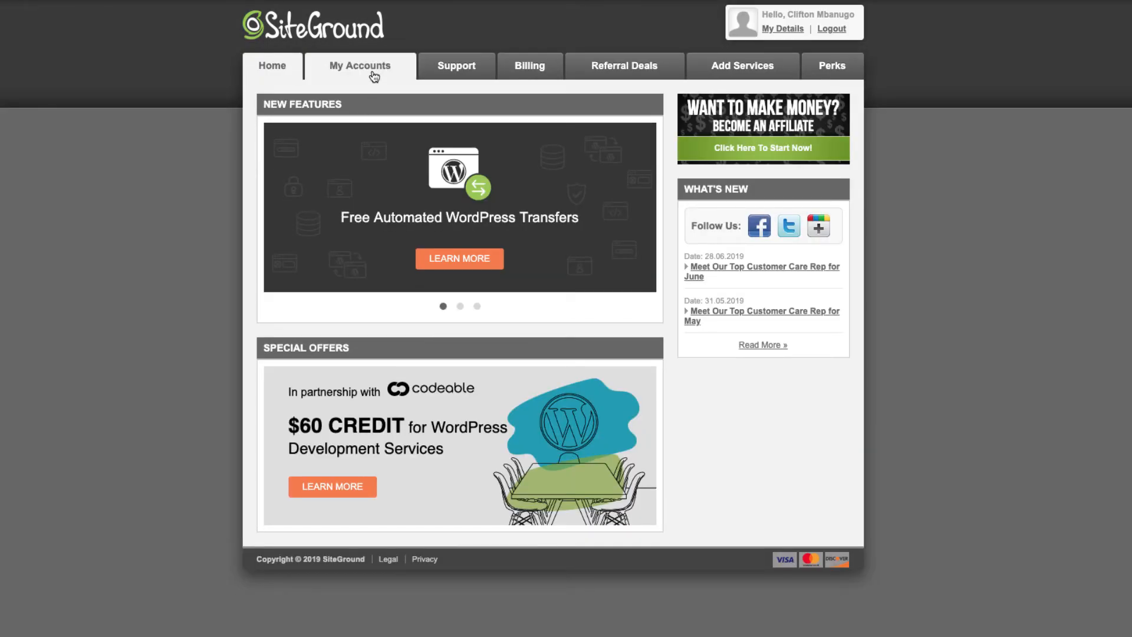
{"action": "left_click", "coordinate": [373, 76]}
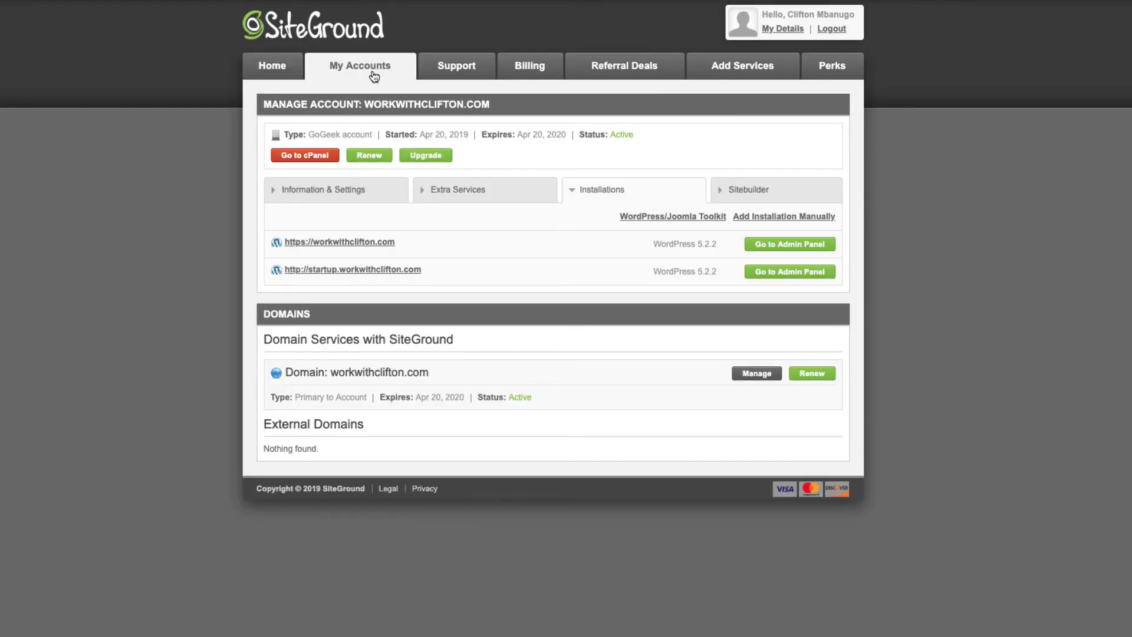
{"action": "left_click", "coordinate": [316, 155]}
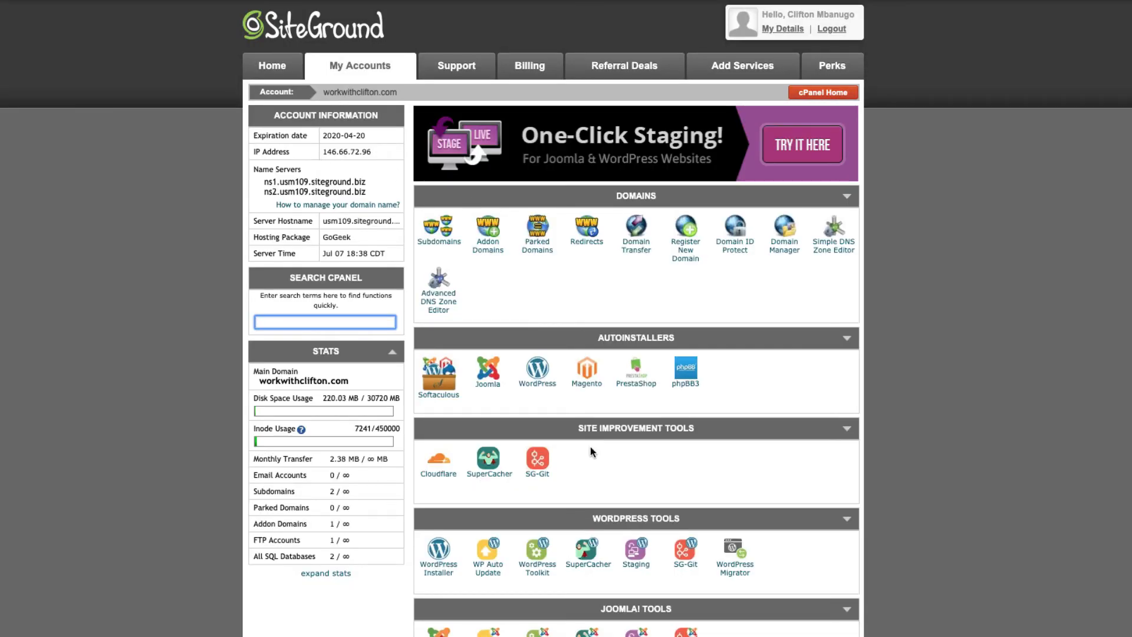
{"action": "scroll", "coordinate": [591, 451], "scroll_direction": "down", "scroll_amount": 14}
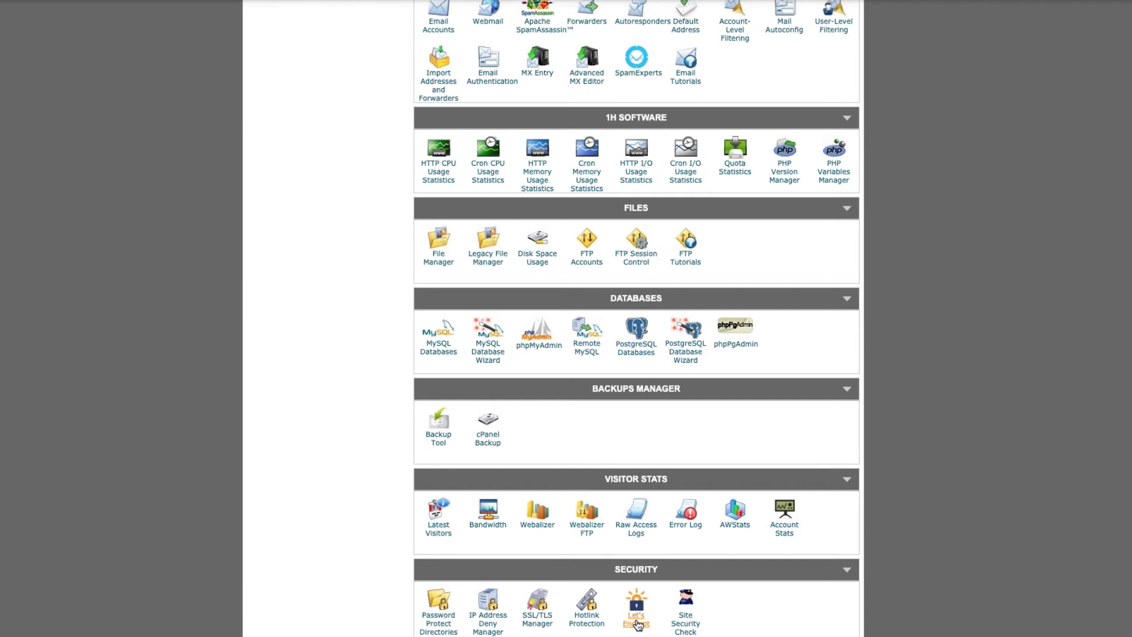
{"action": "left_click", "coordinate": [637, 620]}
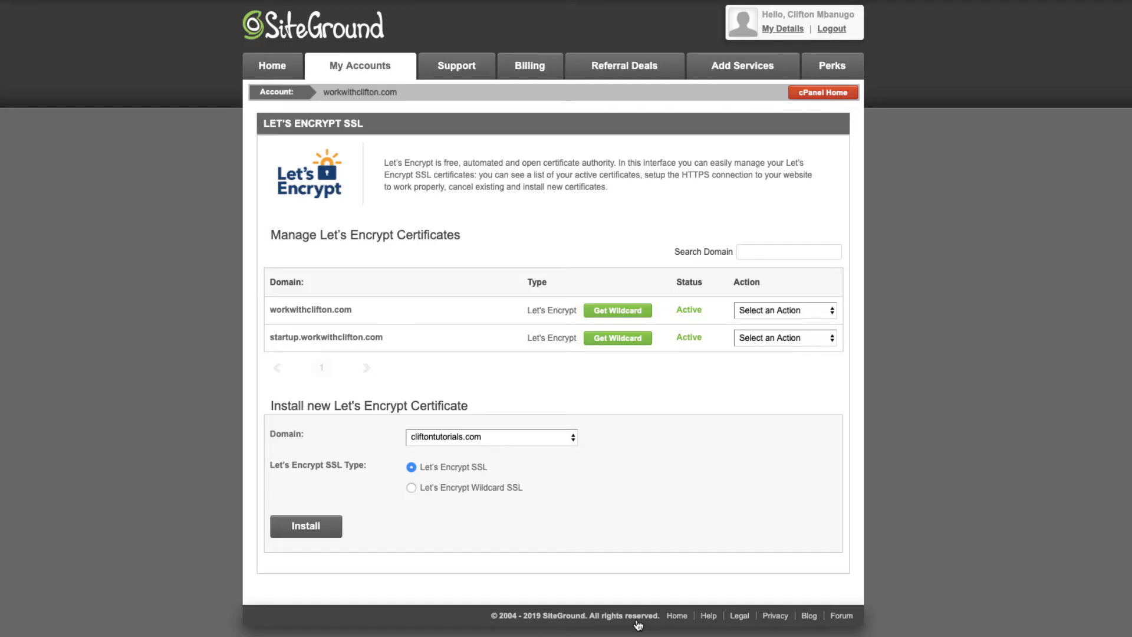
Install a Let's Encrypt SSL certificate for cliftontutorials.com and dismiss the success notice.
{"action": "left_click", "coordinate": [448, 439]}
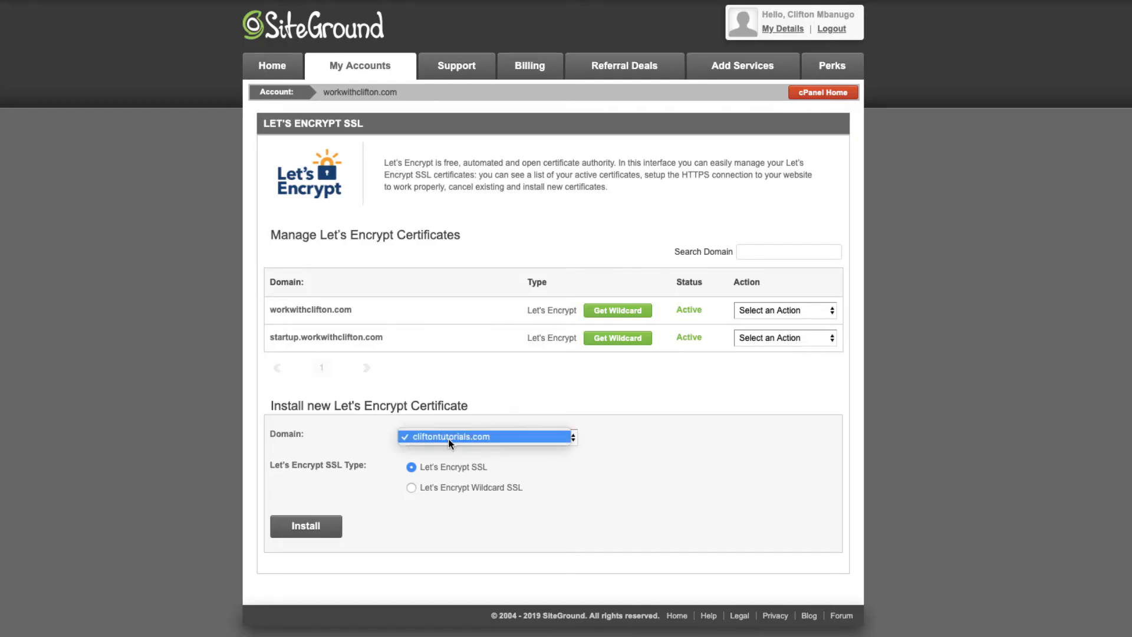
{"action": "left_click", "coordinate": [478, 453]}
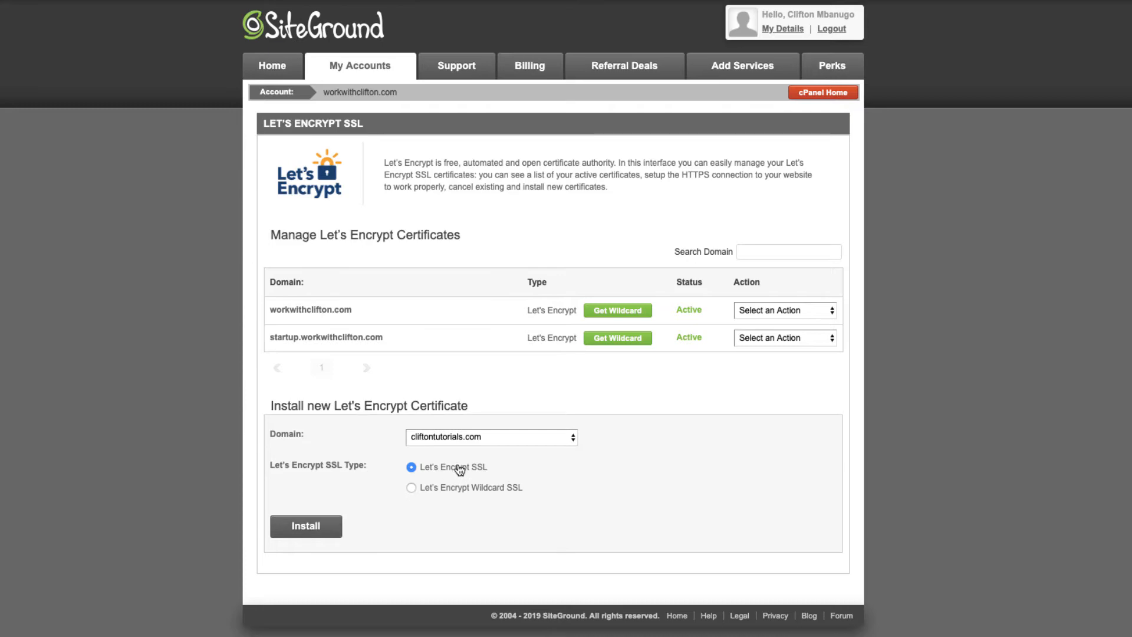
{"action": "left_click", "coordinate": [319, 527]}
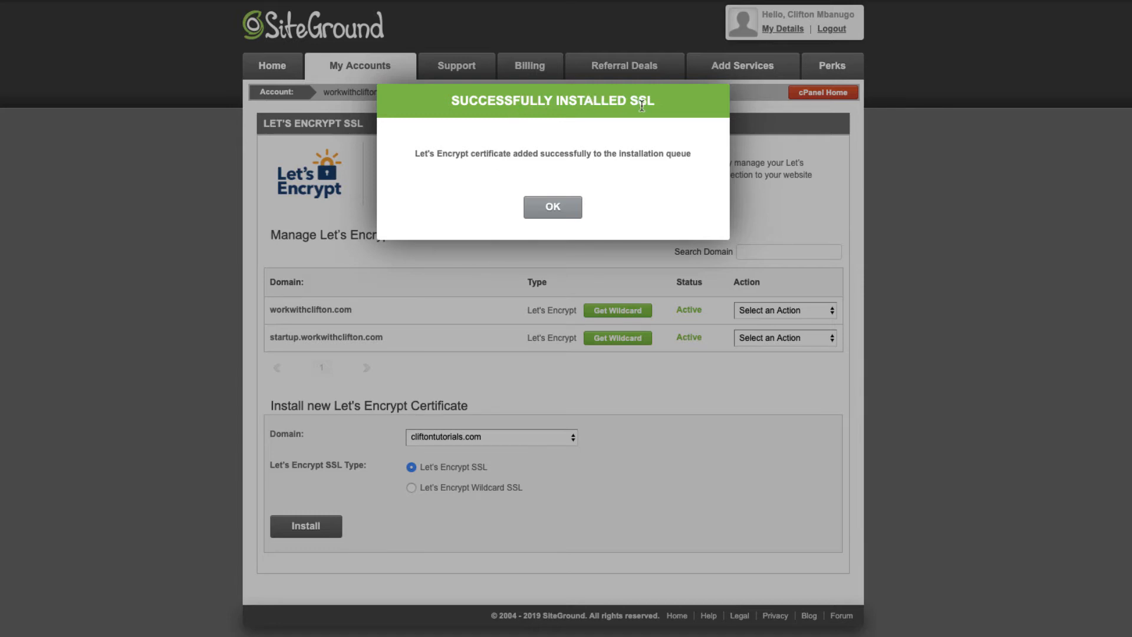
{"action": "left_click", "coordinate": [553, 208]}
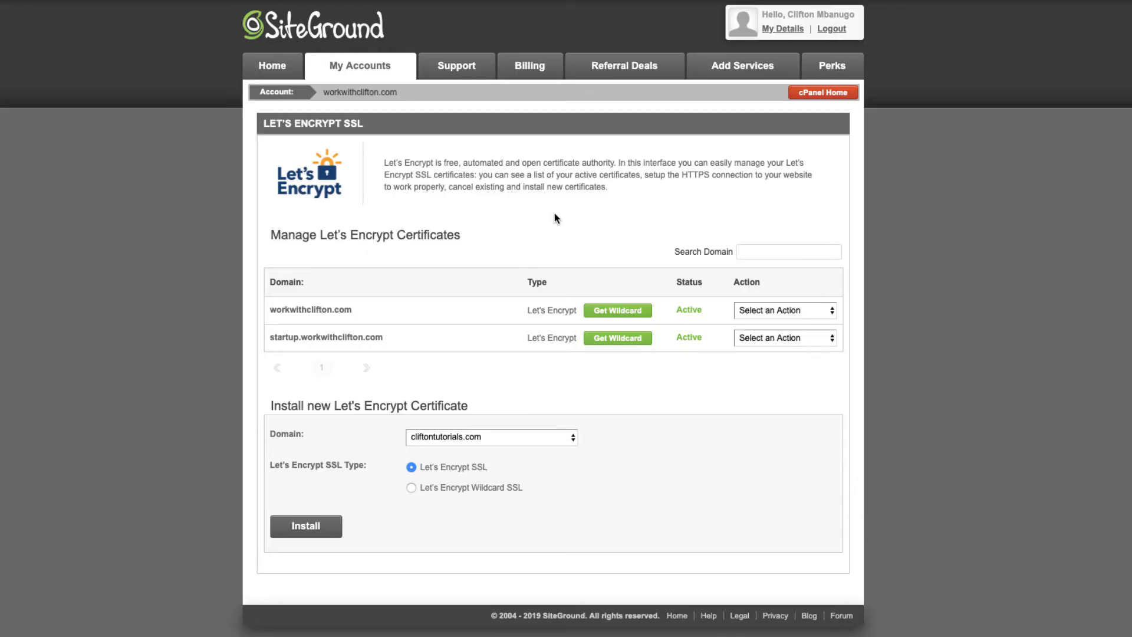
Return to cPanel home and open the Let's Encrypt certificate management page.
{"action": "left_click", "coordinate": [820, 96]}
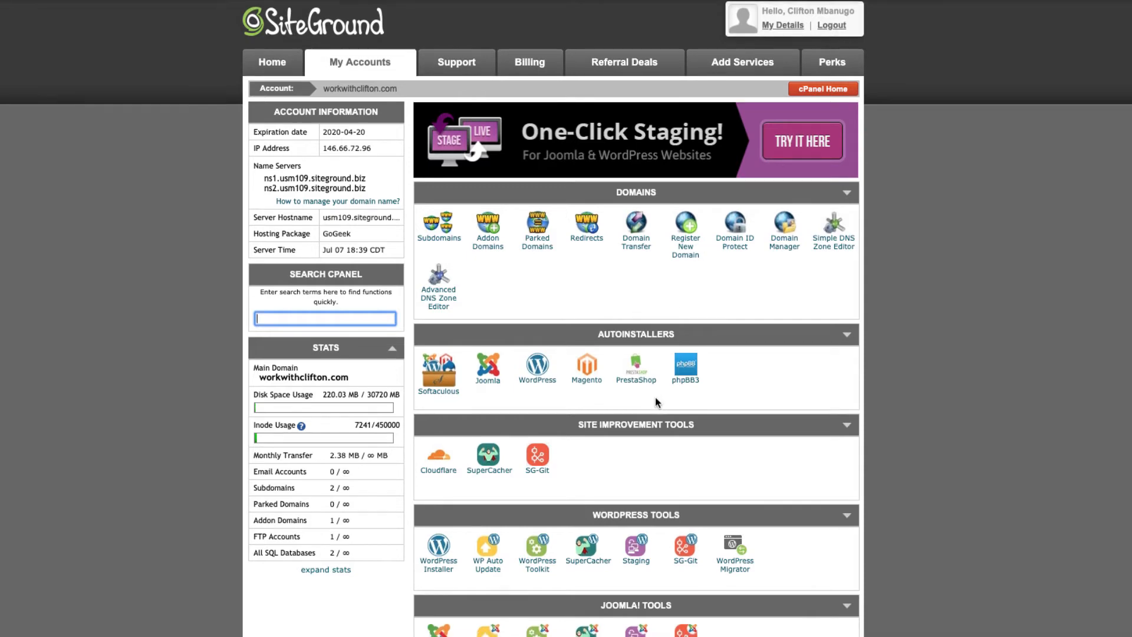
{"action": "scroll", "coordinate": [656, 398], "scroll_direction": "down", "scroll_amount": 8}
{"action": "scroll", "coordinate": [656, 397], "scroll_direction": "down", "scroll_amount": 3}
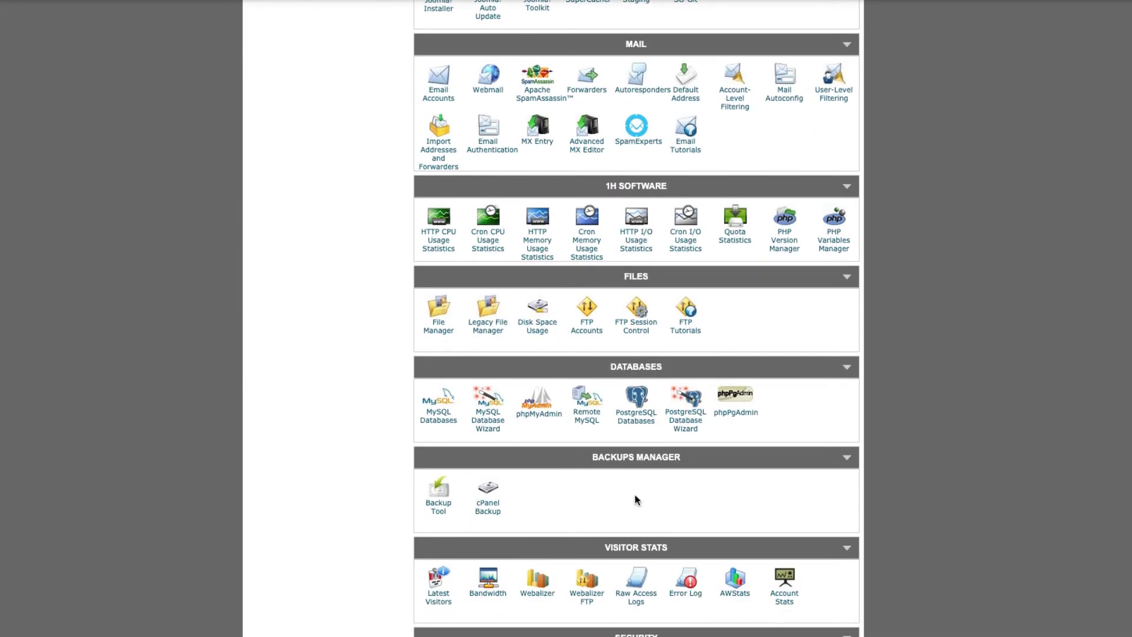
{"action": "scroll", "coordinate": [637, 623], "scroll_direction": "down", "scroll_amount": 1}
{"action": "left_click", "coordinate": [637, 622]}
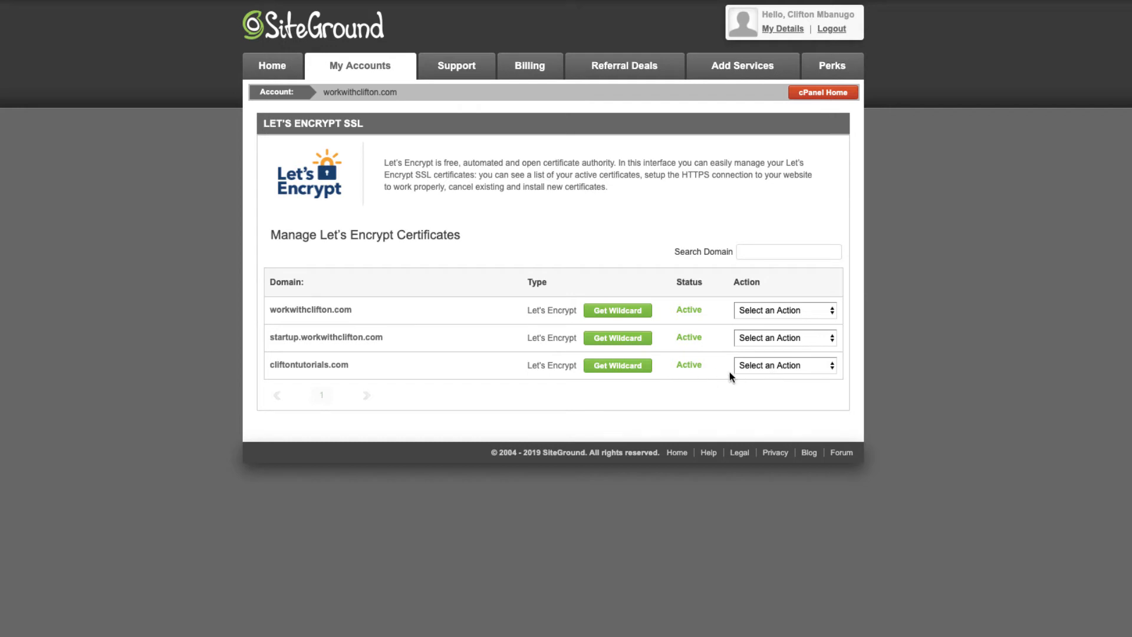
Turn on HTTPS Enforce and External Links Rewrite in cliftontutorials.com's HTTPS settings.
{"action": "left_click", "coordinate": [780, 368]}
{"action": "left_click", "coordinate": [779, 368]}
{"action": "left_click", "coordinate": [780, 368]}
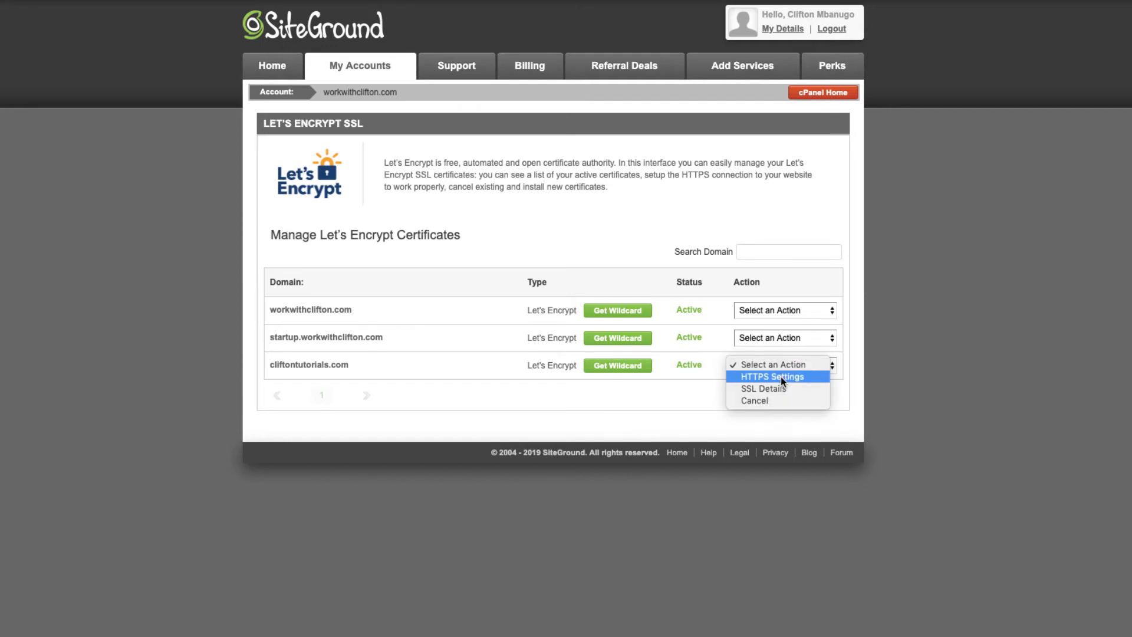
{"action": "left_click", "coordinate": [778, 377]}
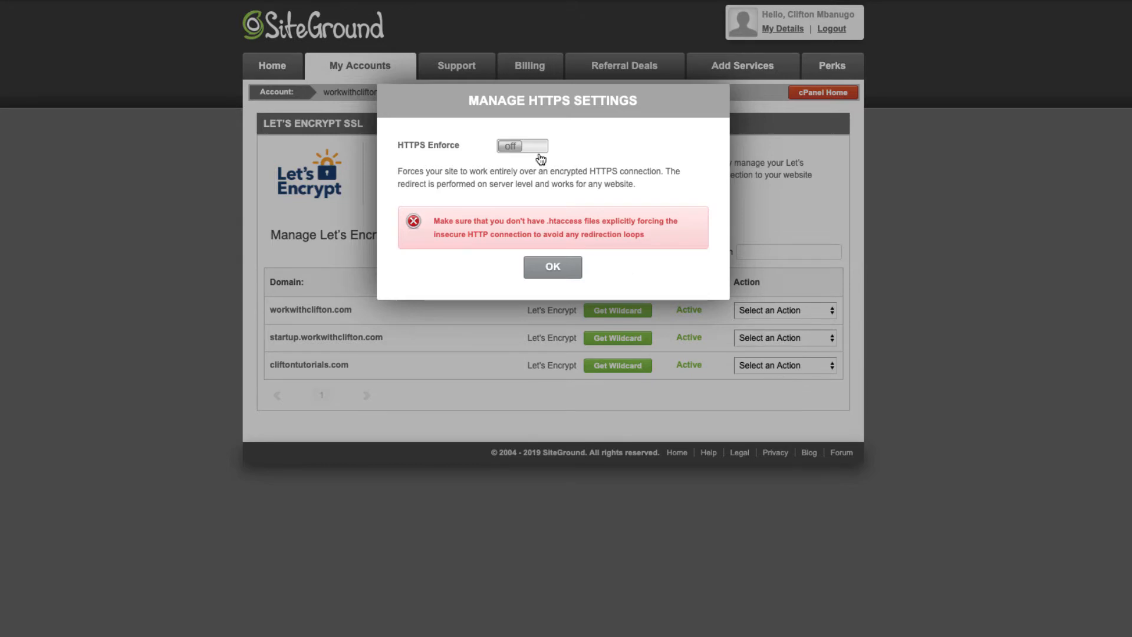
{"action": "left_click", "coordinate": [538, 146]}
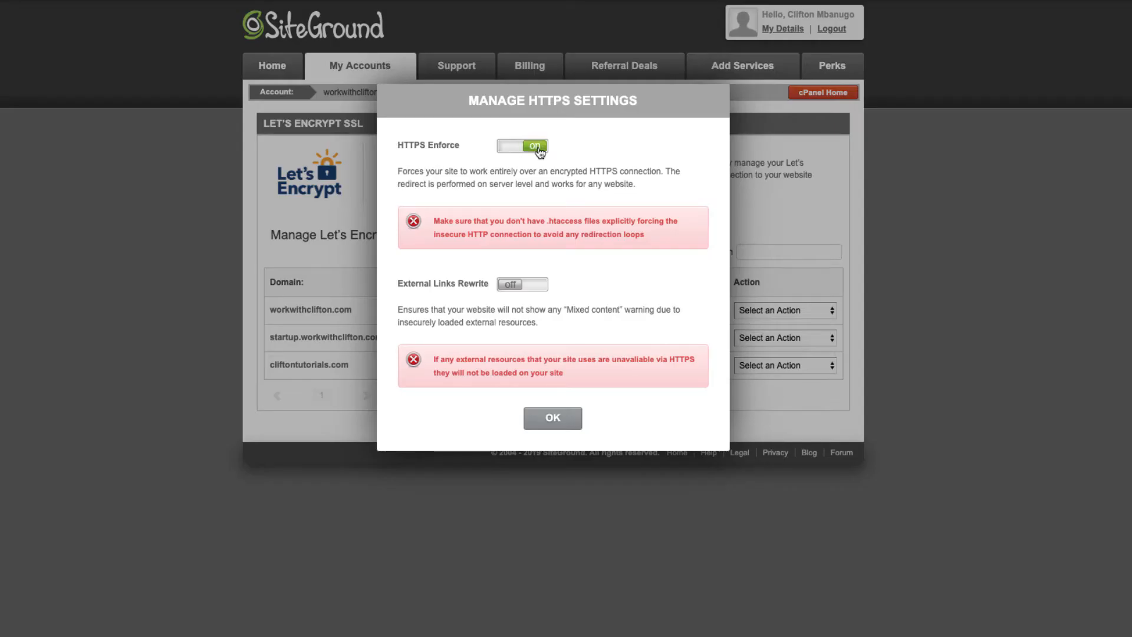
{"action": "left_click", "coordinate": [537, 291]}
{"action": "left_click", "coordinate": [555, 420]}
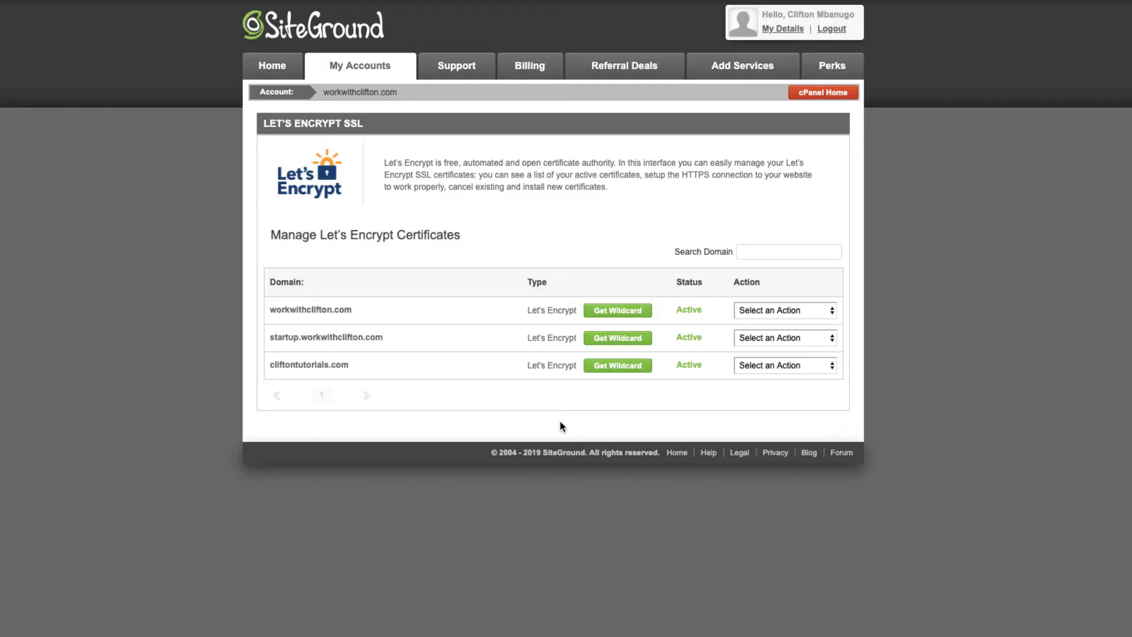
{"action": "left_click", "coordinate": [828, 98]}
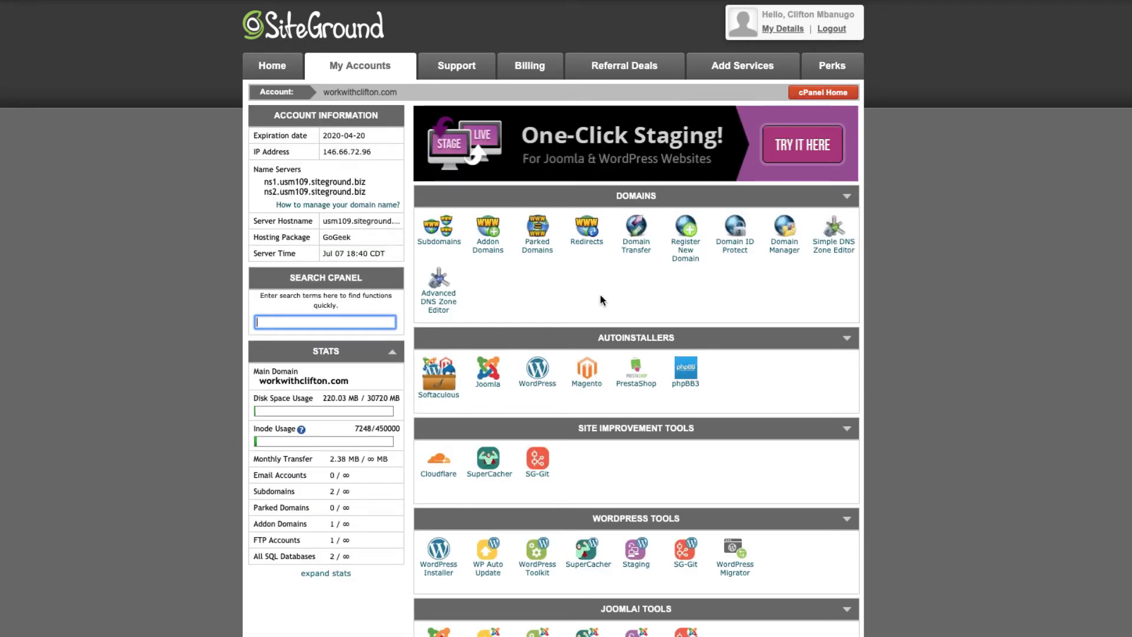
{"action": "scroll", "coordinate": [601, 300], "scroll_direction": "down", "scroll_amount": 1}
{"action": "left_click", "coordinate": [537, 368]}
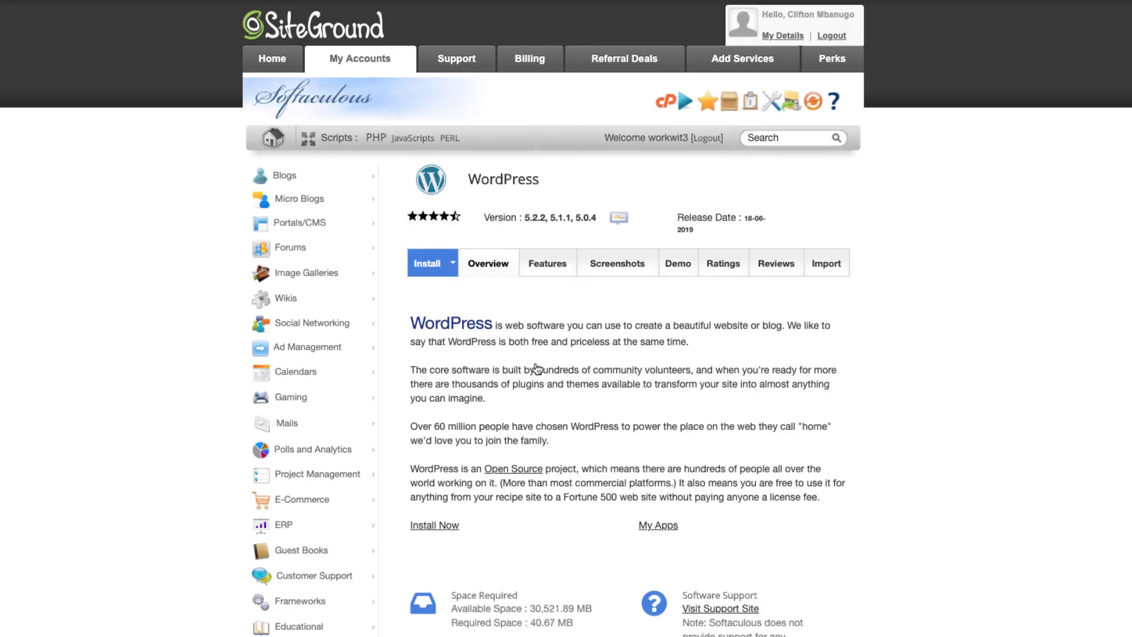
{"action": "left_click", "coordinate": [432, 267]}
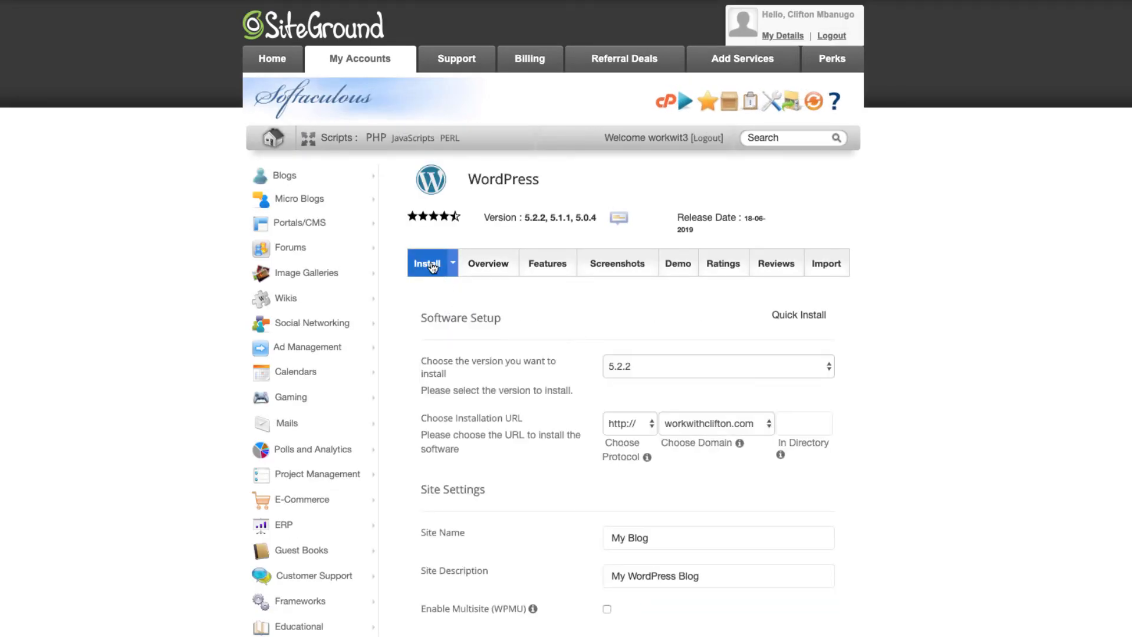
{"action": "left_click", "coordinate": [686, 427]}
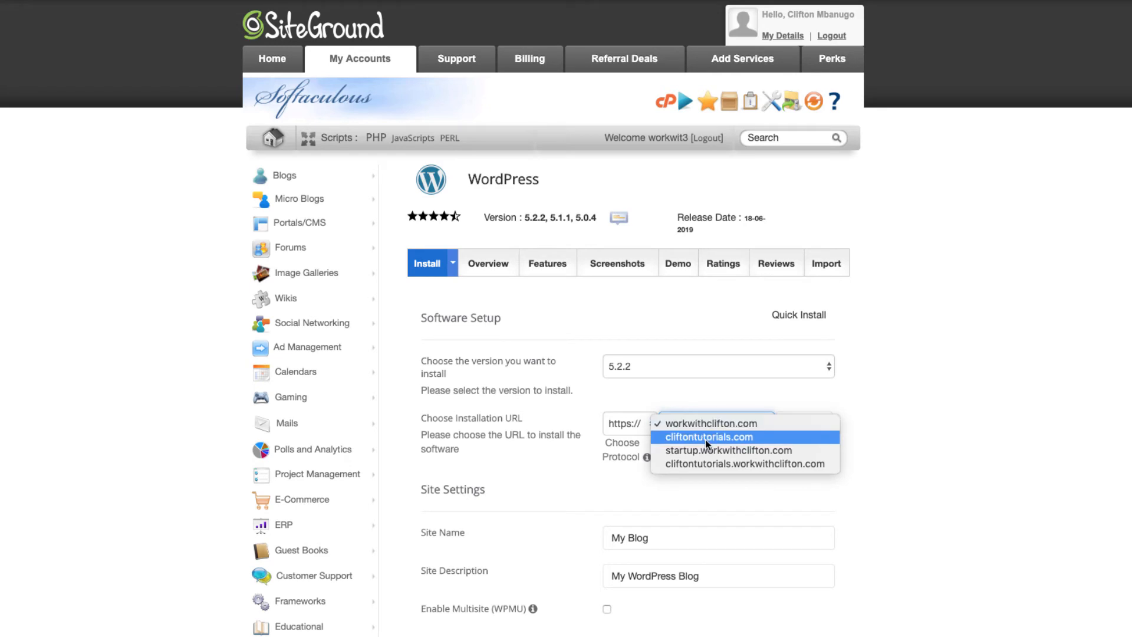
{"action": "left_click", "coordinate": [705, 440]}
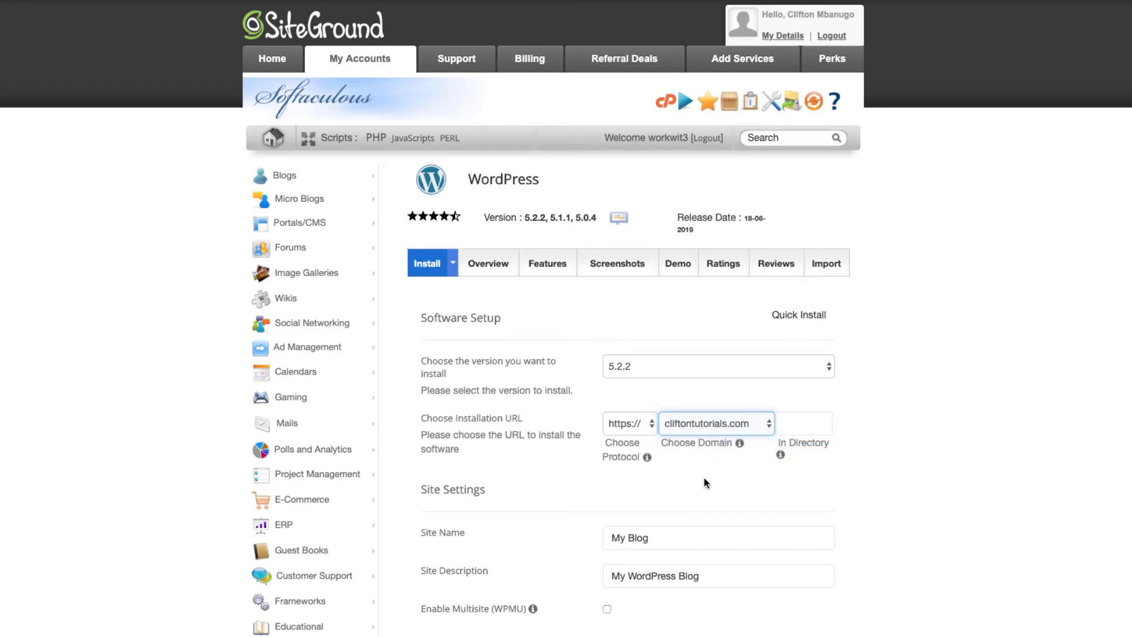
{"action": "left_click", "coordinate": [808, 423]}
Replace the default site name 'My Blog' with 'Clifton Tutorials'.
{"action": "key", "text": "Tab"}
{"action": "scroll", "coordinate": [755, 463], "scroll_direction": "down", "scroll_amount": 3}
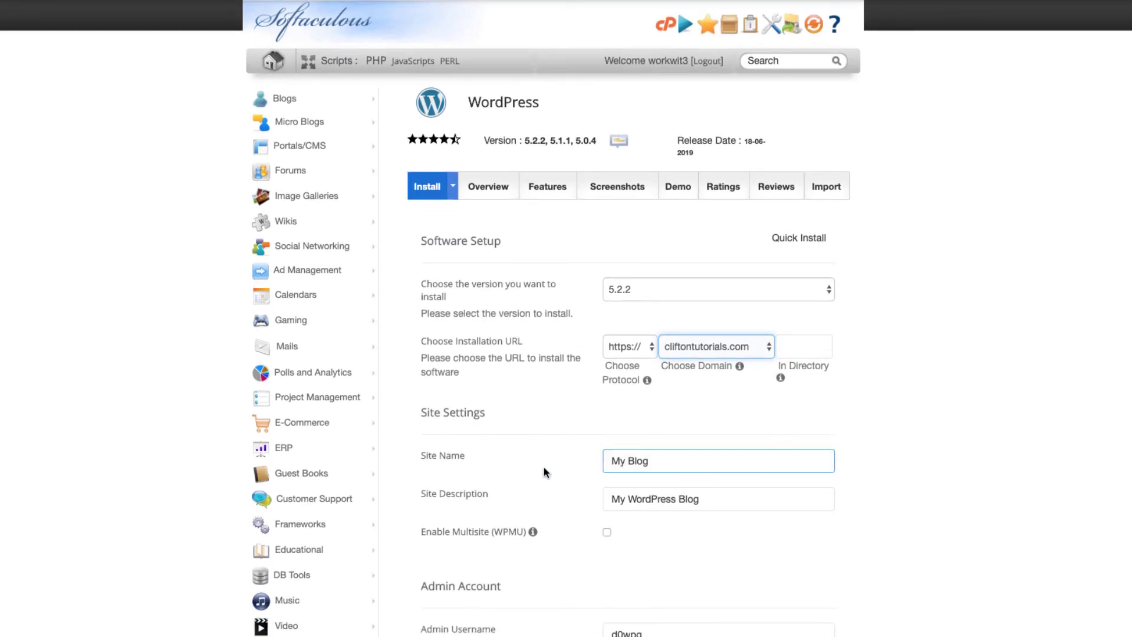
{"action": "left_click", "coordinate": [670, 461]}
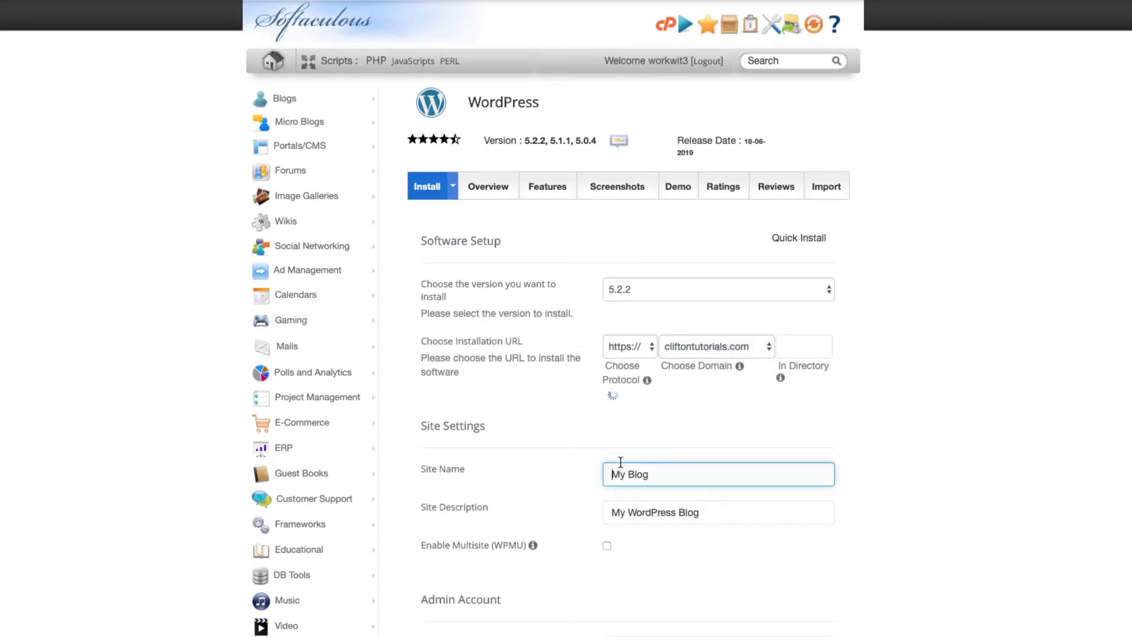
{"action": "left_click_drag", "start_coordinate": [620, 462], "coordinate": [609, 471]}
{"action": "type", "text": "Cl"}
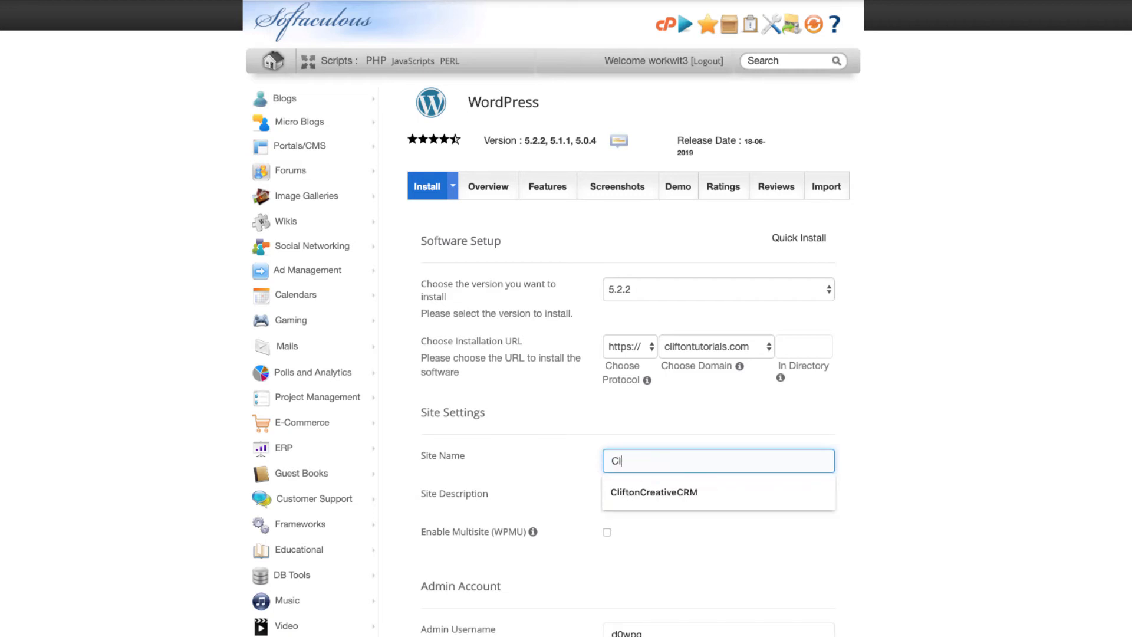
{"action": "type", "text": "ifton Tutorials"}
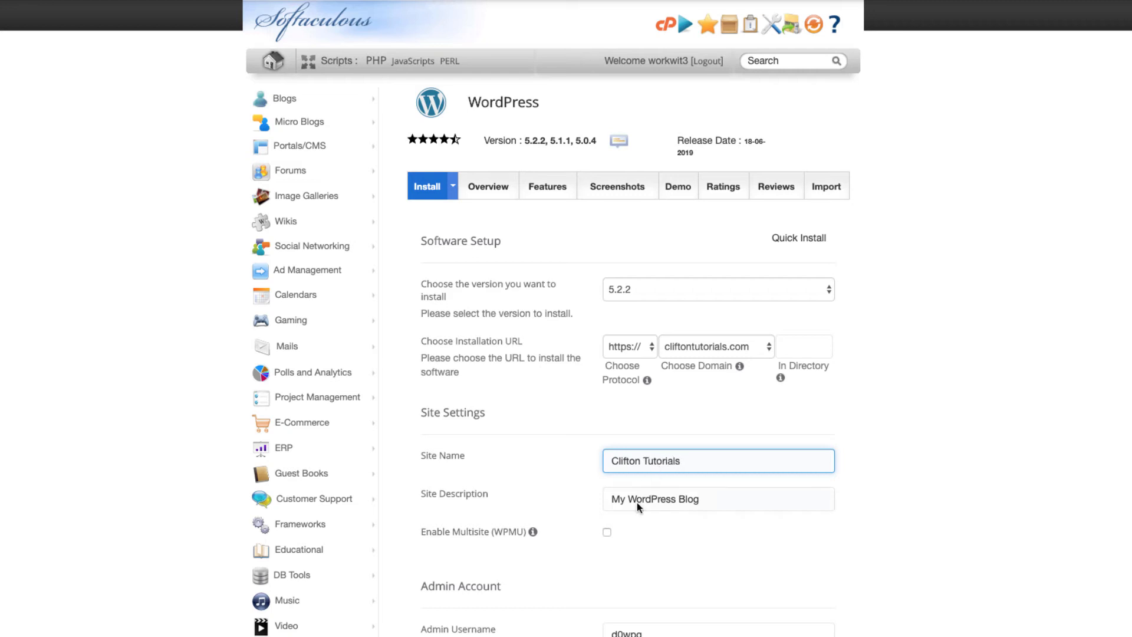
Replace the site description with 'Clifton's WordPress Tutorials', fixing typos along the way.
{"action": "left_click", "coordinate": [715, 503]}
{"action": "key", "text": "ctrl+a"}
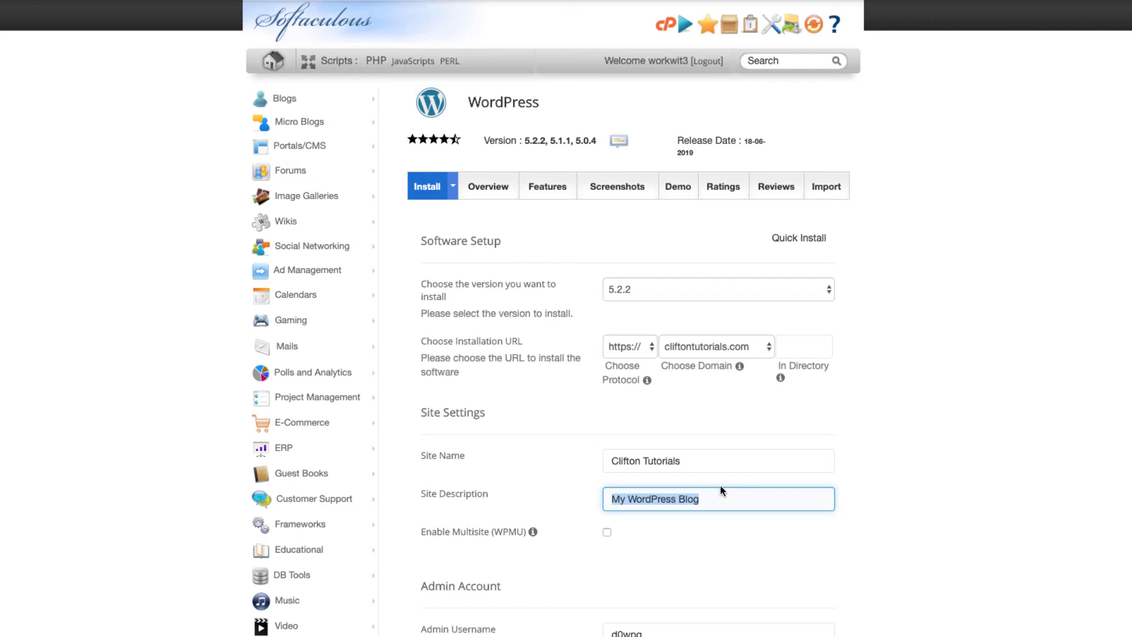
{"action": "type", "text": "CLifton"}
{"action": "key", "text": "BackSpace"}
{"action": "key", "text": "BackSpace"}
{"action": "key", "text": "BackSpace"}
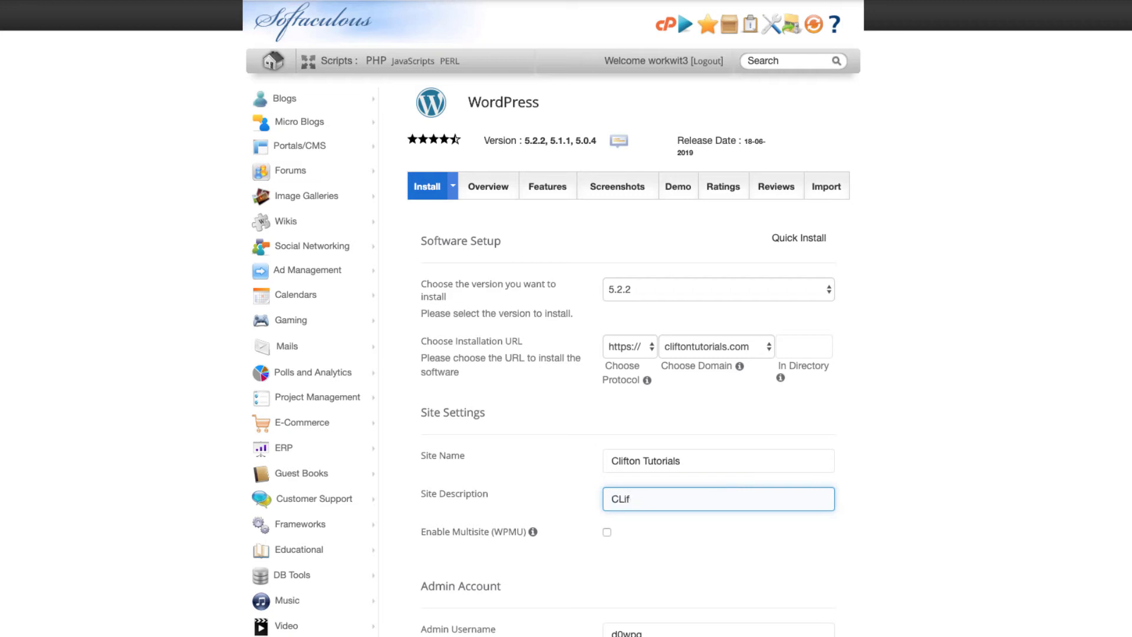
{"action": "key", "text": "BackSpace"}
{"action": "key", "text": "BackSpace"}
{"action": "key", "text": "BackSpace"}
{"action": "type", "text": "lifton's Wordp"}
{"action": "key", "text": "BackSpace"}
{"action": "type", "text": "Press Tut"}
{"action": "type", "text": "op"}
{"action": "key", "text": "BackSpace"}
{"action": "key", "text": "BackSpace"}
{"action": "type", "text": "oti"}
{"action": "key", "text": "BackSpace"}
Finish the description ending 'Tutorials' and move down to the admin account fields.
{"action": "type", "text": "rials"}
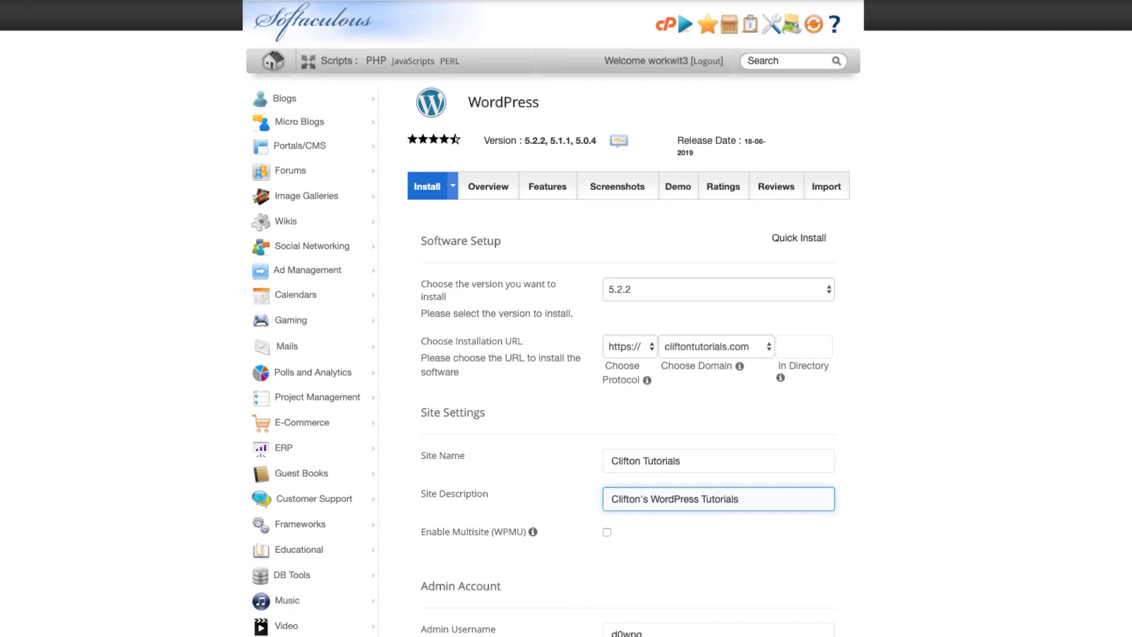
{"action": "scroll", "coordinate": [658, 555], "scroll_direction": "down", "scroll_amount": 1}
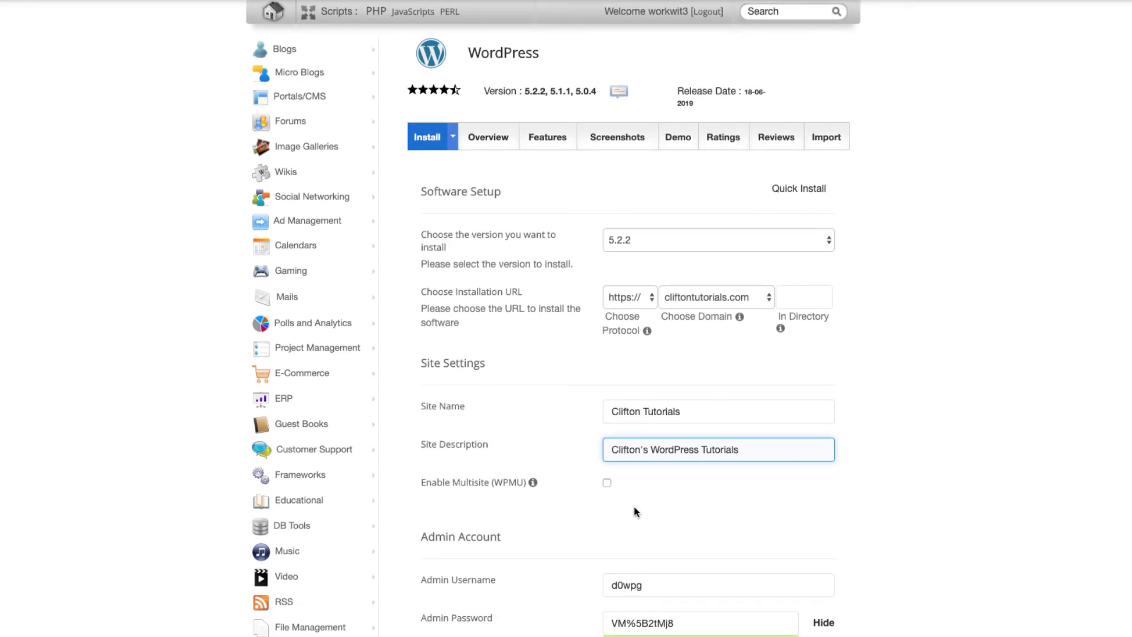
{"action": "scroll", "coordinate": [635, 509], "scroll_direction": "down", "scroll_amount": 1}
{"action": "scroll", "coordinate": [634, 508], "scroll_direction": "down", "scroll_amount": 1}
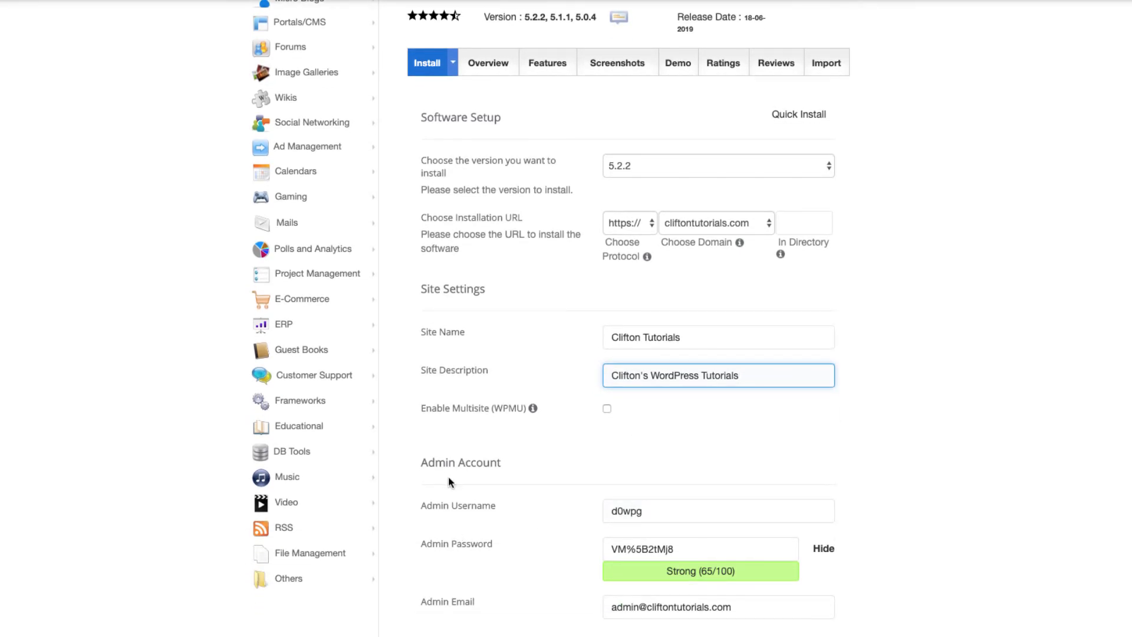
{"action": "scroll", "coordinate": [505, 541], "scroll_direction": "down", "scroll_amount": 2}
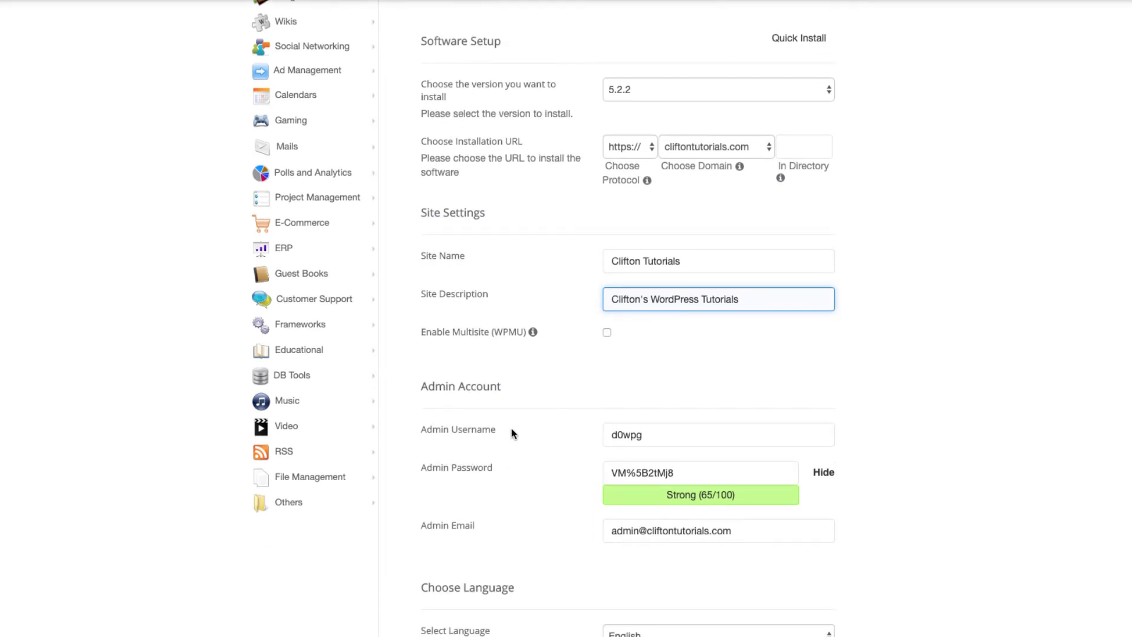
Keep the default admin username and enter a new admin password.
{"action": "double_click", "coordinate": [662, 426]}
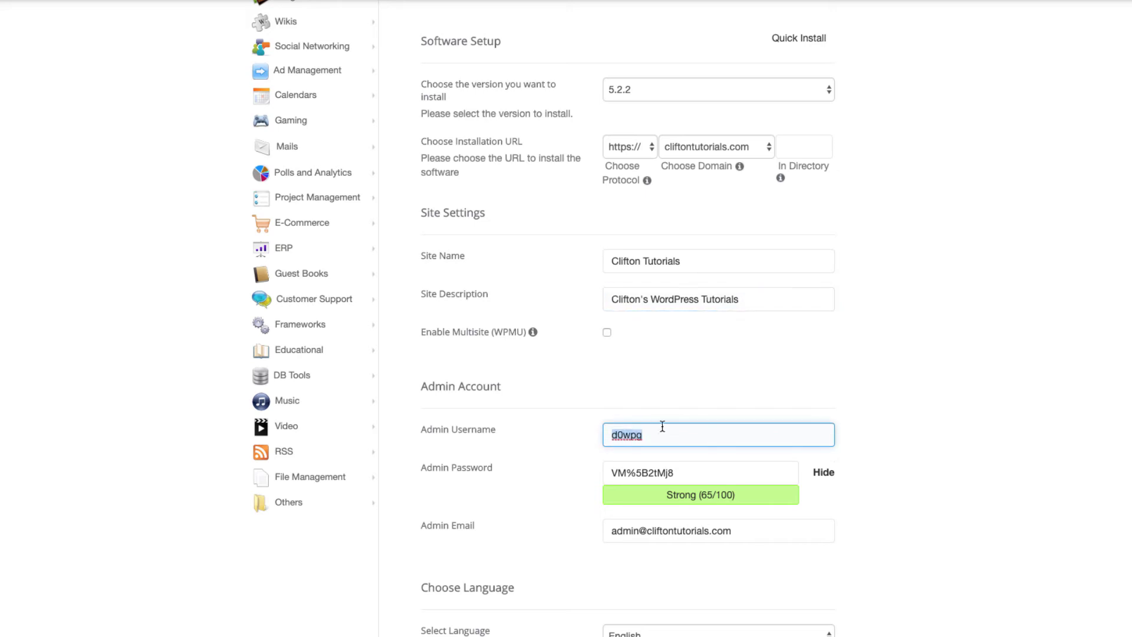
{"action": "key", "text": "Tab"}
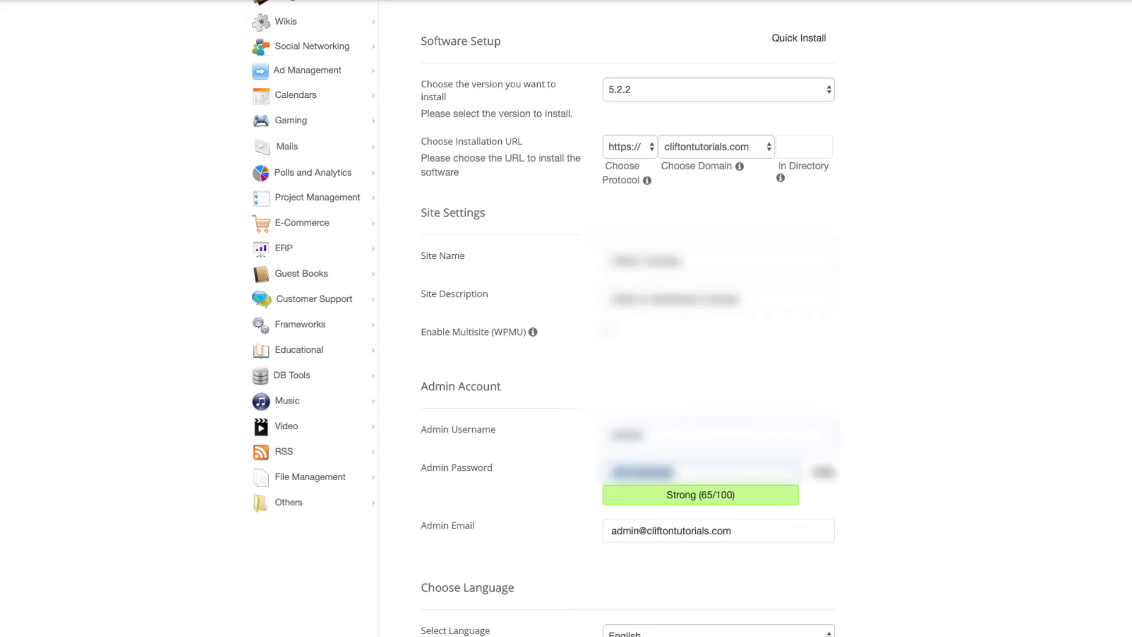
{"action": "type", "text": "passwo"}
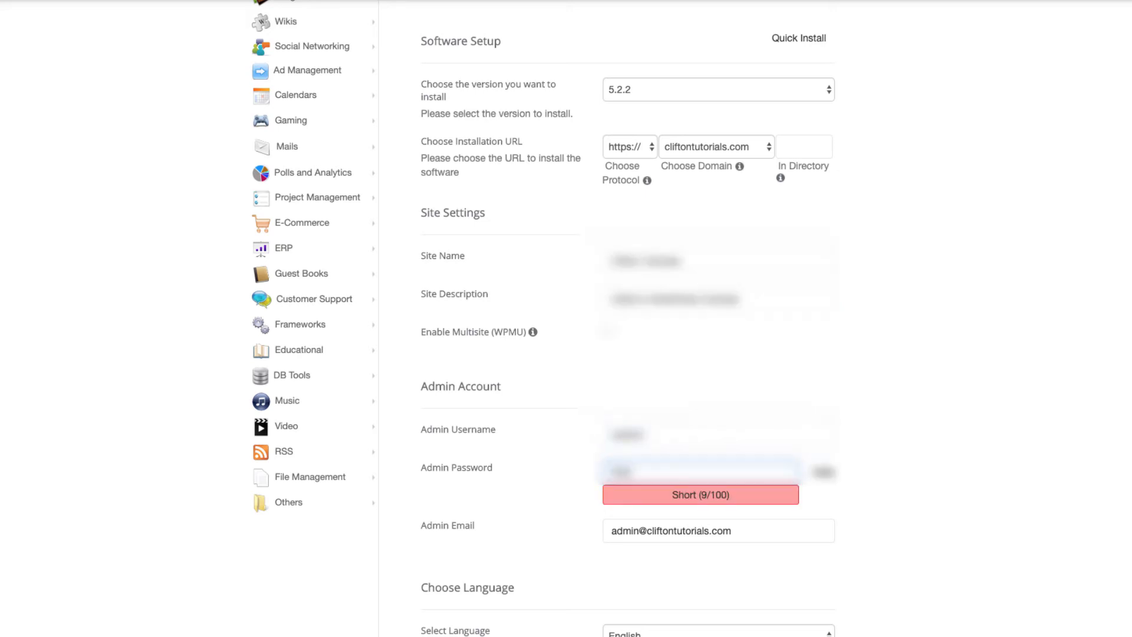
{"action": "key", "text": "BackSpace"}
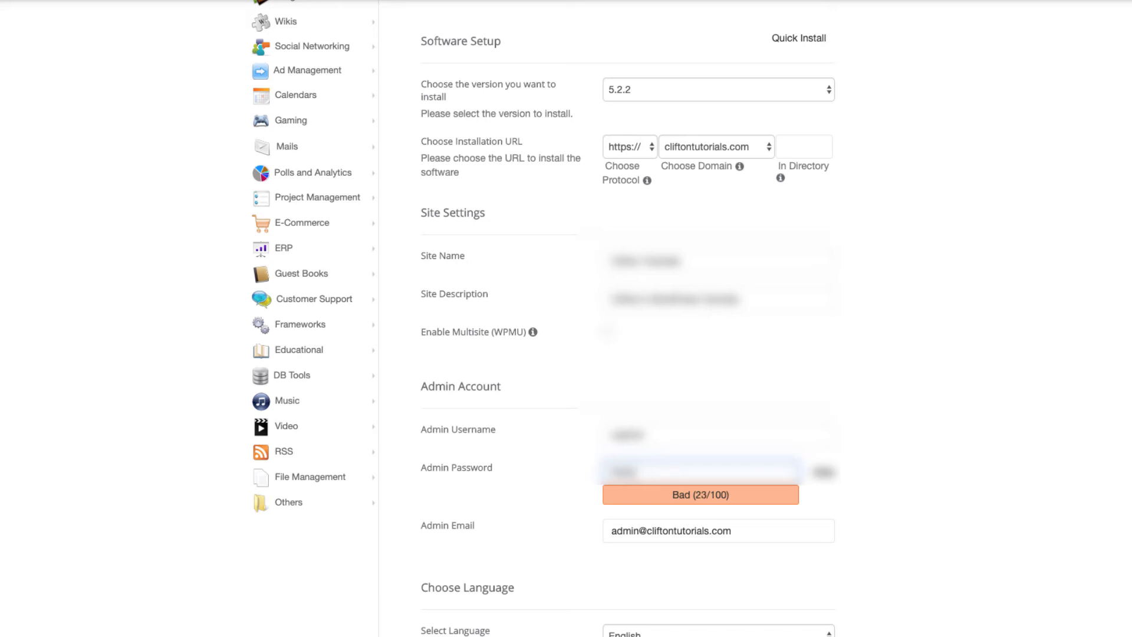
{"action": "type", "text": "ord12*****"}
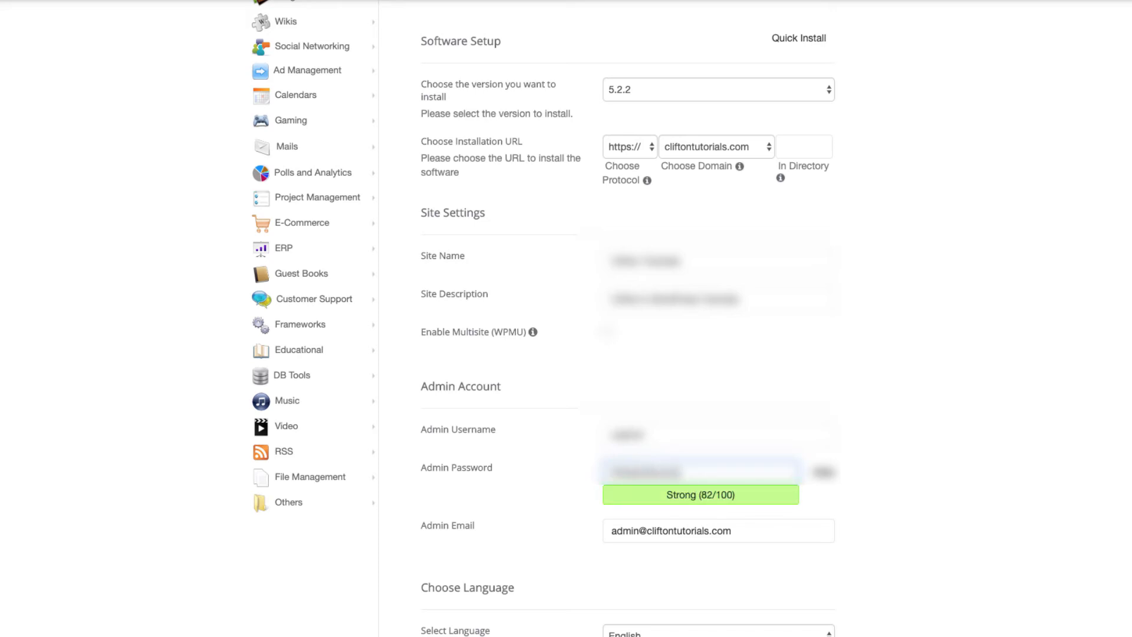
{"action": "type", "text": "*********"}
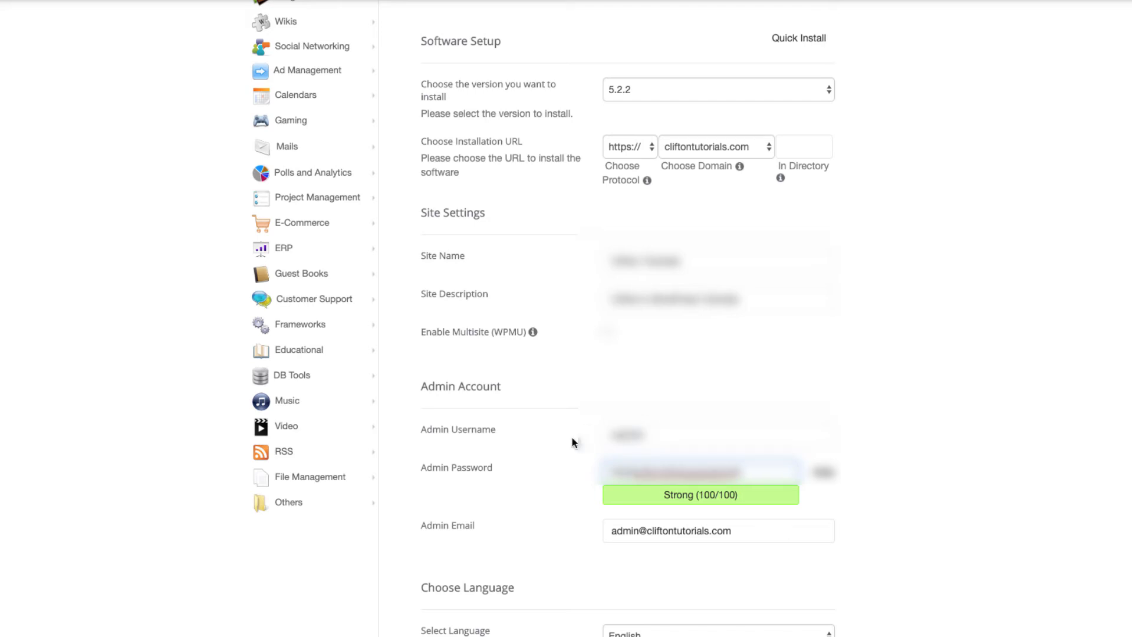
Replace the default admin email with your own personal e-mail address.
{"action": "scroll", "coordinate": [607, 515], "scroll_direction": "down", "scroll_amount": 2}
{"action": "scroll", "coordinate": [608, 510], "scroll_direction": "down", "scroll_amount": 2}
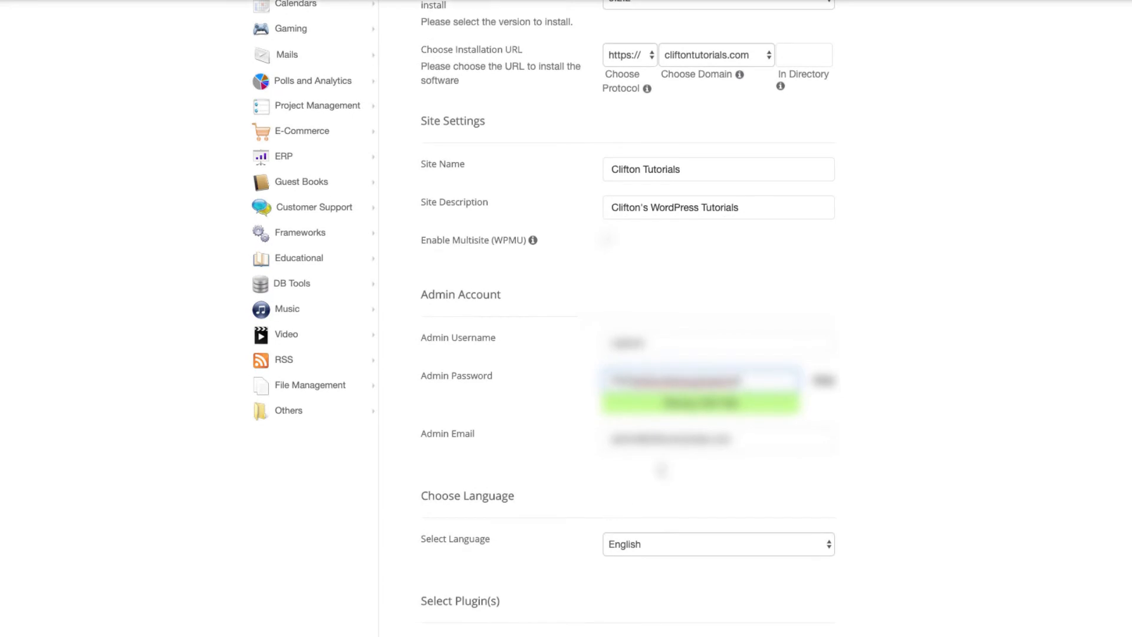
{"action": "left_click_drag", "start_coordinate": [745, 439], "coordinate": [594, 446]}
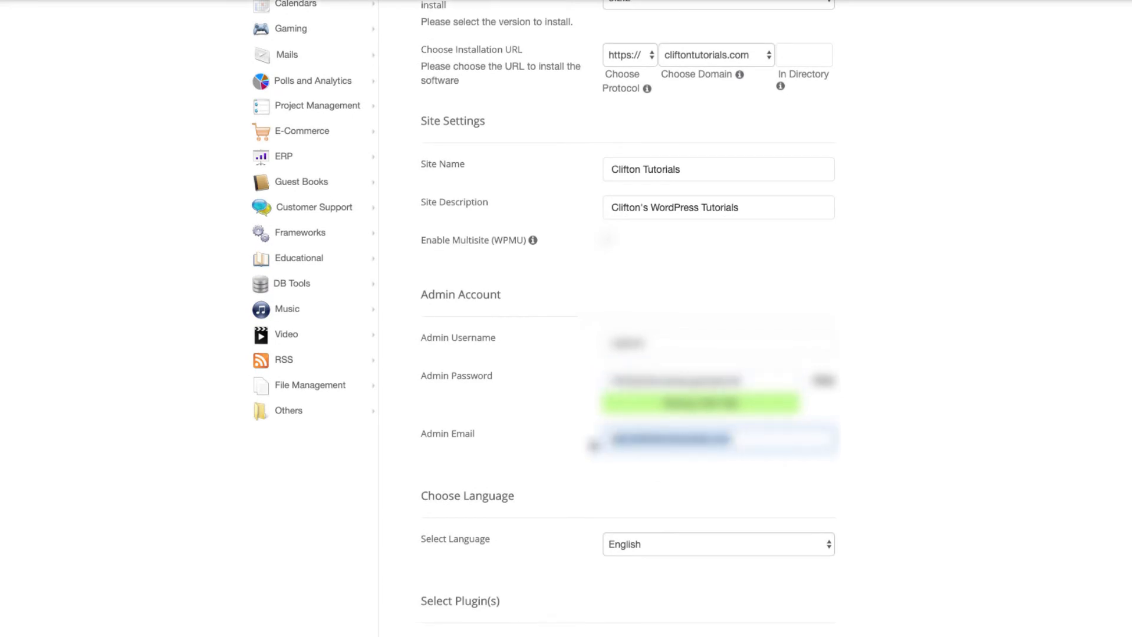
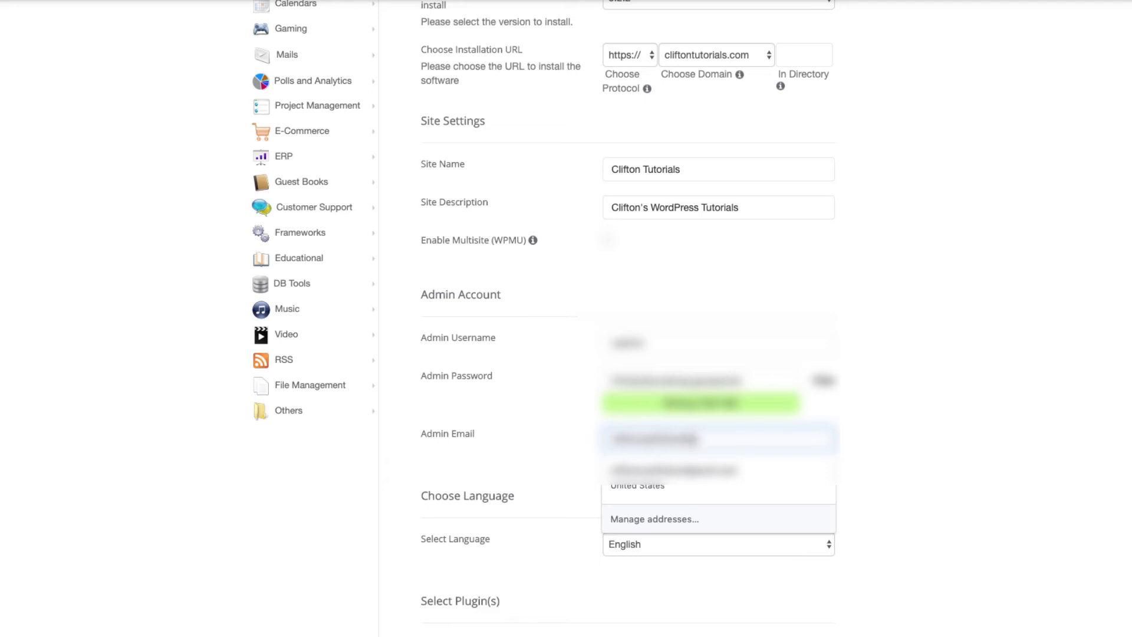
{"action": "left_click", "coordinate": [478, 470]}
Untick WordPress Starter and expand Advanced Options, showing database wp575 and prefix wppn_.
{"action": "scroll", "coordinate": [561, 528], "scroll_direction": "down", "scroll_amount": 3}
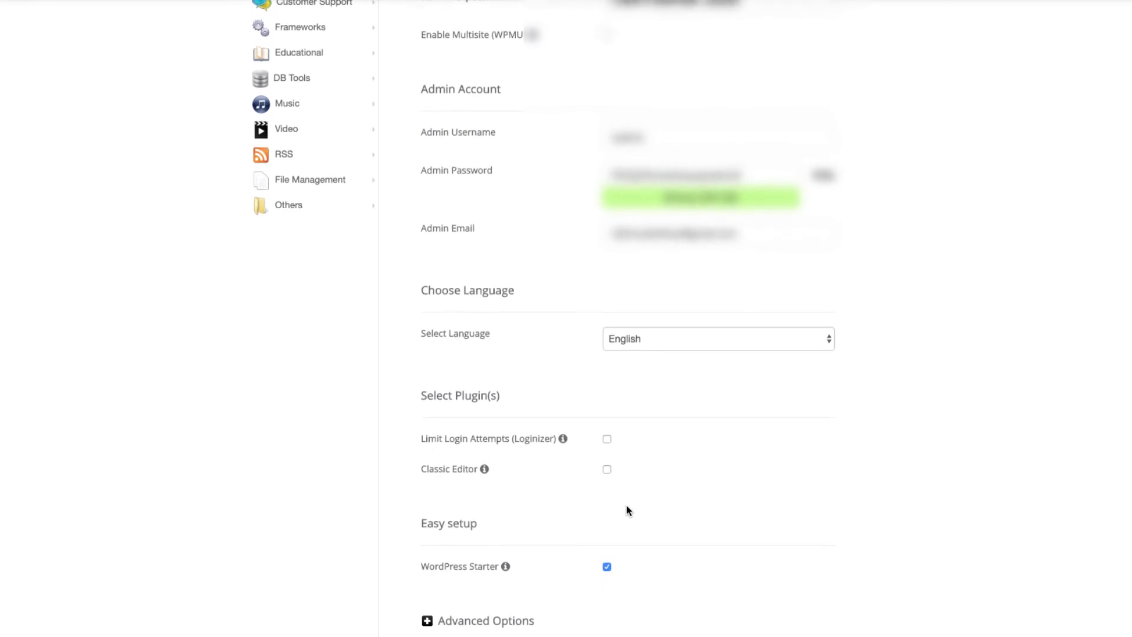
{"action": "mouse_move", "coordinate": [506, 571]}
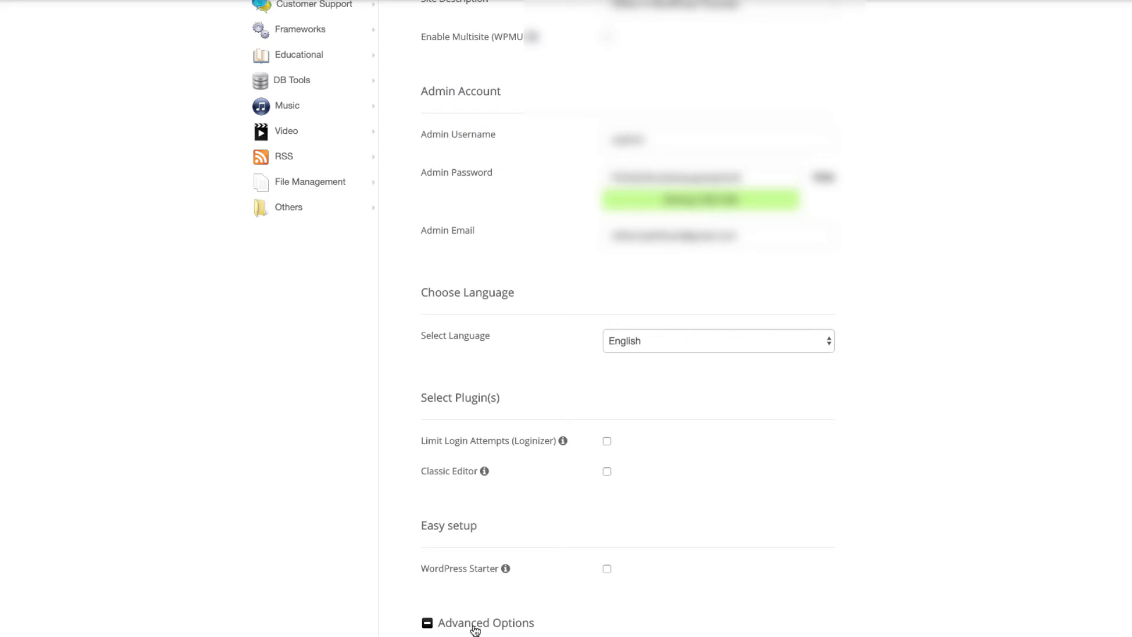
{"action": "scroll", "coordinate": [475, 630], "scroll_direction": "down", "scroll_amount": 3}
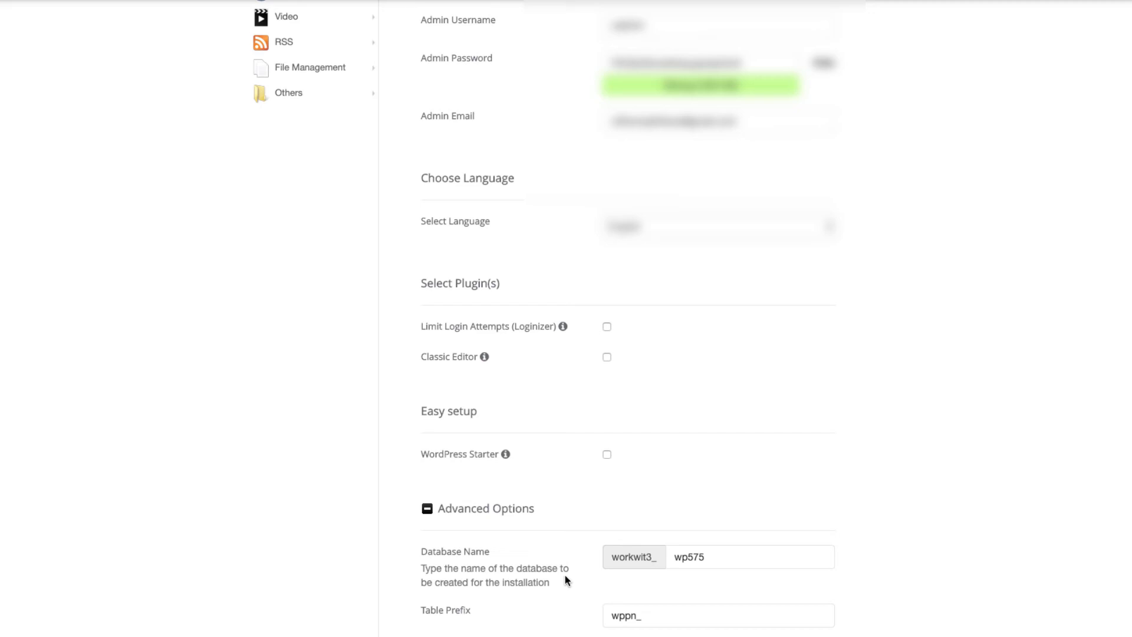
Change the database name from wp575 to ctuts.
{"action": "scroll", "coordinate": [565, 575], "scroll_direction": "down", "scroll_amount": 1}
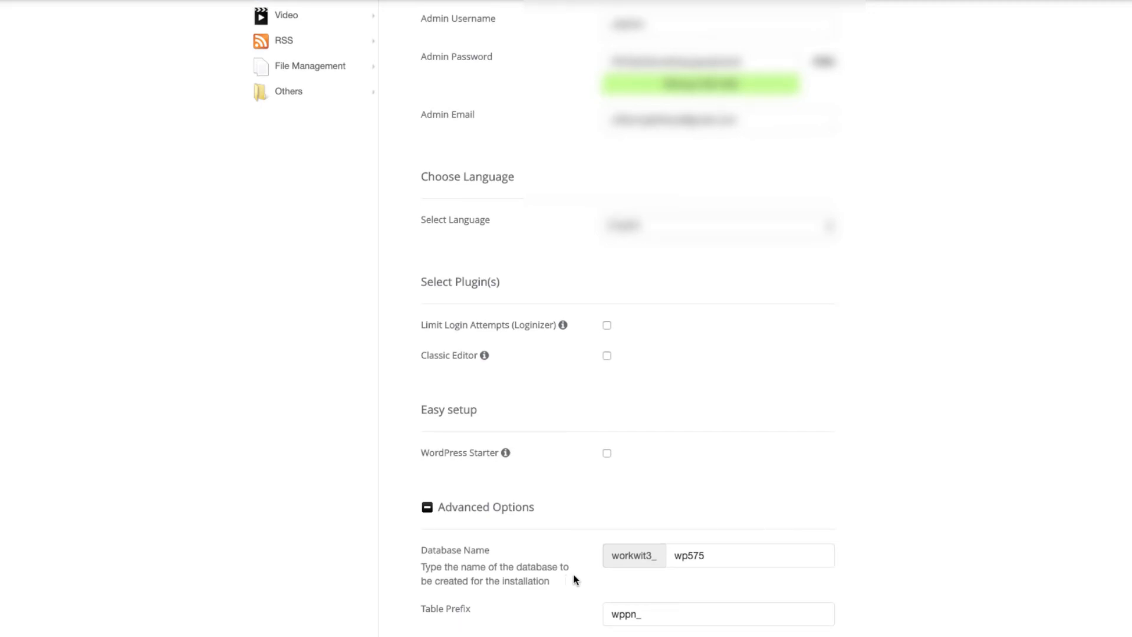
{"action": "left_click", "coordinate": [682, 561]}
{"action": "left_click", "coordinate": [684, 571]}
{"action": "left_click", "coordinate": [633, 615]}
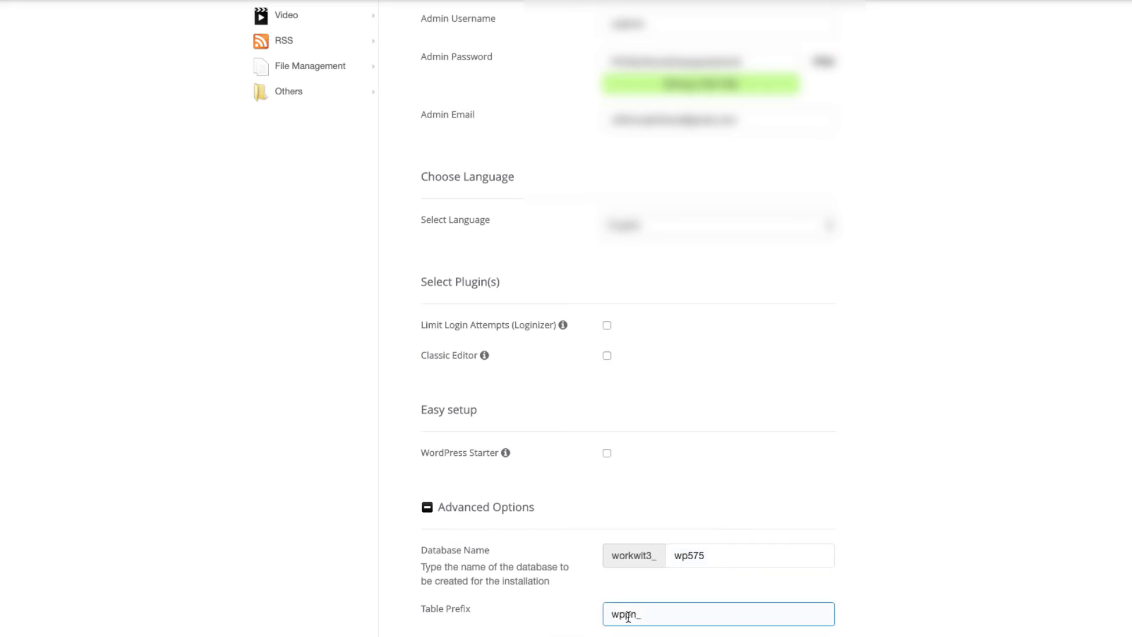
{"action": "left_click", "coordinate": [660, 571]}
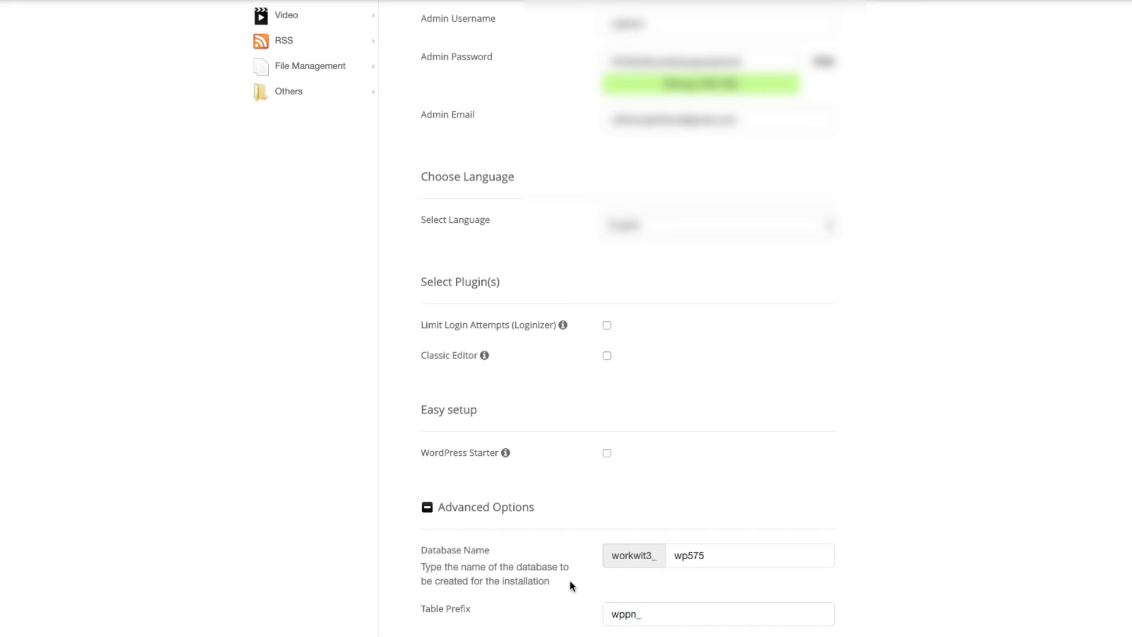
{"action": "scroll", "coordinate": [570, 586], "scroll_direction": "down", "scroll_amount": 1}
{"action": "left_click", "coordinate": [691, 548]}
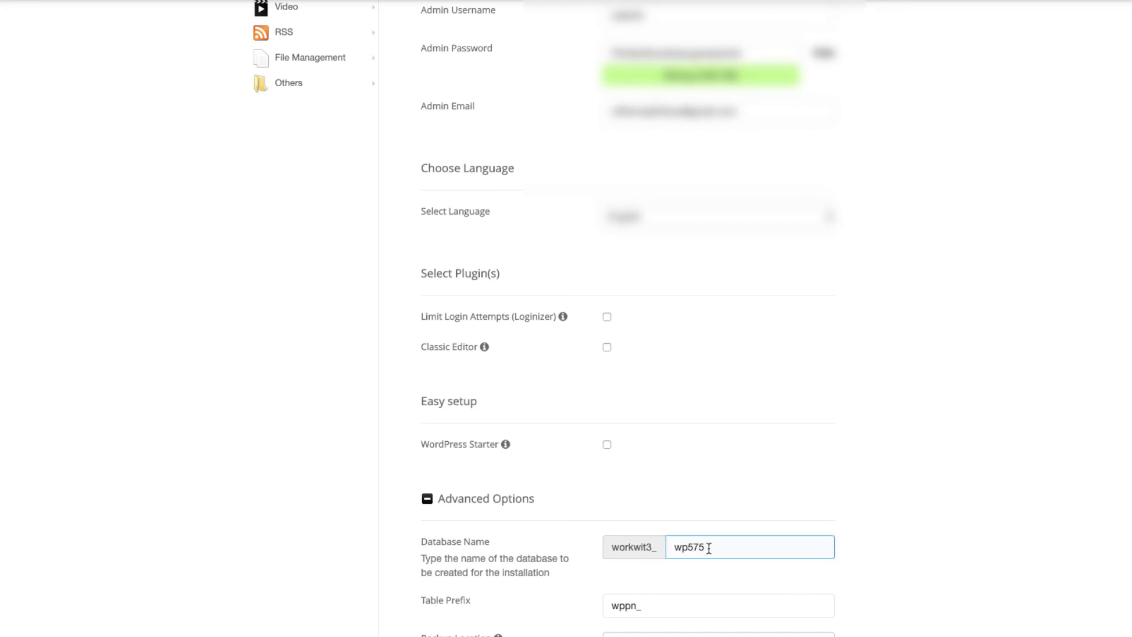
{"action": "left_click_drag", "start_coordinate": [709, 548], "coordinate": [677, 549]}
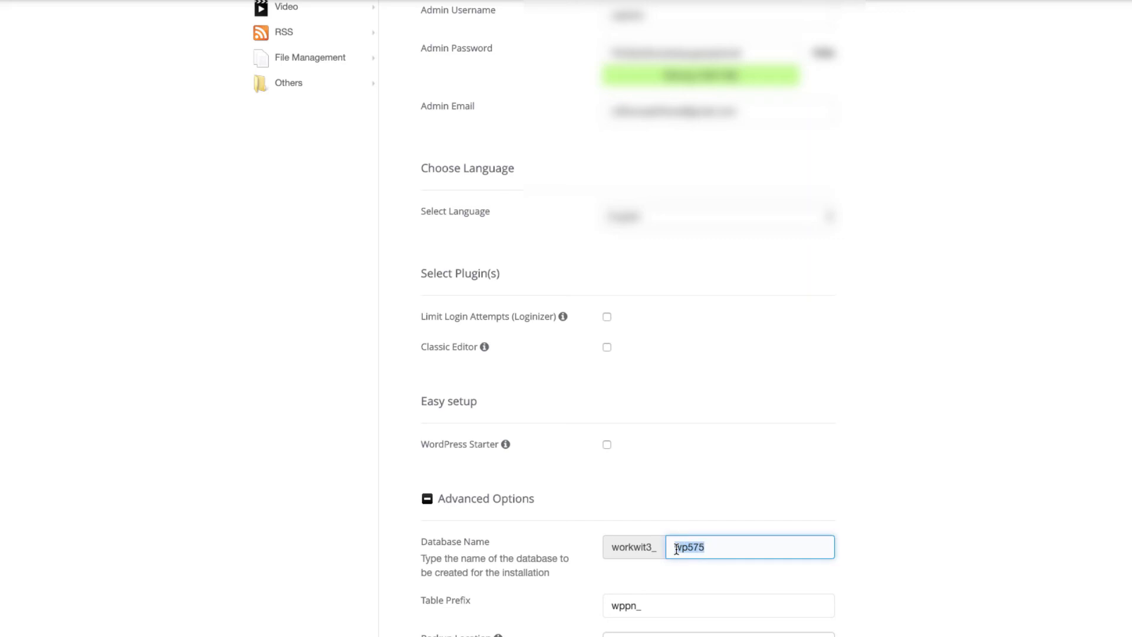
{"action": "type", "text": "ct"}
{"action": "type", "text": "uts"}
Replace the table prefix wppn_ with ctuts_.
{"action": "left_click", "coordinate": [636, 607]}
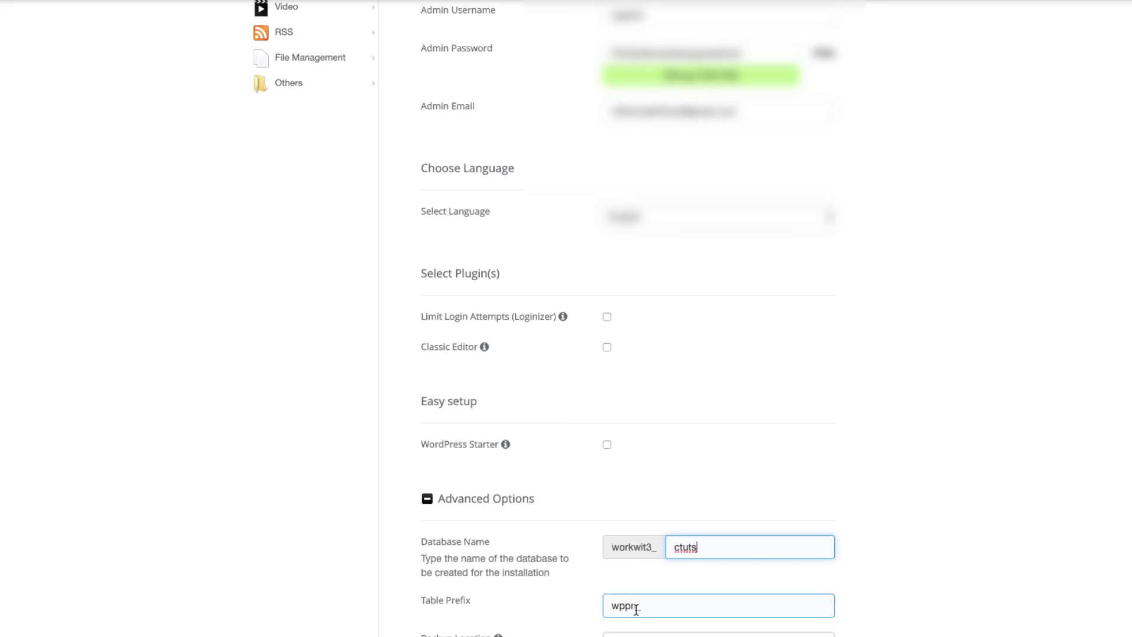
{"action": "left_click", "coordinate": [637, 607]}
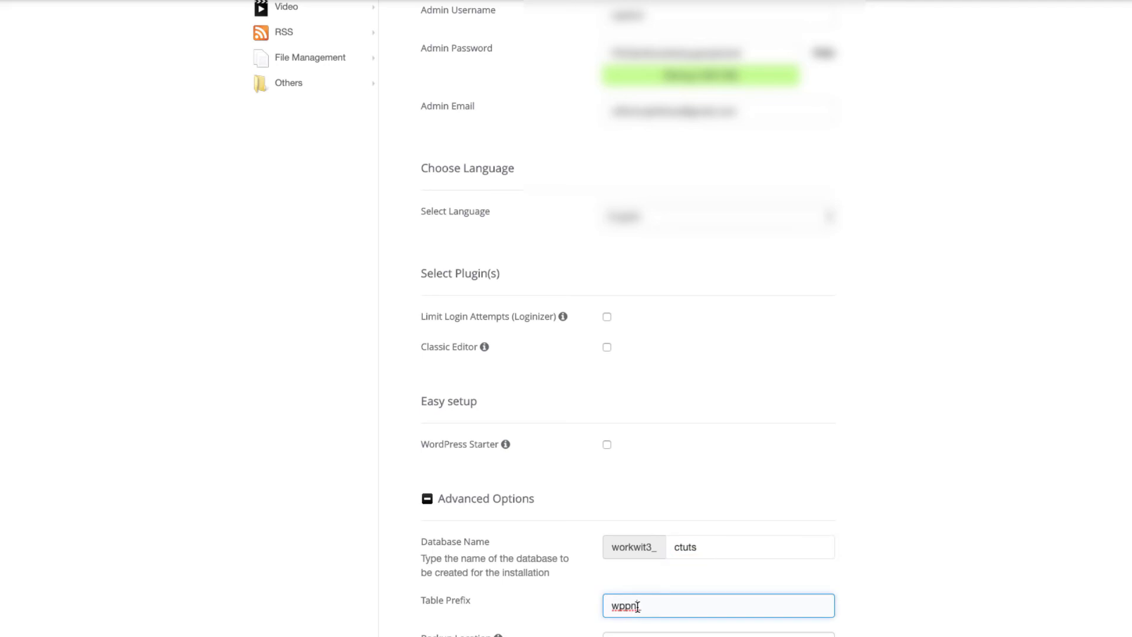
{"action": "left_click_drag", "start_coordinate": [637, 608], "coordinate": [585, 611]}
{"action": "type", "text": "ctuts_"}
{"action": "left_click", "coordinate": [545, 597]}
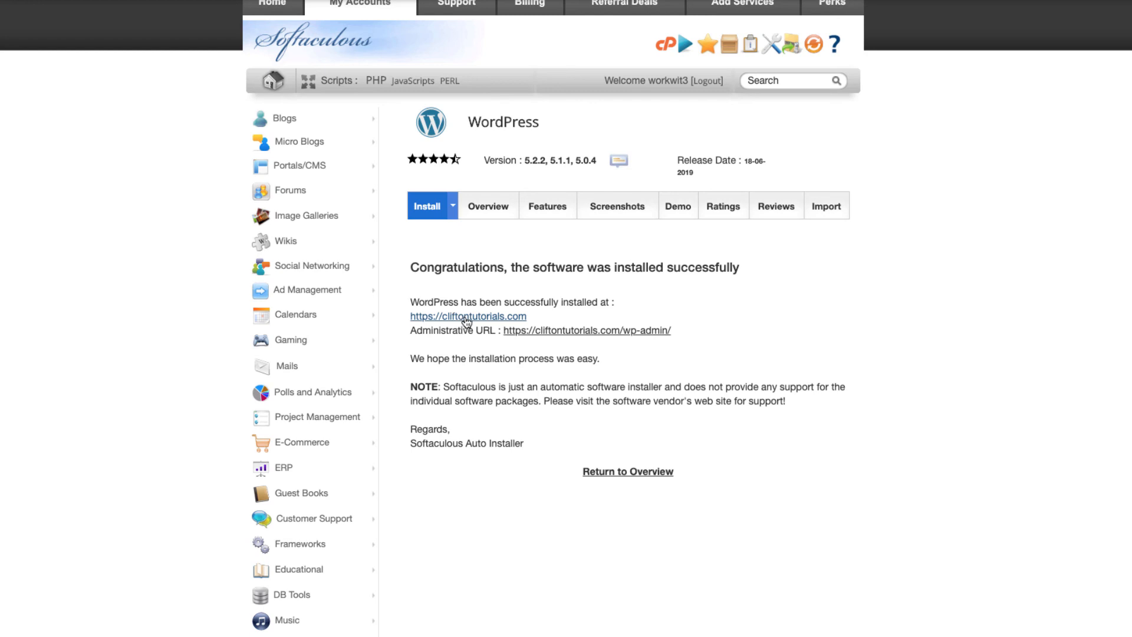
{"action": "left_click", "coordinate": [480, 318]}
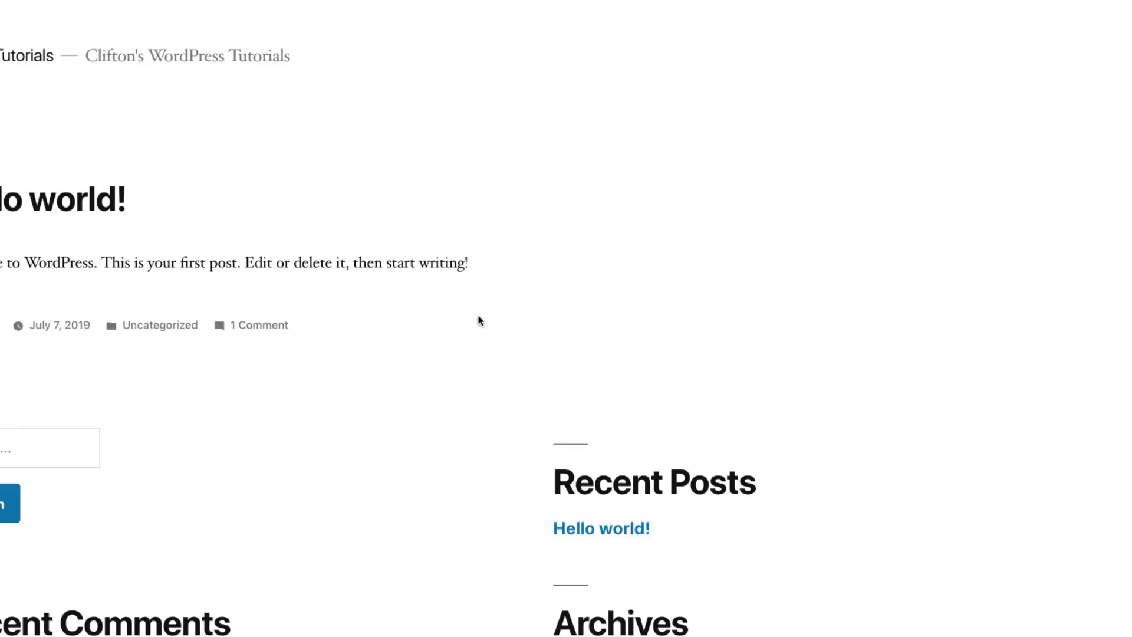
{"action": "scroll", "coordinate": [443, 465], "scroll_direction": "down", "scroll_amount": 3}
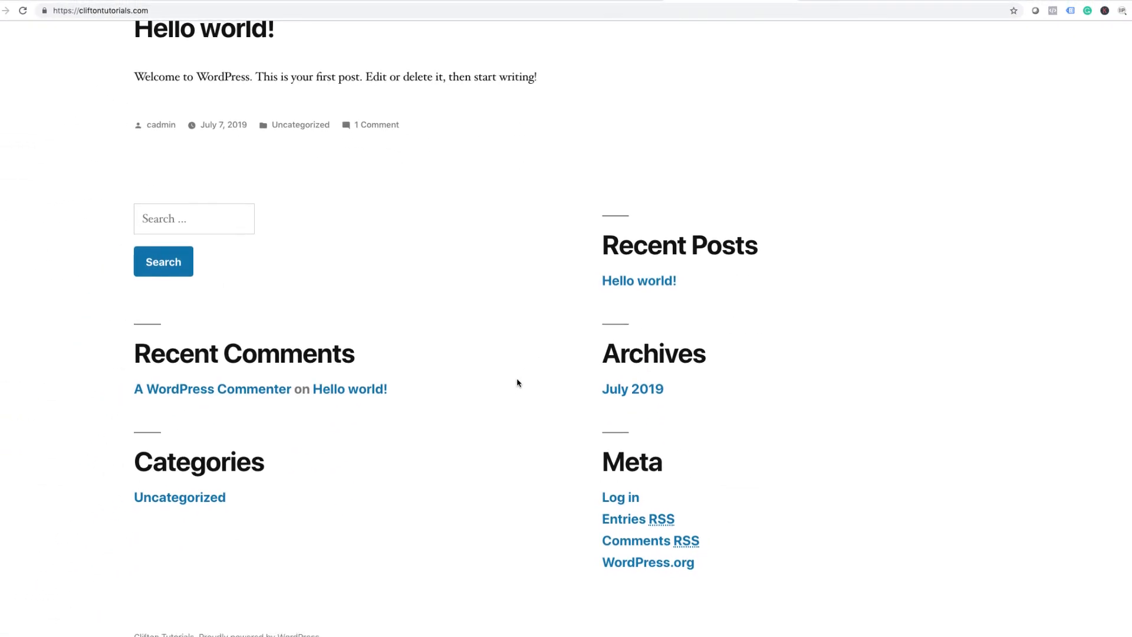
{"action": "scroll", "coordinate": [518, 384], "scroll_direction": "up", "scroll_amount": 3}
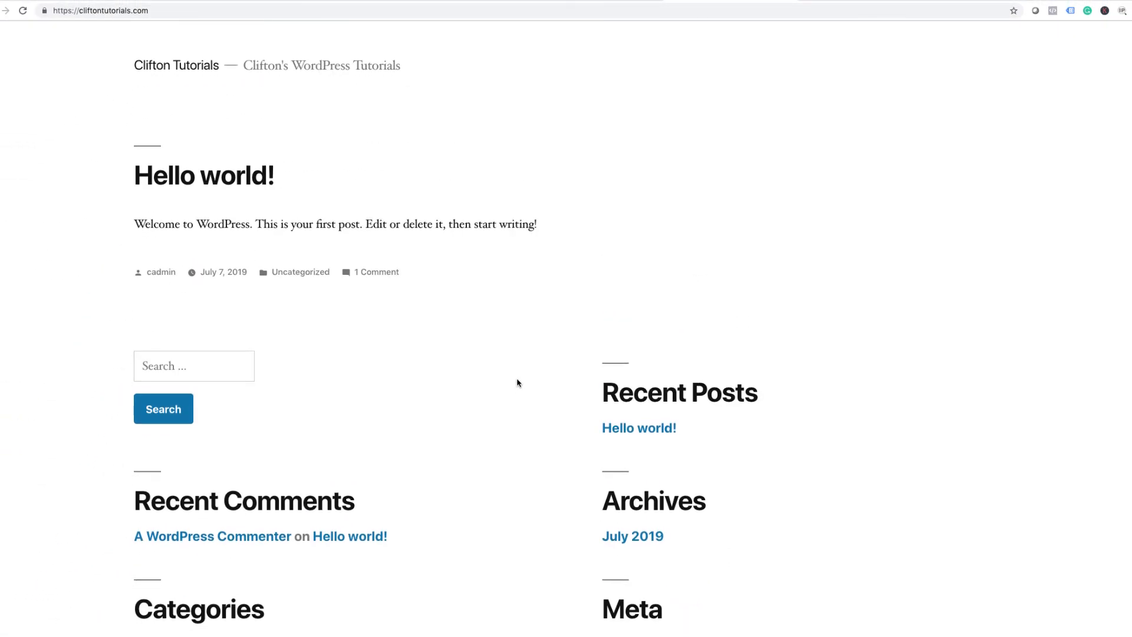
{"action": "scroll", "coordinate": [517, 383], "scroll_direction": "down", "scroll_amount": 3}
{"action": "scroll", "coordinate": [518, 384], "scroll_direction": "up", "scroll_amount": 3}
{"action": "scroll", "coordinate": [618, 326], "scroll_direction": "down", "scroll_amount": 3}
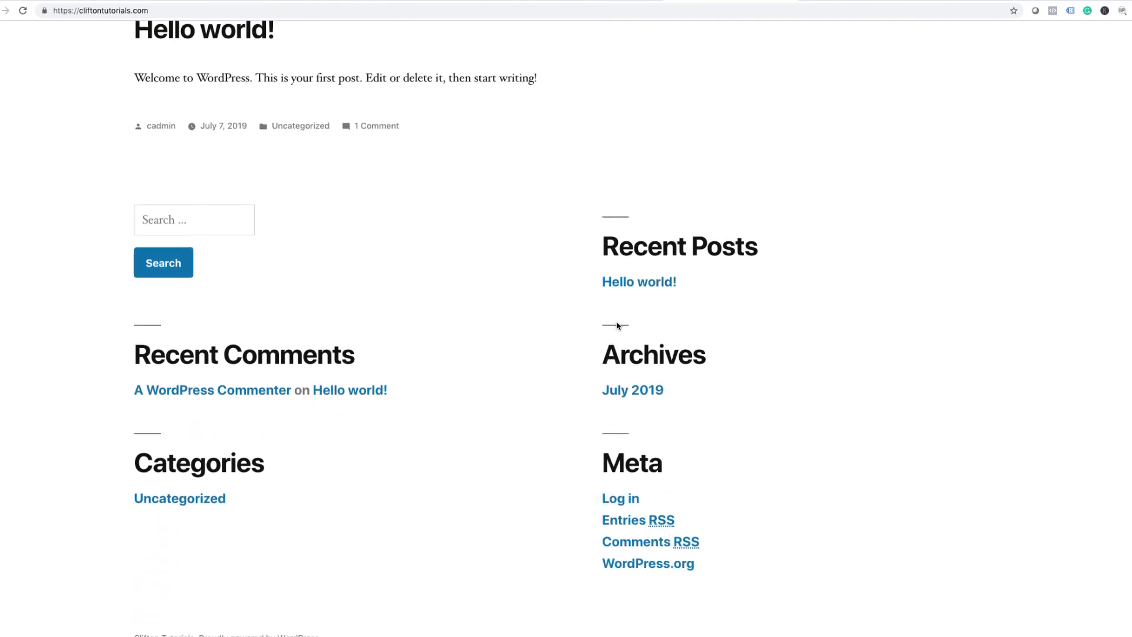
{"action": "scroll", "coordinate": [617, 326], "scroll_direction": "up", "scroll_amount": 3}
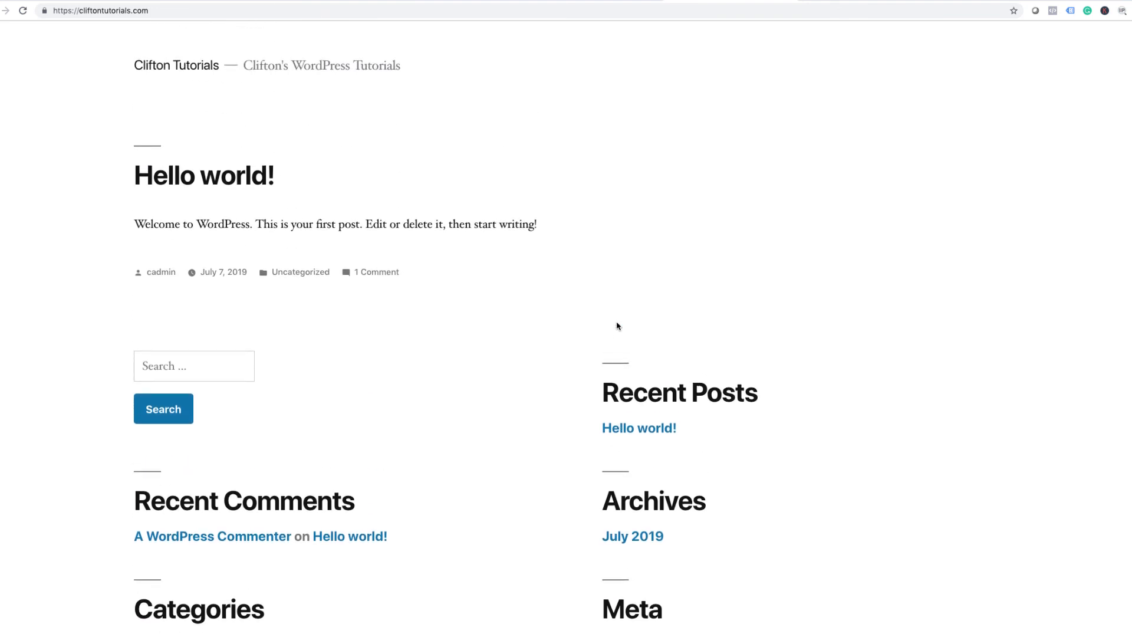
{"action": "scroll", "coordinate": [617, 327], "scroll_direction": "down", "scroll_amount": 1}
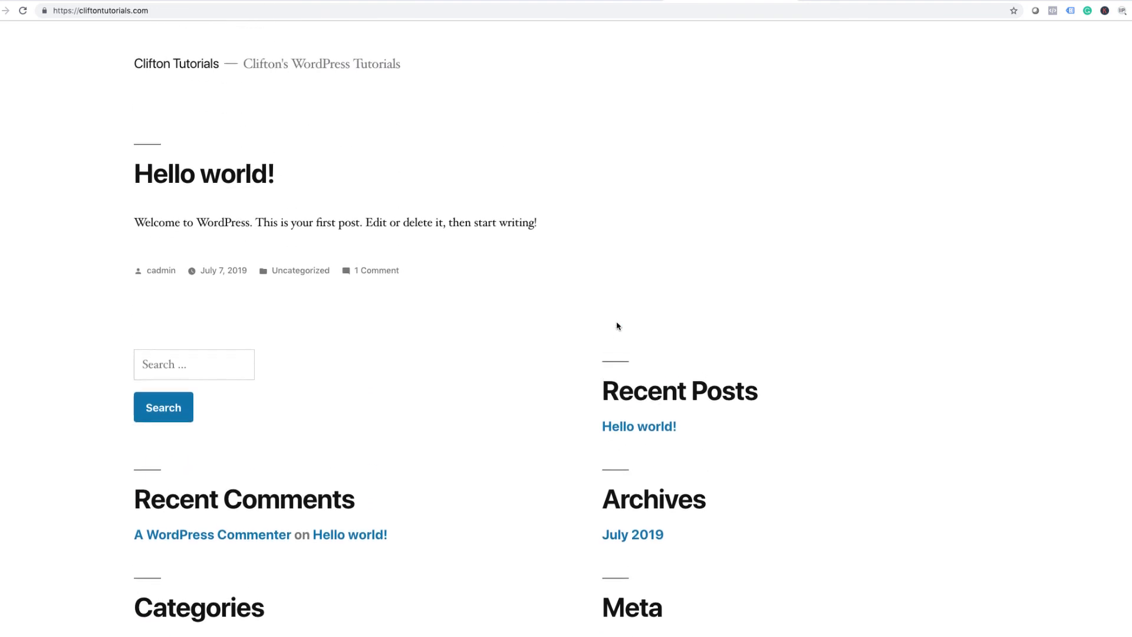
{"action": "scroll", "coordinate": [617, 326], "scroll_direction": "up", "scroll_amount": 1}
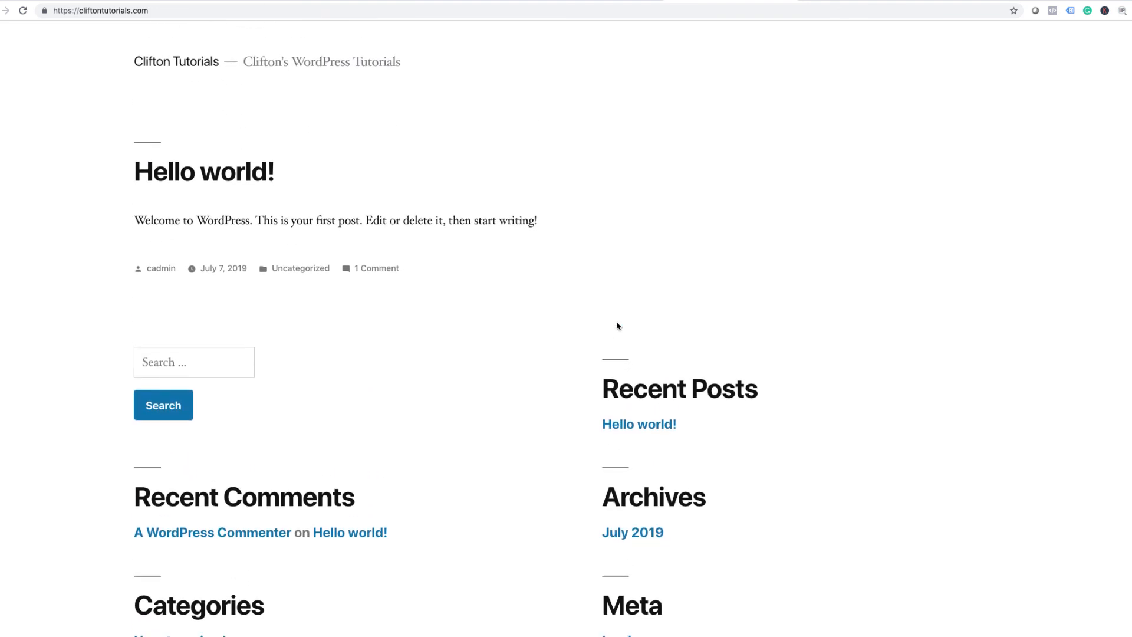
{"action": "scroll", "coordinate": [618, 326], "scroll_direction": "down", "scroll_amount": 1}
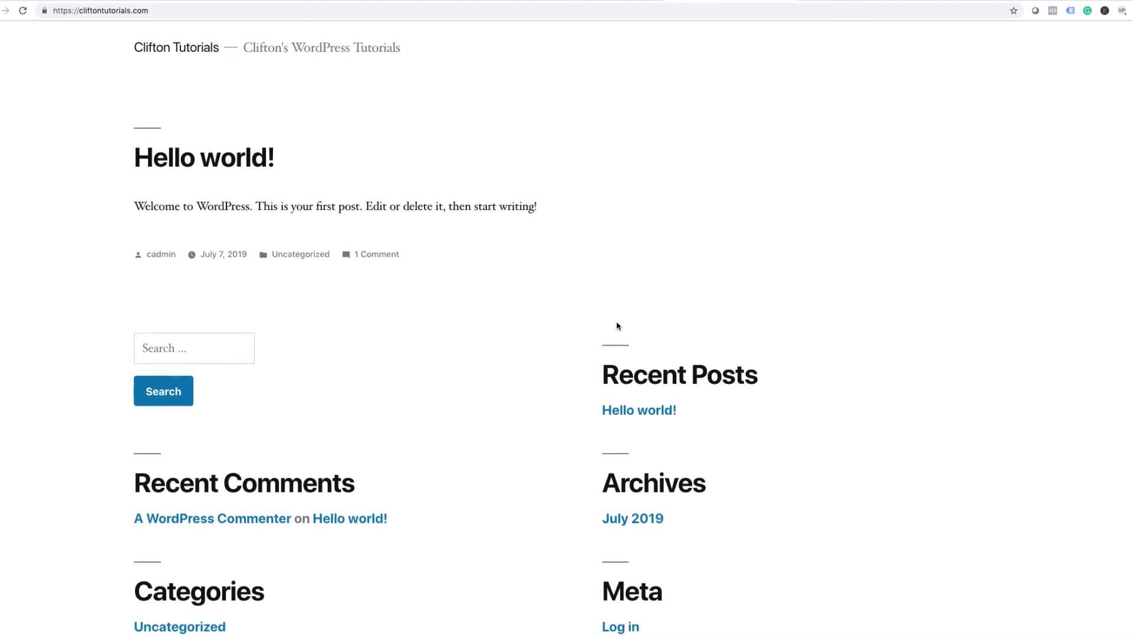
{"action": "scroll", "coordinate": [618, 326], "scroll_direction": "up", "scroll_amount": 1}
{"action": "scroll", "coordinate": [618, 327], "scroll_direction": "down", "scroll_amount": 1}
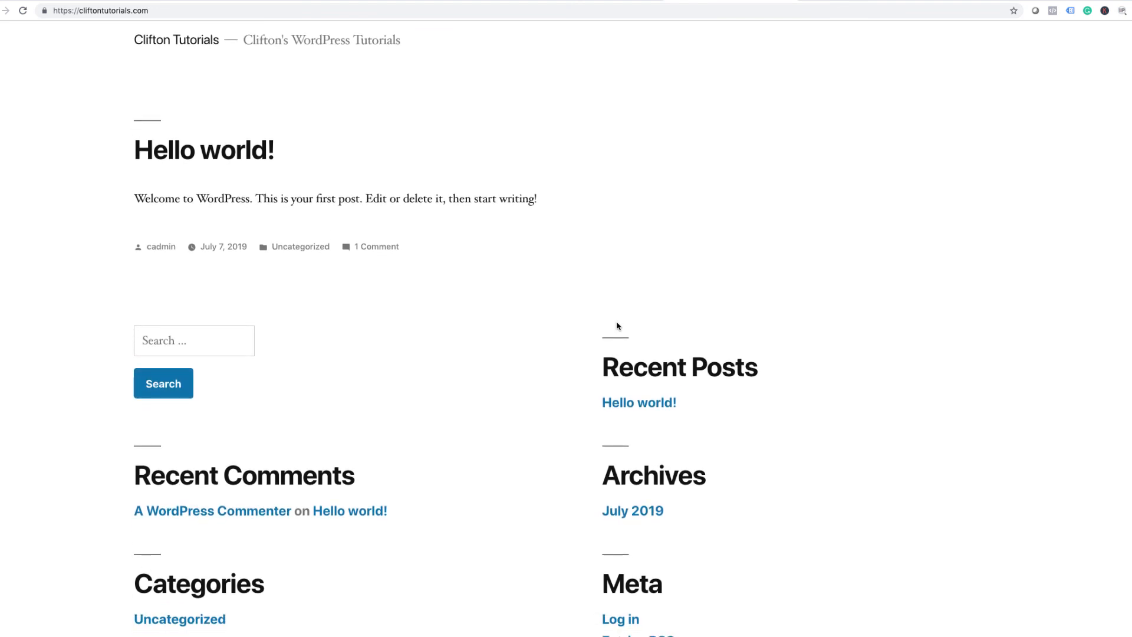
{"action": "scroll", "coordinate": [618, 326], "scroll_direction": "up", "scroll_amount": 1}
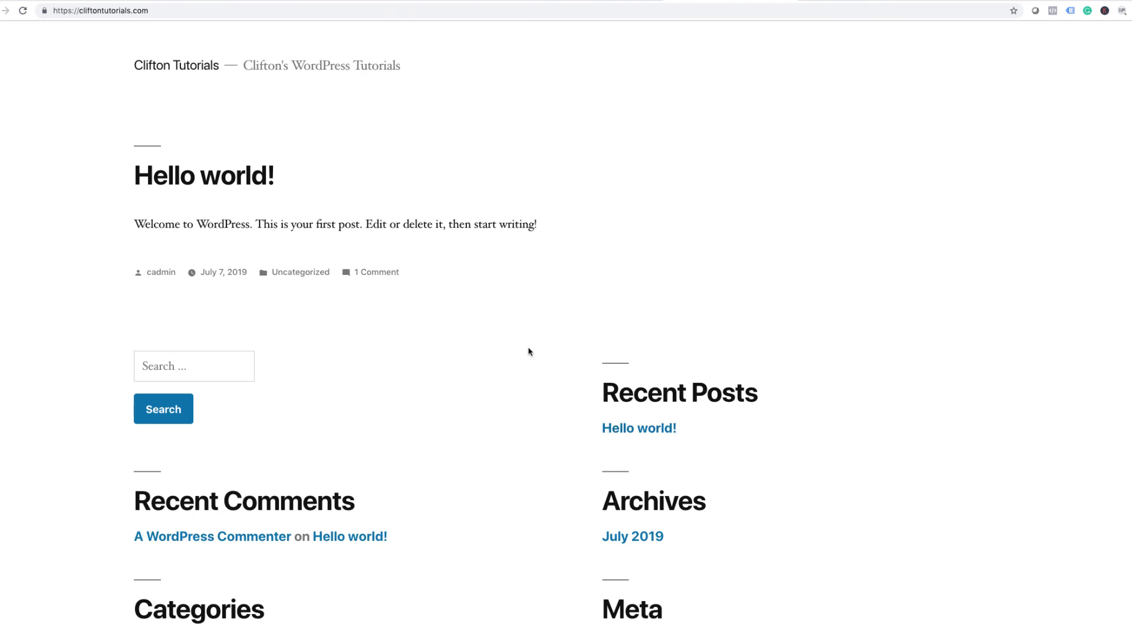
{"action": "scroll", "coordinate": [529, 351], "scroll_direction": "down", "scroll_amount": 5}
{"action": "scroll", "coordinate": [528, 352], "scroll_direction": "up", "scroll_amount": 5}
{"action": "scroll", "coordinate": [538, 349], "scroll_direction": "down", "scroll_amount": 5}
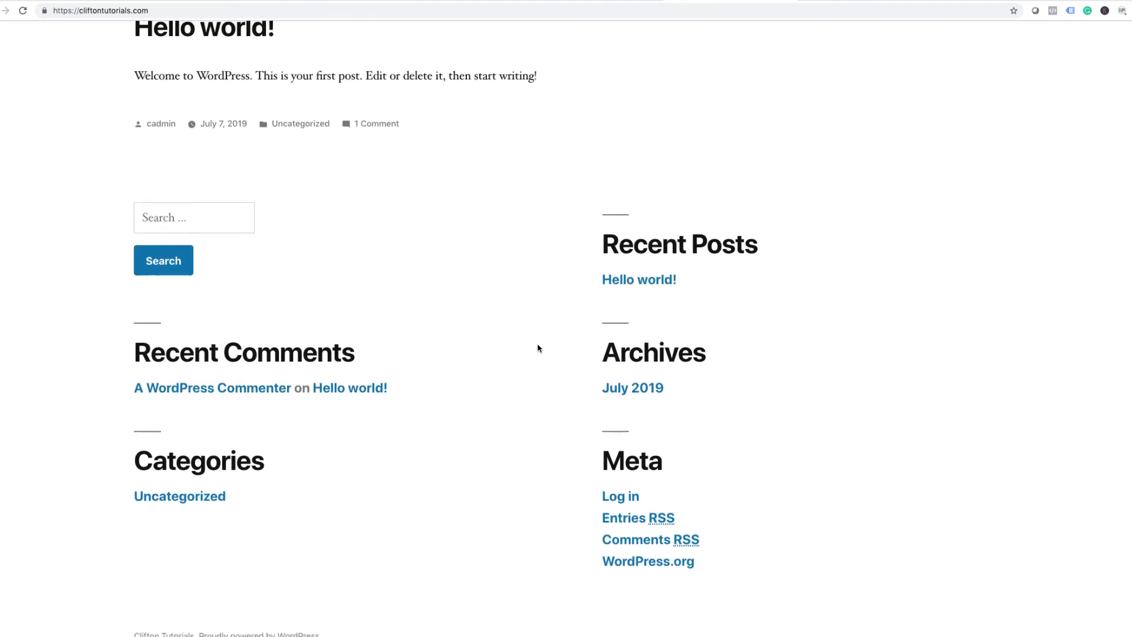
{"action": "scroll", "coordinate": [538, 348], "scroll_direction": "up", "scroll_amount": 5}
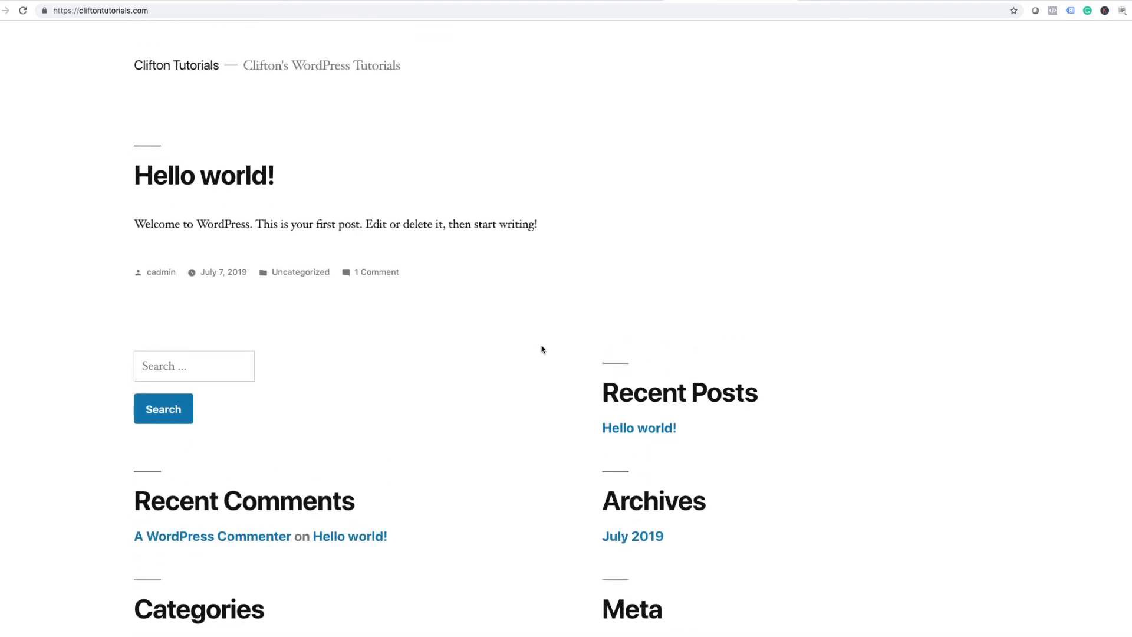